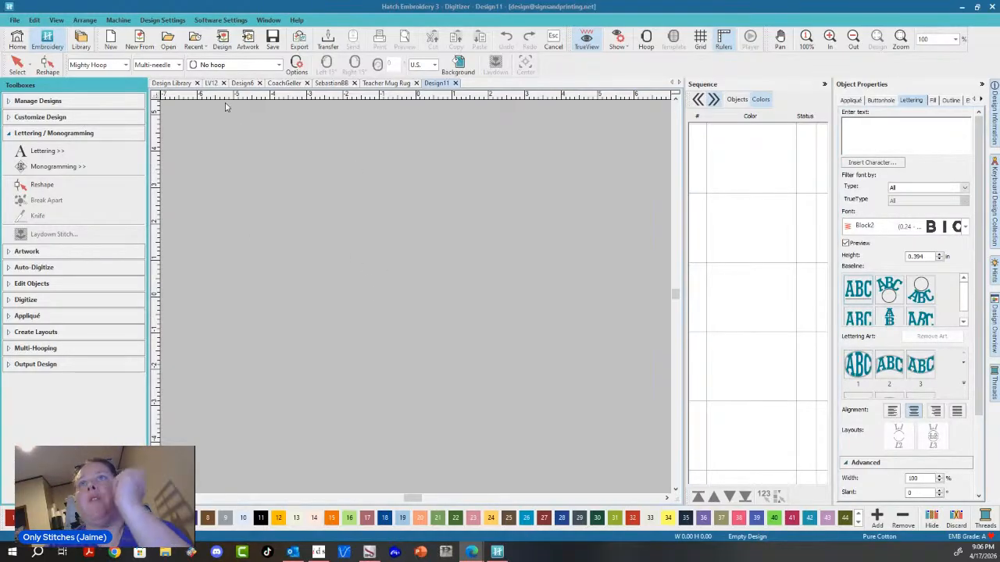
# - Show the grid in the empty design workspace
pyautogui.click(59, 21)
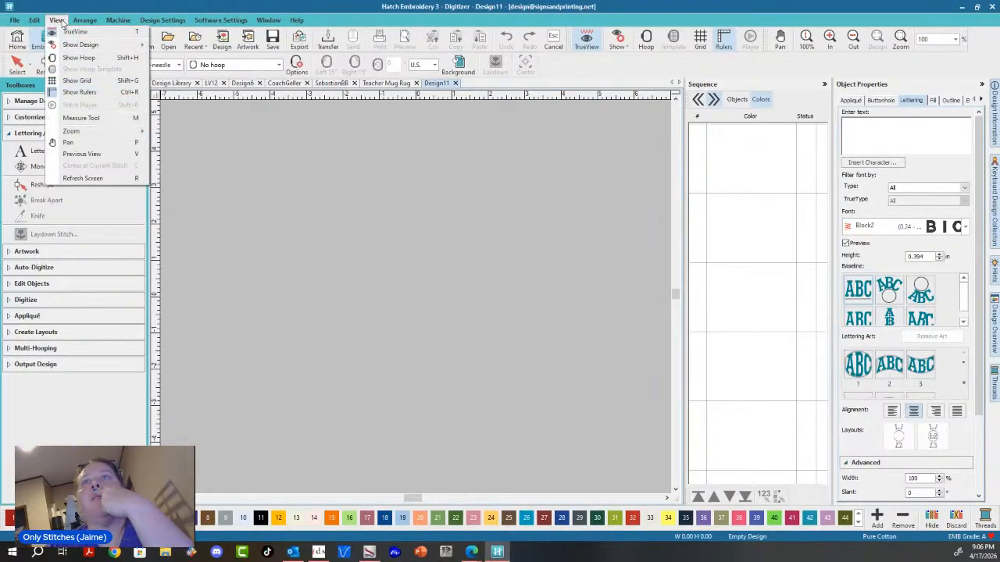
pyautogui.click(85, 81)
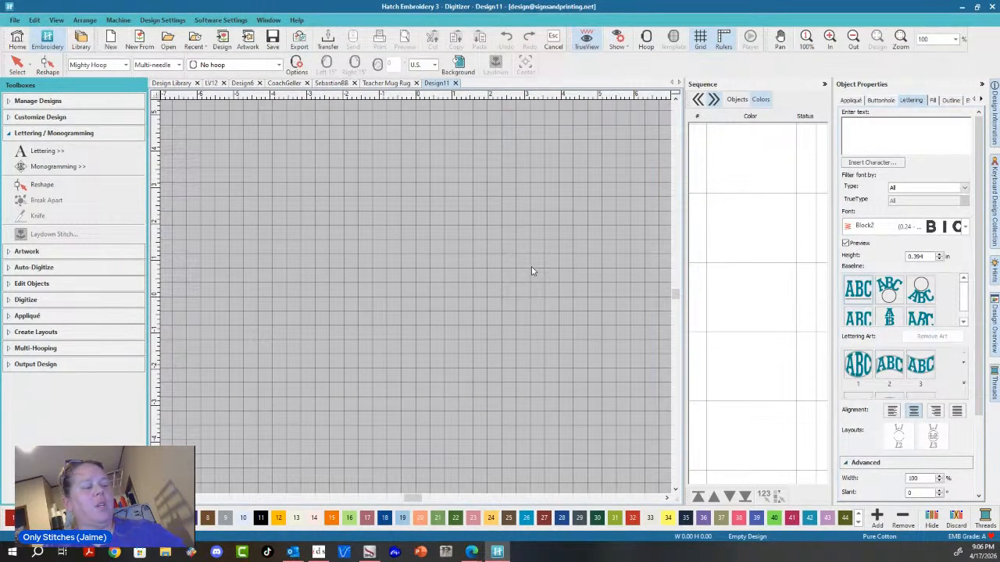
pyautogui.hotkey('shift', 'g')
pyautogui.hotkey('shift', 'g')
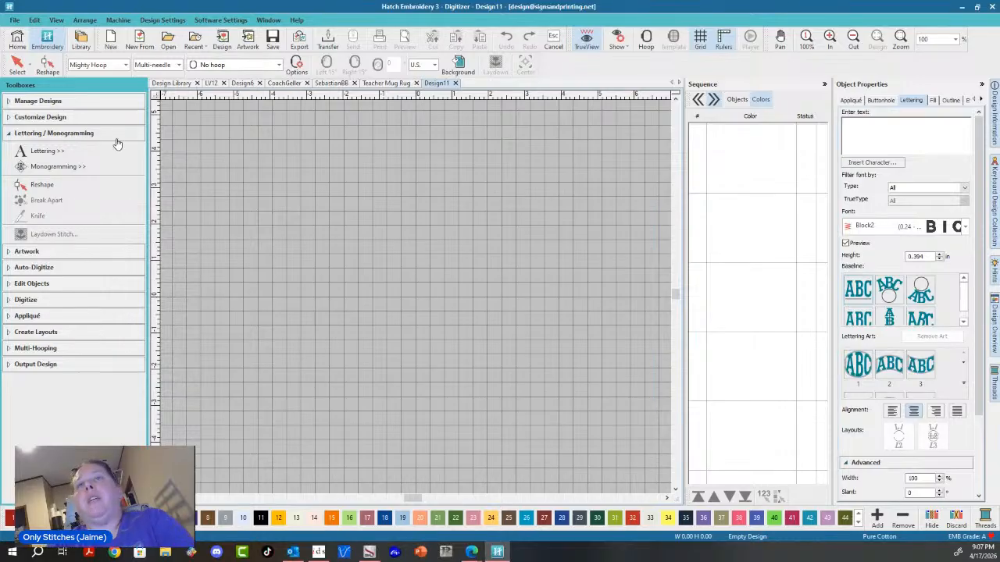
# - Create a lettering object with a first name in capitals and enlarge it to about 6.84 in wide
pyautogui.click(11, 134)
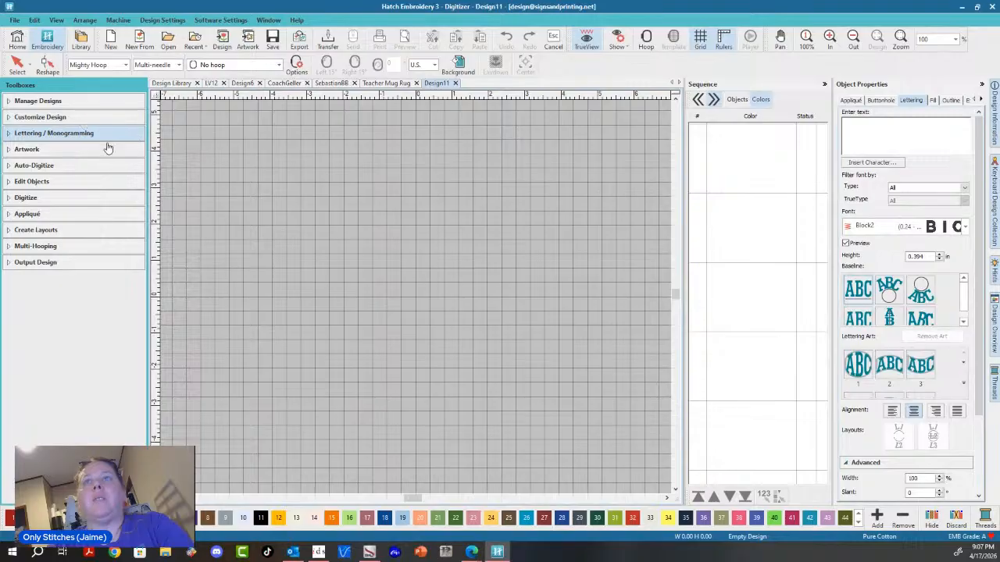
pyautogui.click(13, 134)
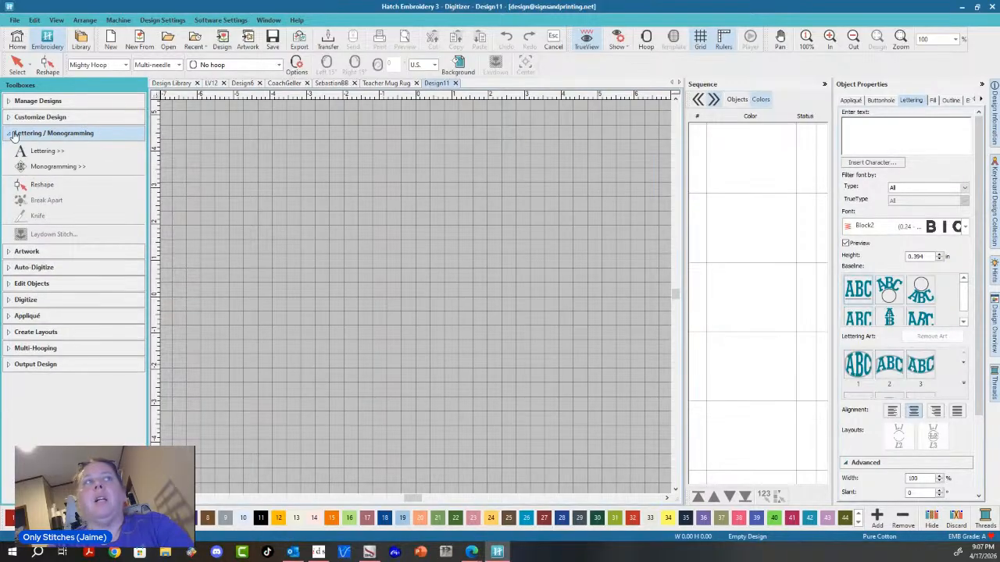
pyautogui.click(824, 85)
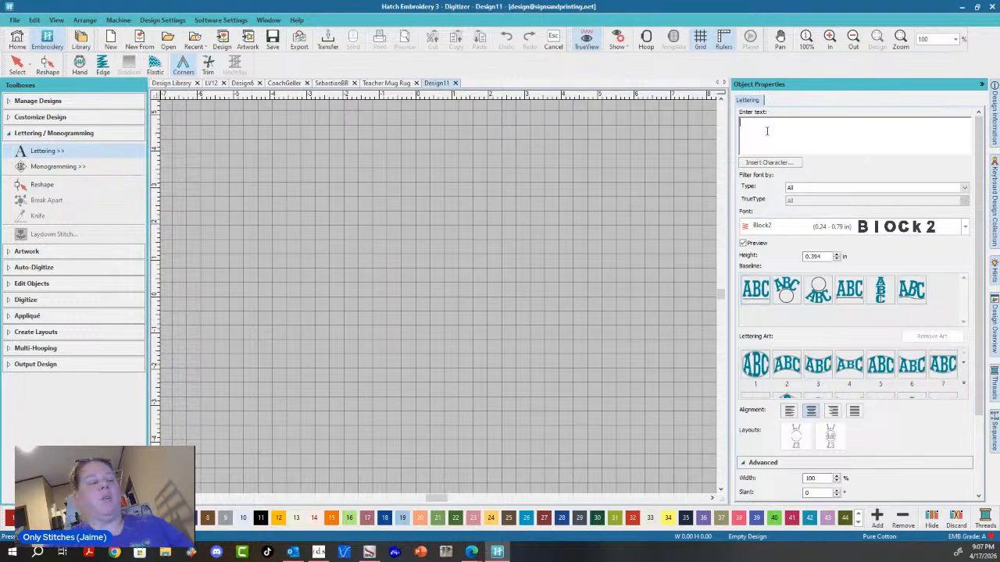
pyautogui.write('JAIME')
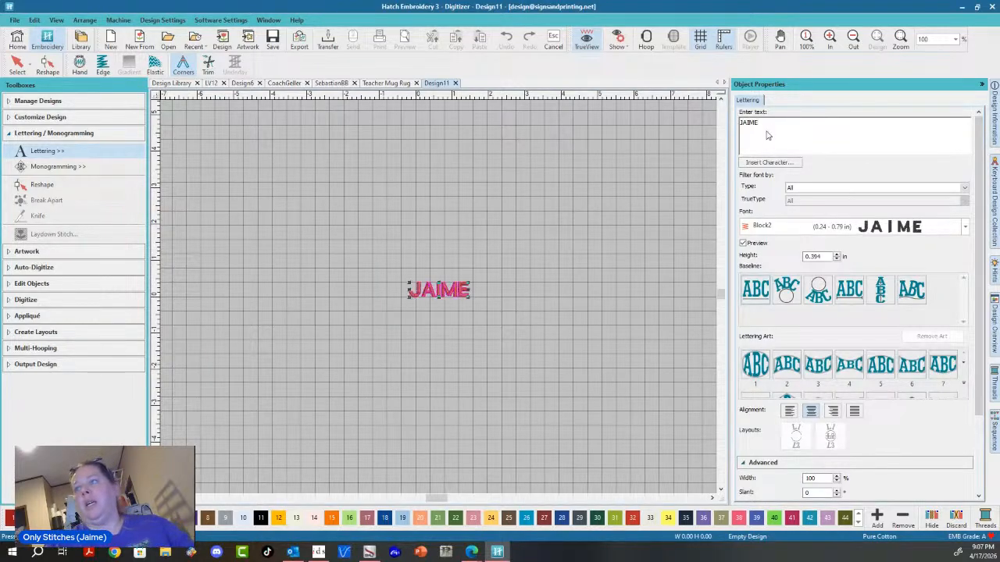
pyautogui.press('Return')
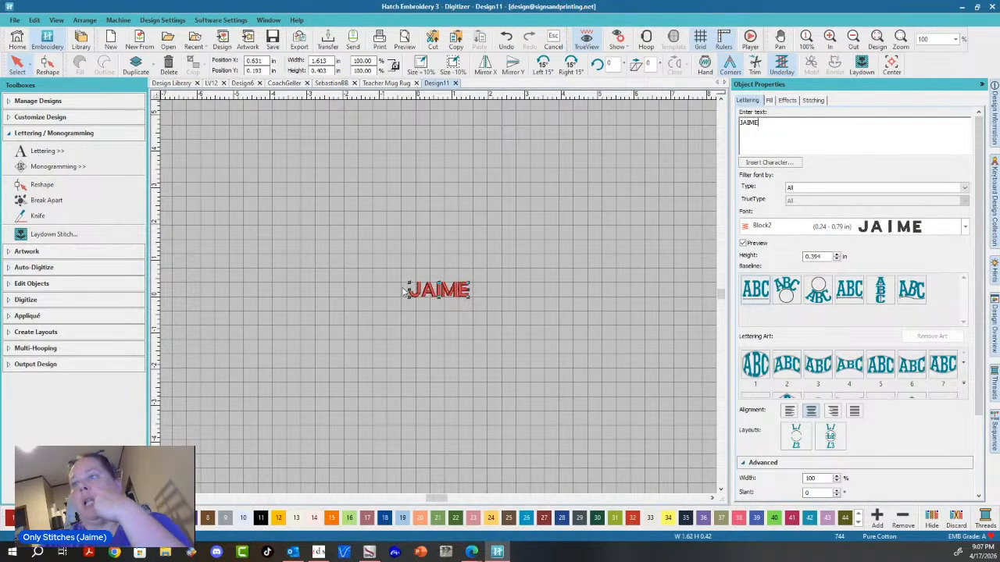
pyautogui.moveTo(405, 283); pyautogui.dragTo(231, 177)
pyautogui.moveTo(413, 274); pyautogui.dragTo(471, 273)
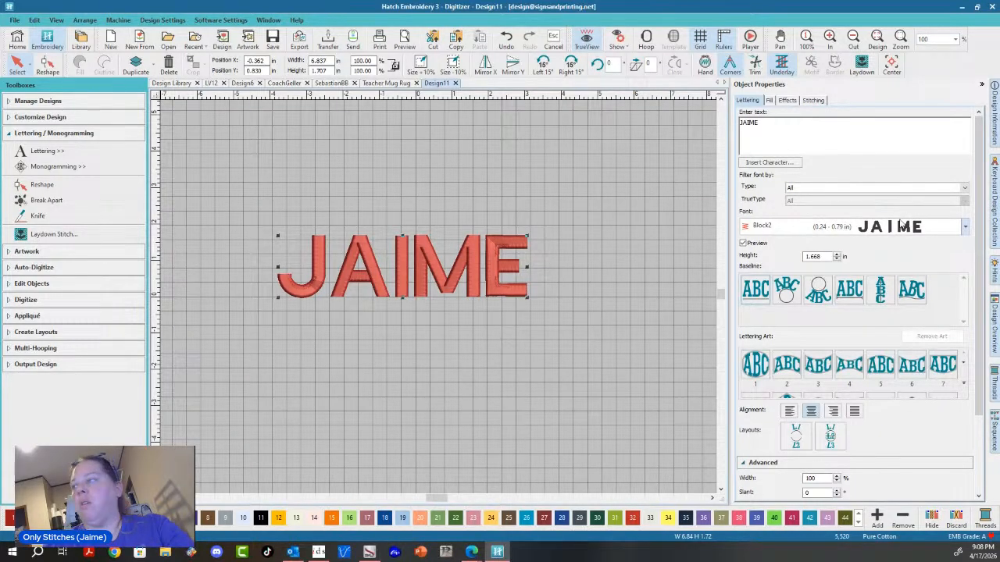
# - Set the lettering's font to Chain Script 4 25mm and inspect its stitches up close
pyautogui.click(965, 227)
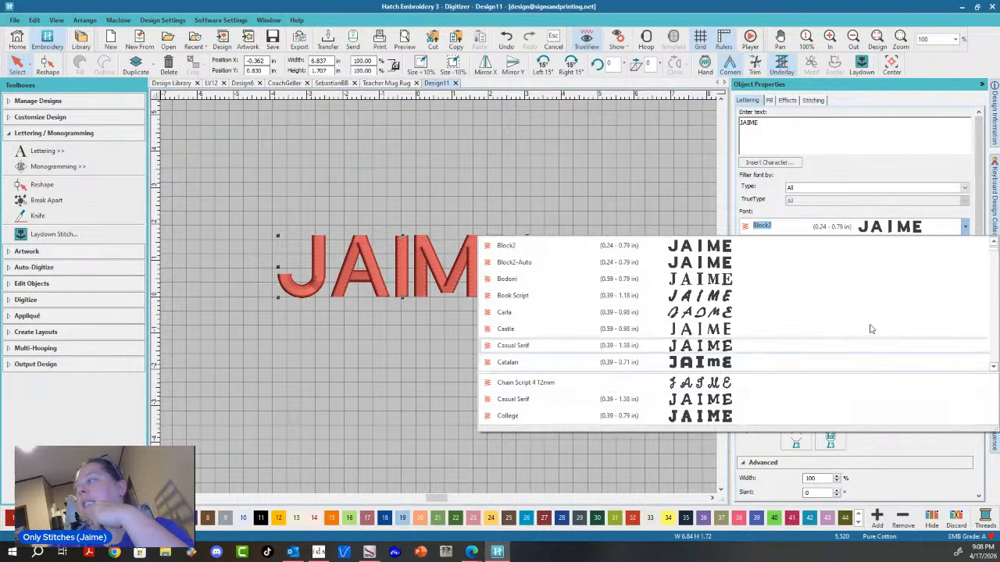
pyautogui.click(994, 244)
pyautogui.click(994, 244)
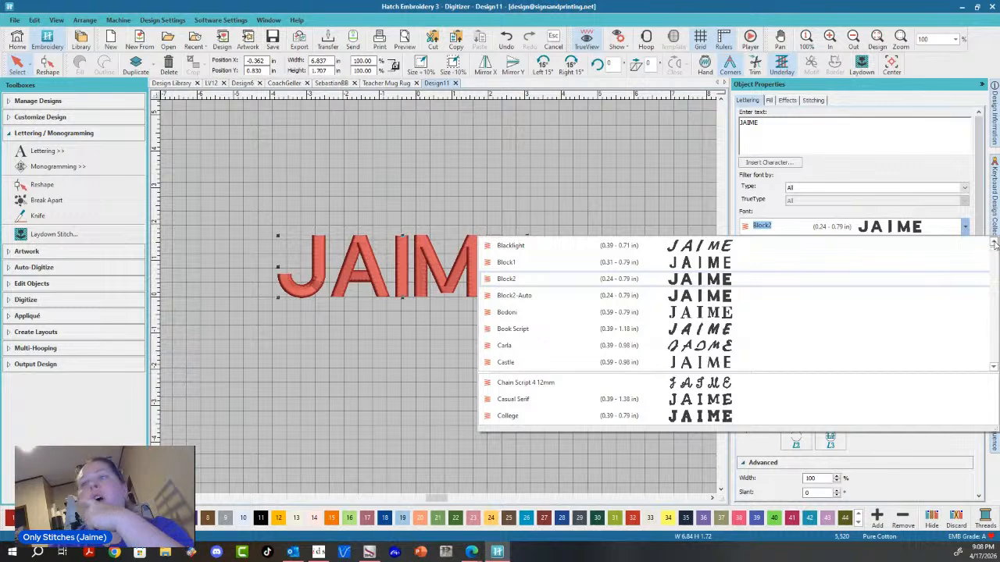
pyautogui.click(993, 244)
pyautogui.click(994, 244)
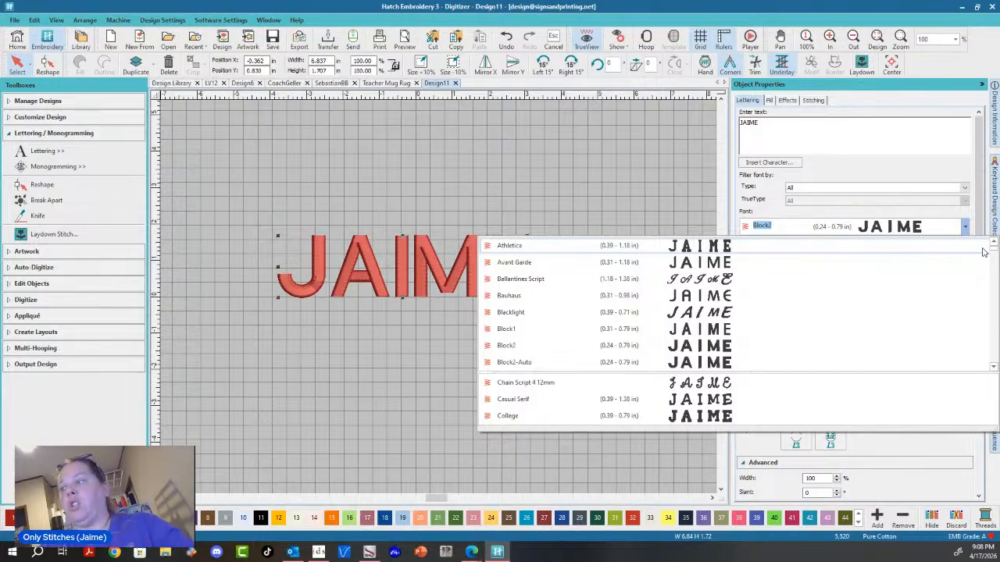
pyautogui.scroll(-6, 995, 367)
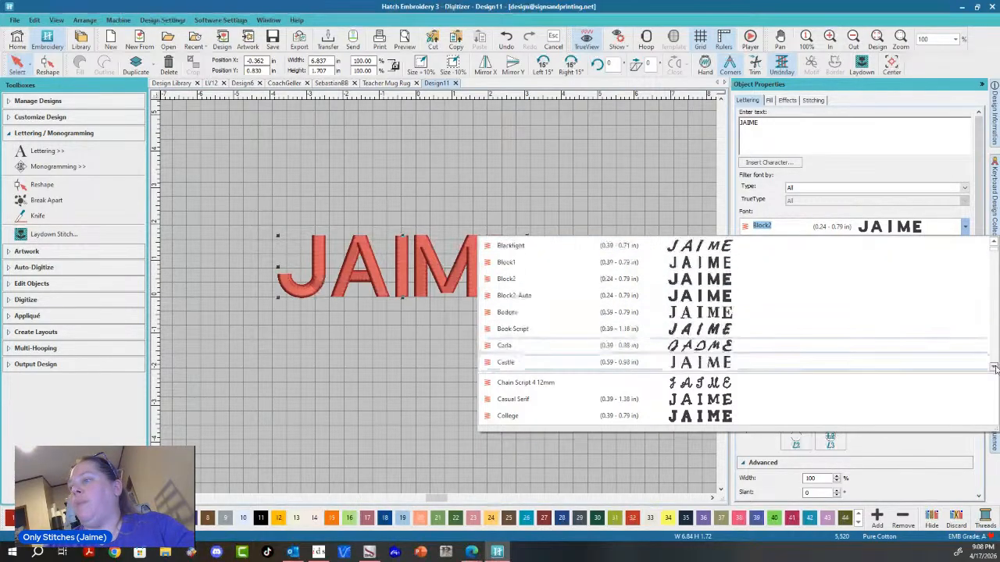
pyautogui.scroll(-6, 994, 367)
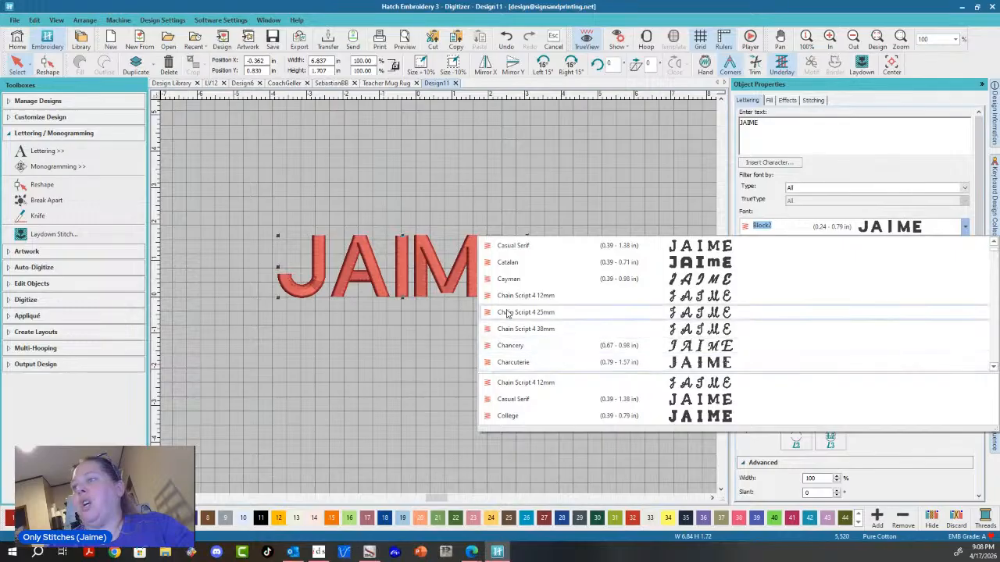
pyautogui.click(551, 313)
pyautogui.scroll(8, 439, 300)
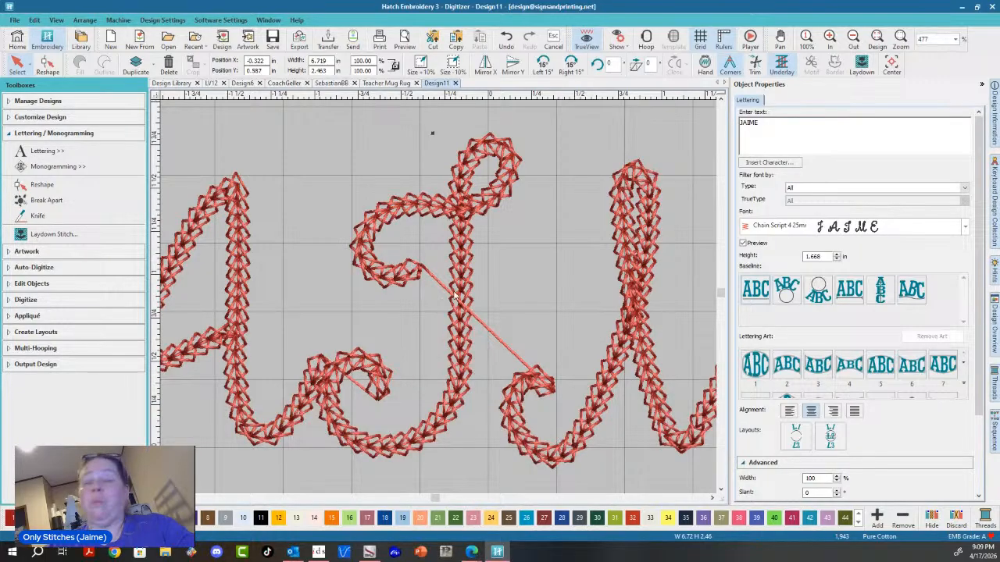
# - Try the Chain Script 4 38mm font on the lettering
pyautogui.click(966, 228)
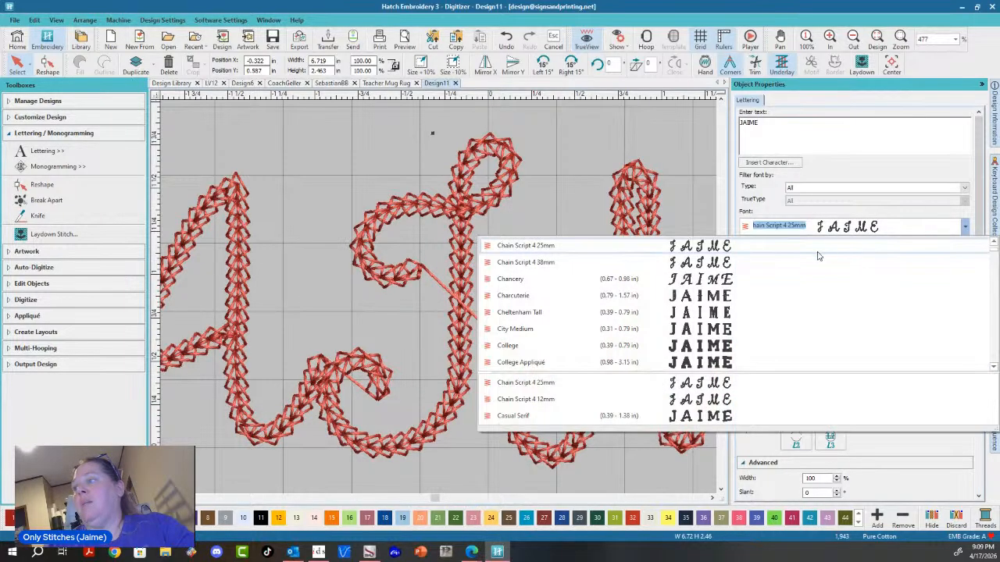
pyautogui.click(830, 261)
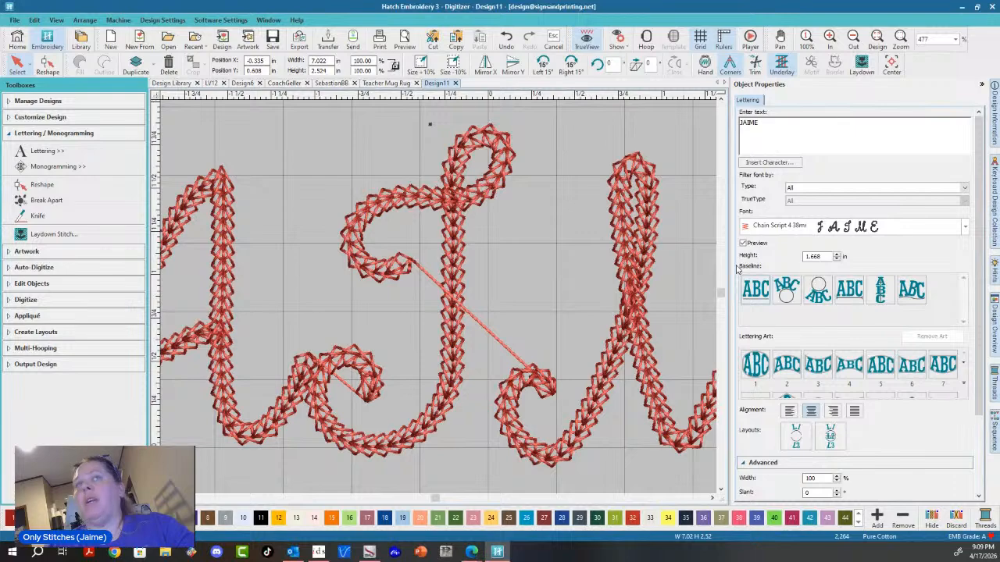
pyautogui.scroll(-9, 438, 296)
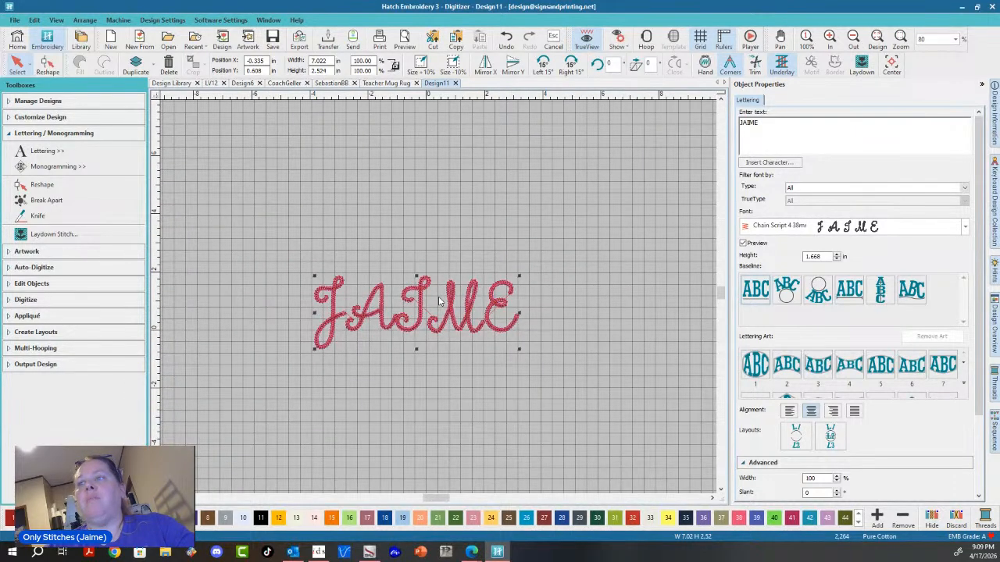
pyautogui.scroll(3, 440, 301)
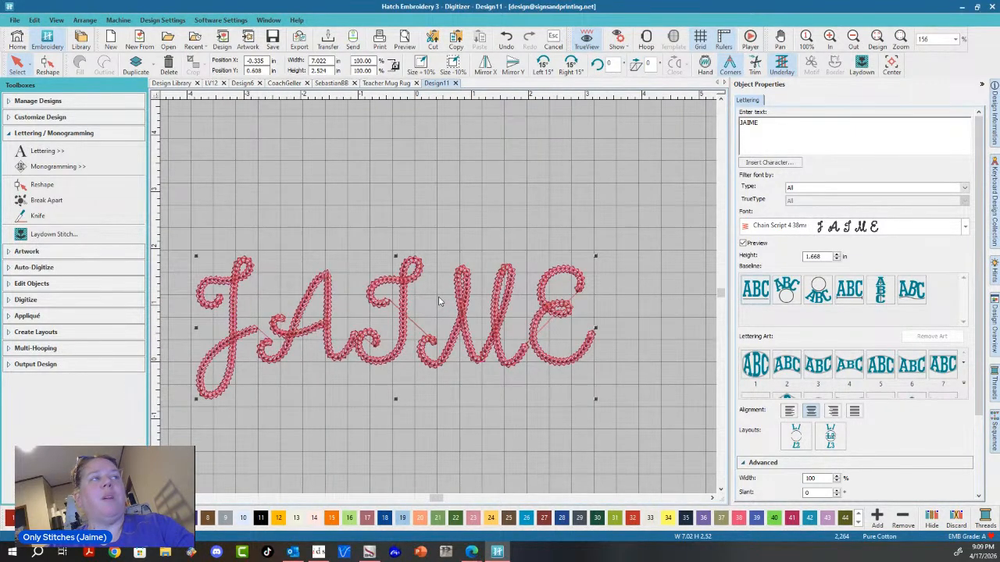
# - Change the lettering's font to College Appliqué
pyautogui.click(967, 229)
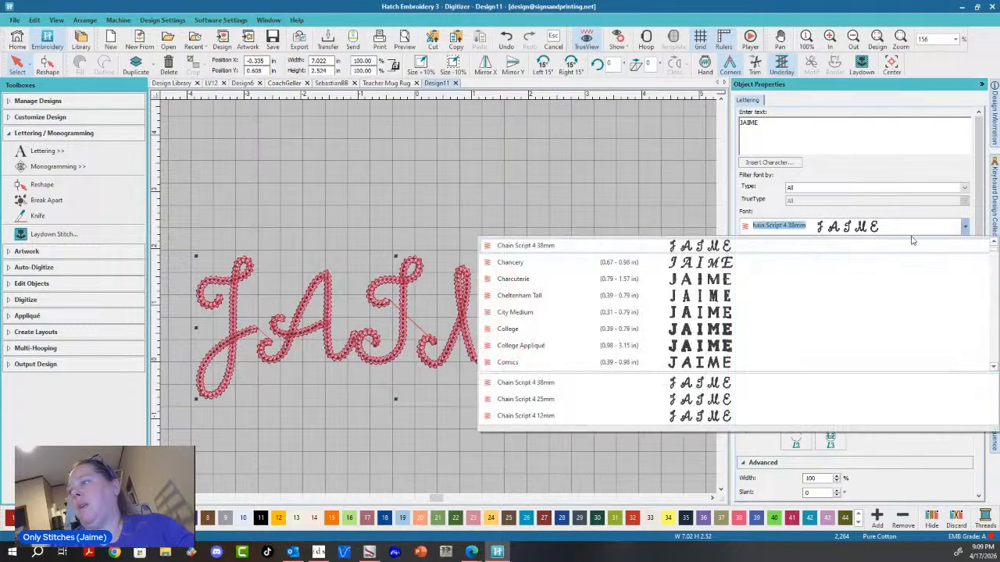
pyautogui.click(675, 348)
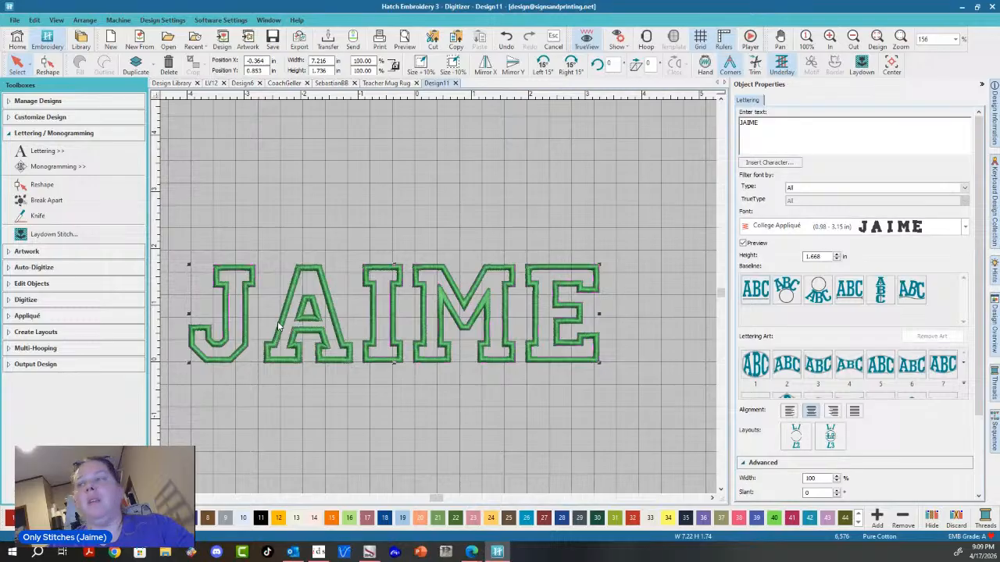
pyautogui.scroll(-1, 440, 301)
pyautogui.scroll(2, 440, 301)
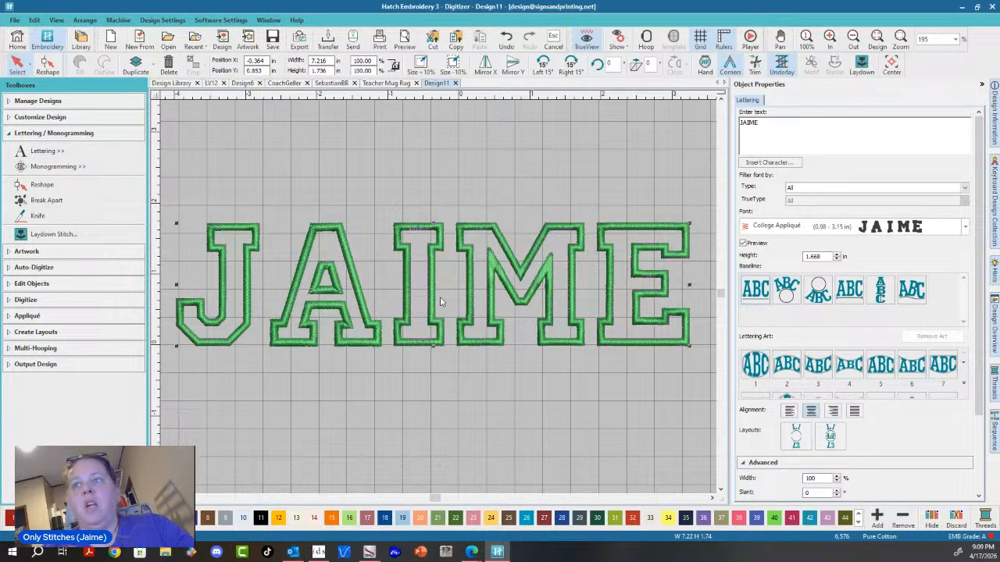
# - Show the color sequence, replace the lettering text with MAMA, and review the stitching order of its letters
pyautogui.click(553, 231)
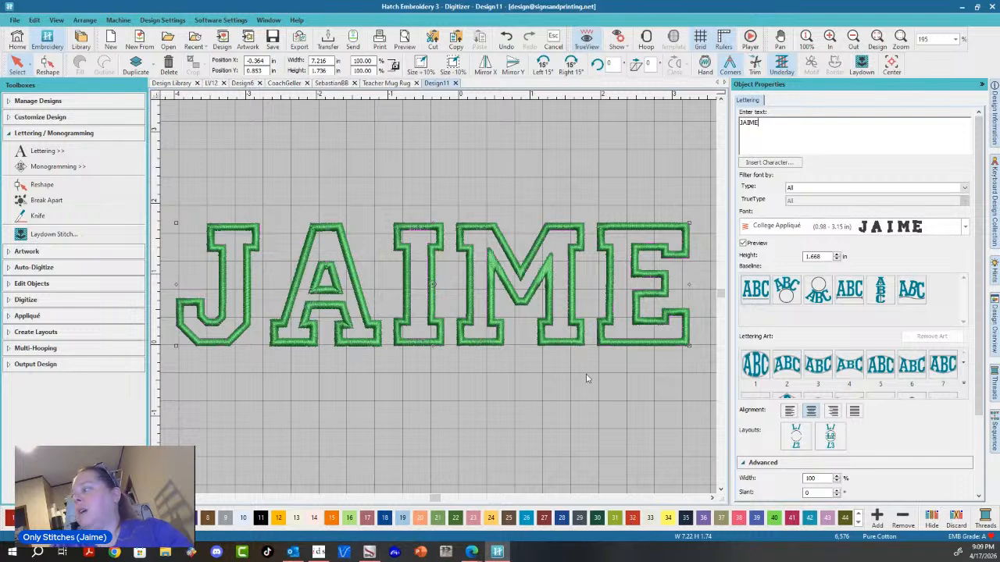
pyautogui.click(994, 428)
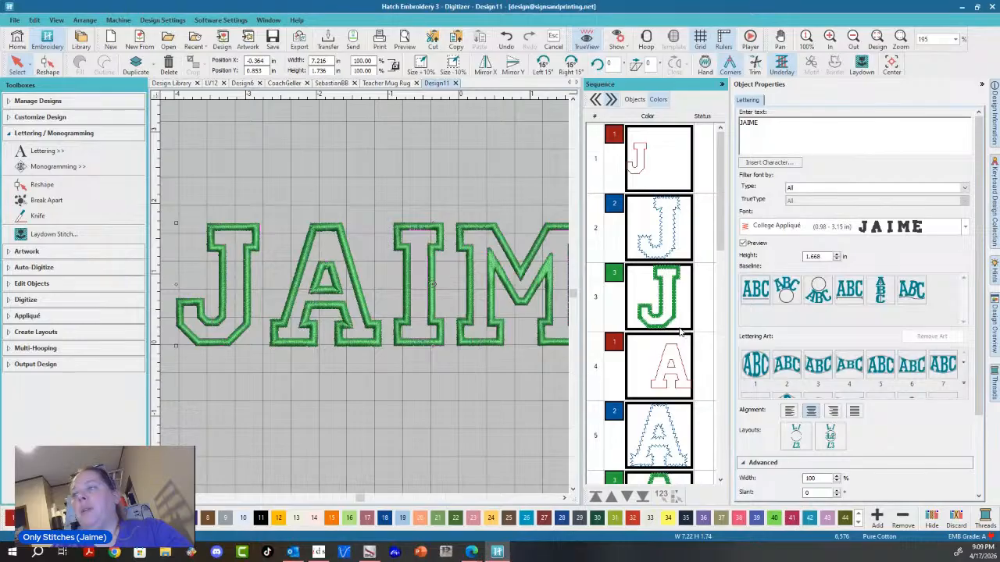
pyautogui.doubleClick(748, 123)
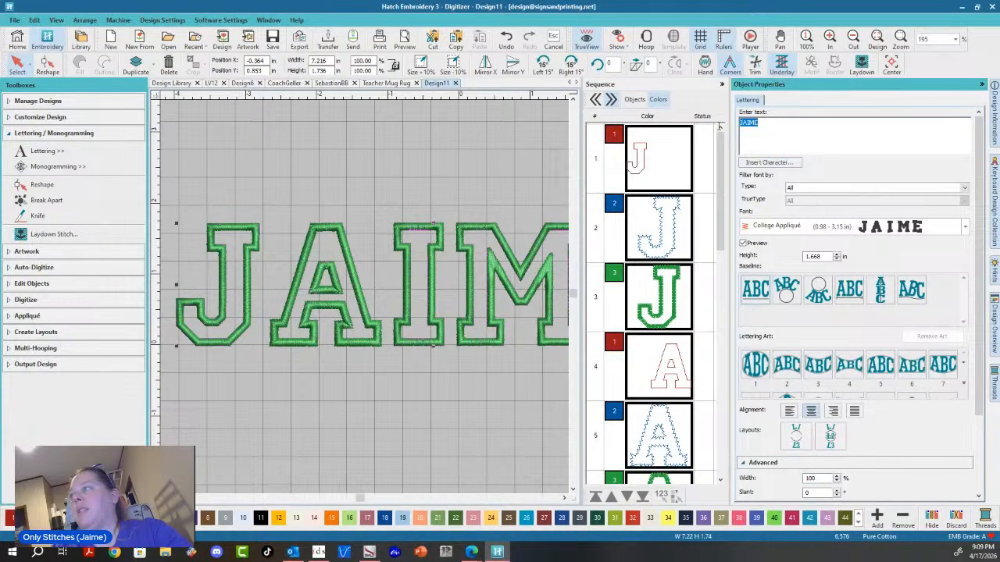
pyautogui.write('MAMA')
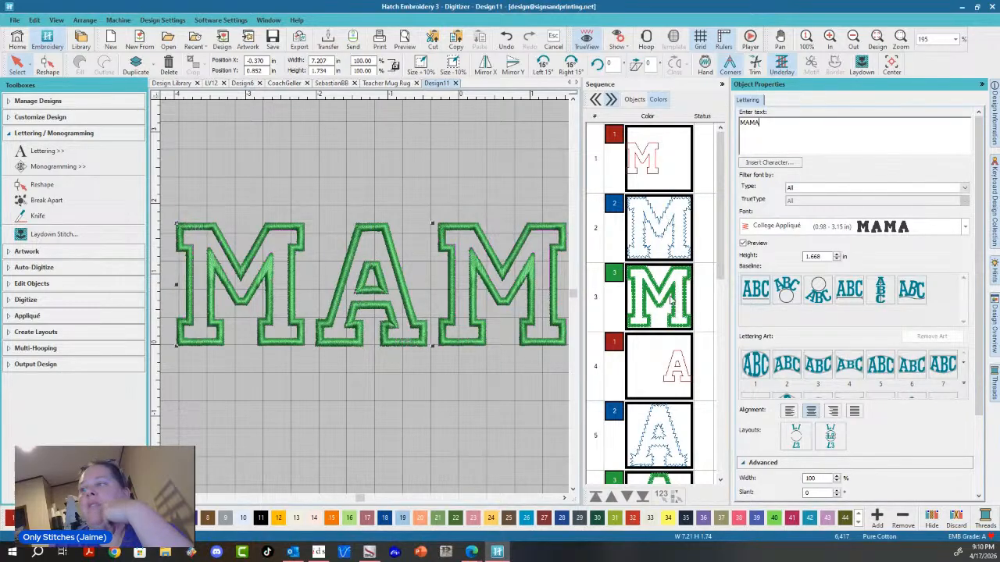
pyautogui.scroll(-7, 670, 289)
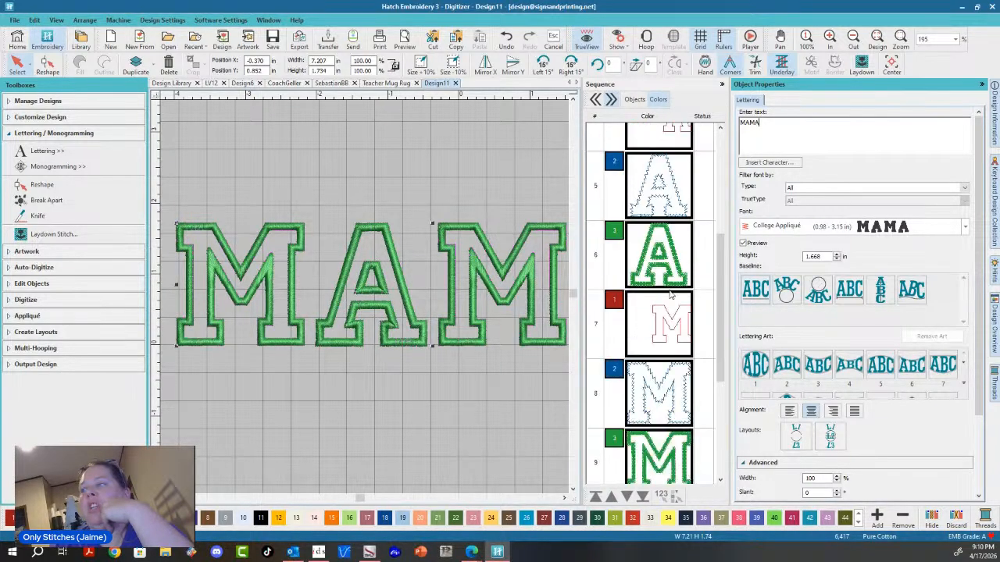
pyautogui.scroll(7, 670, 293)
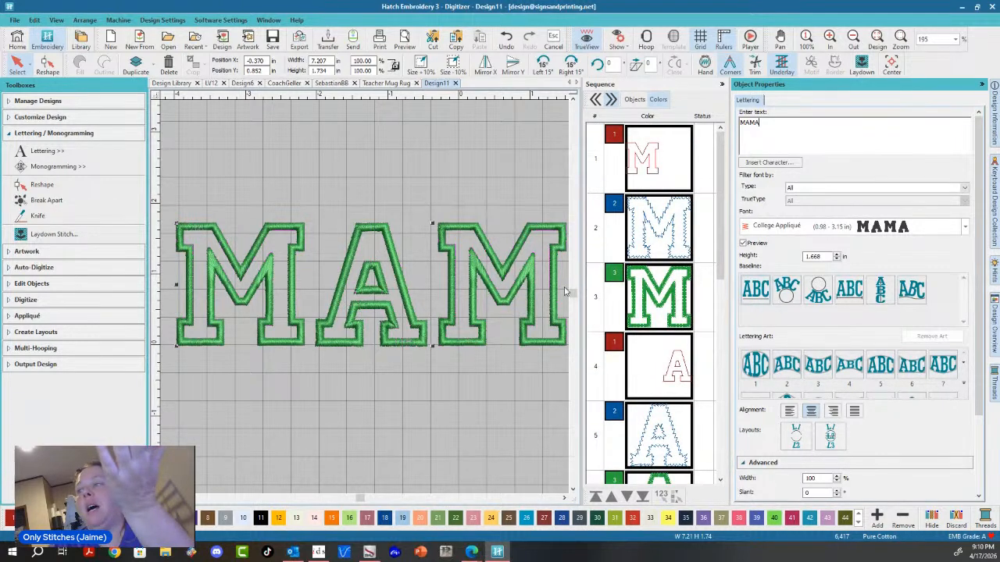
pyautogui.scroll(-1, 519, 285)
pyautogui.scroll(-2, 330, 302)
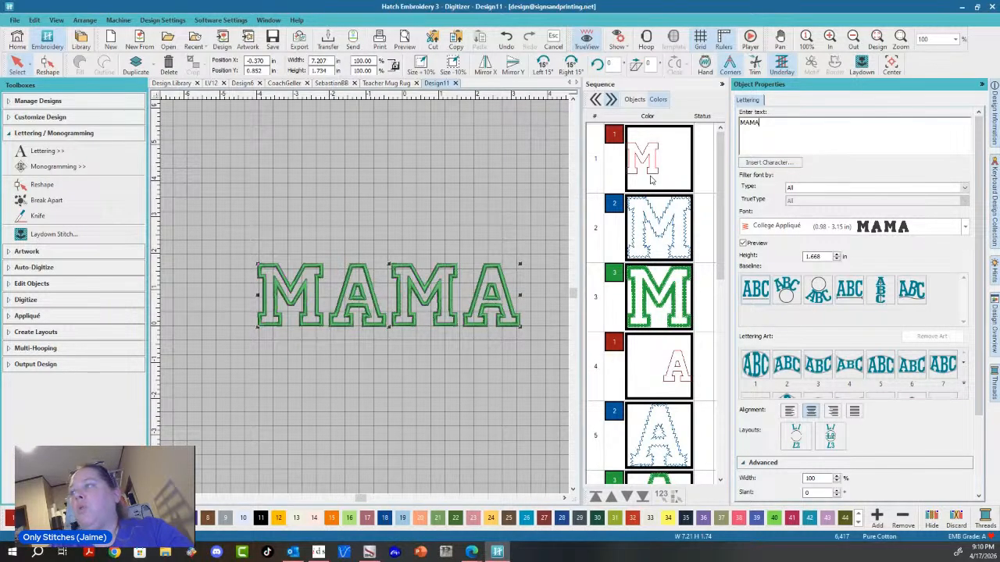
pyautogui.click(518, 264)
pyautogui.click(85, 20)
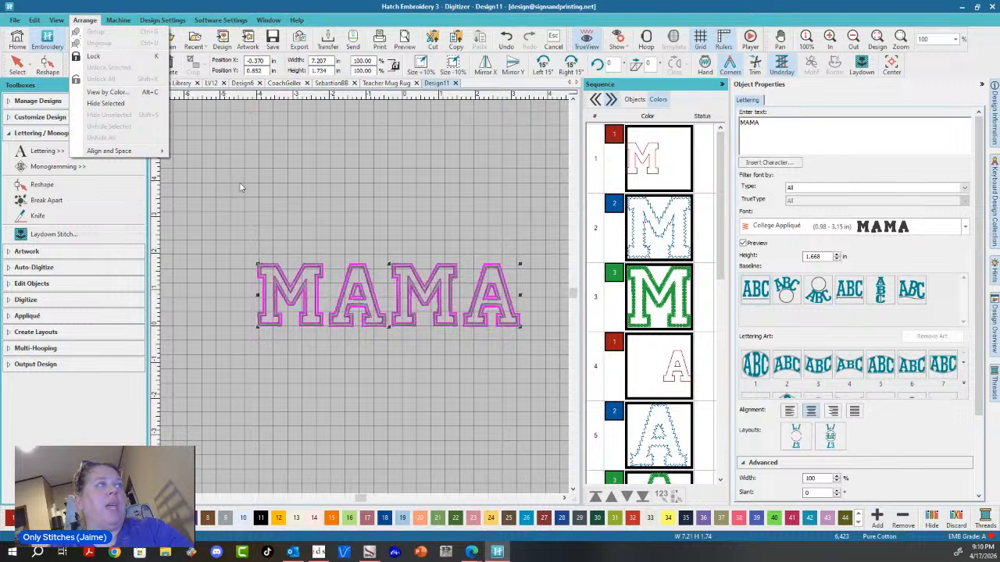
pyautogui.press('Escape')
pyautogui.press('Escape')
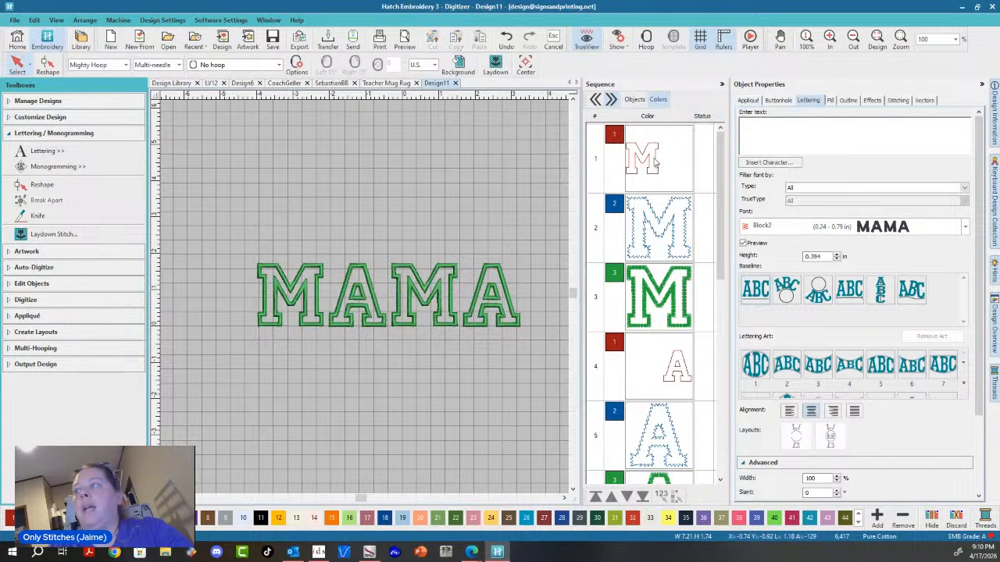
# - Break the MAMA lettering apart into individual letters and check the second M in the color sequence
pyautogui.click(654, 162)
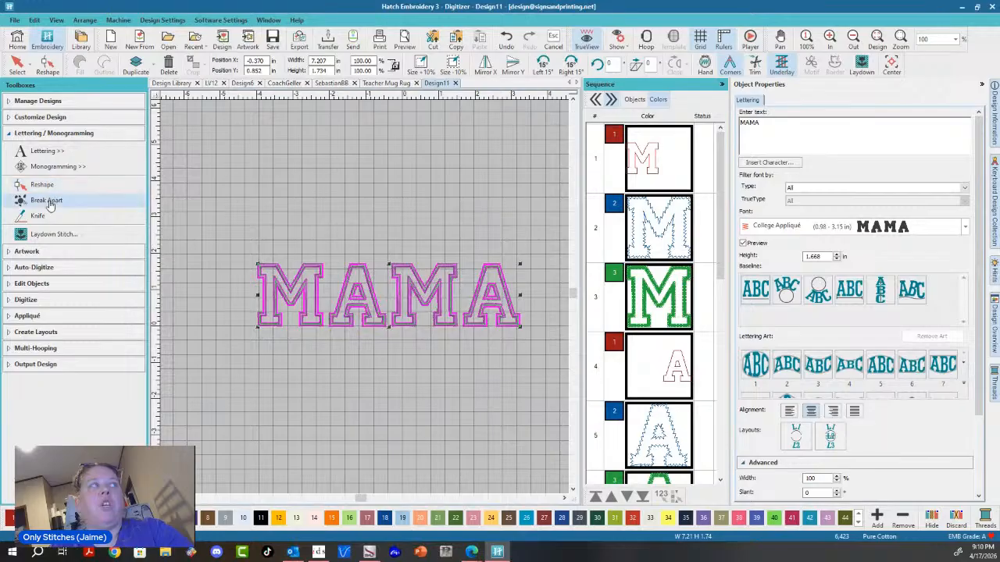
pyautogui.click(49, 202)
pyautogui.click(660, 242)
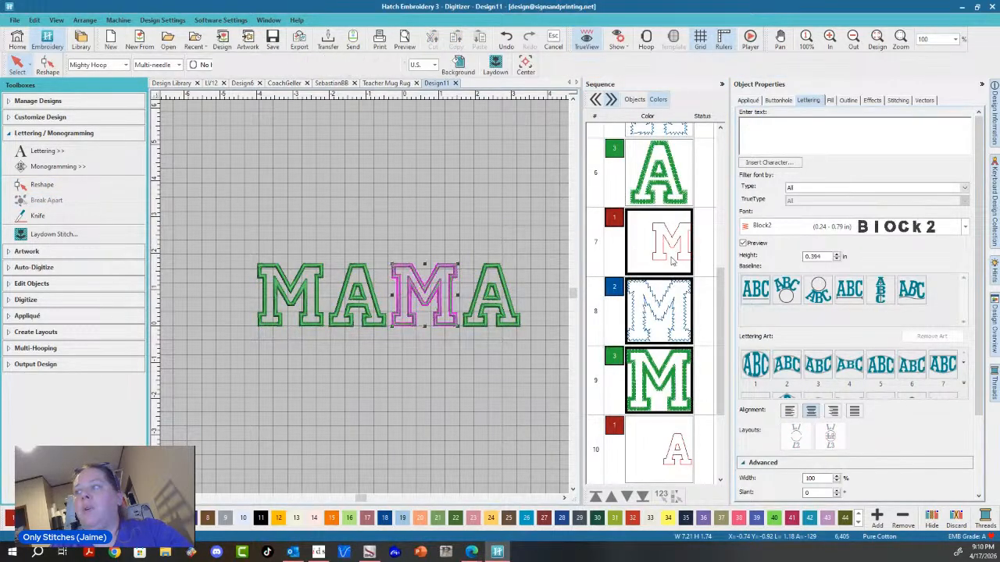
pyautogui.scroll(5, 660, 284)
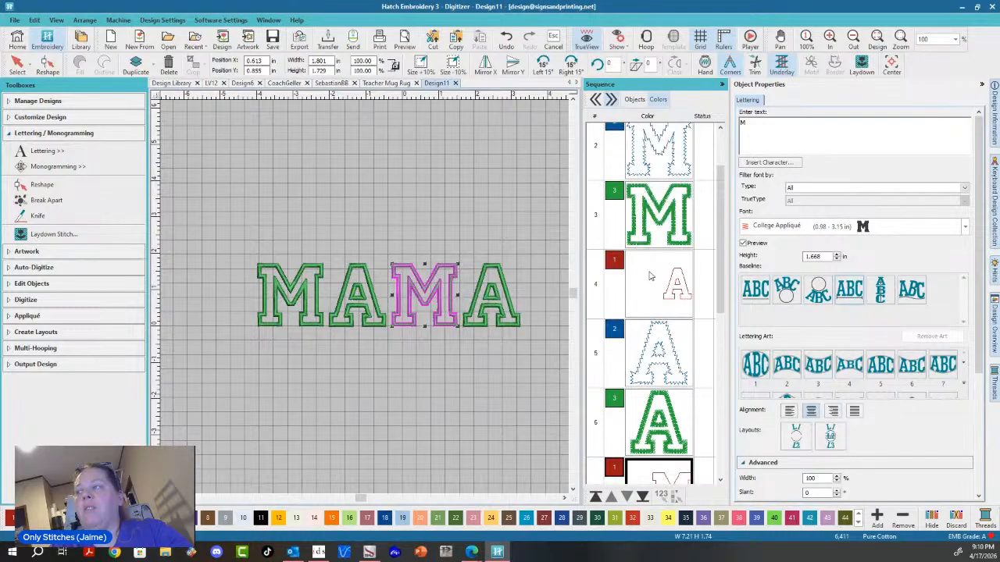
# - Select all four MAMA letters and break them apart into their separate stitch outlines
pyautogui.click(368, 228)
pyautogui.moveTo(224, 234); pyautogui.dragTo(468, 337)
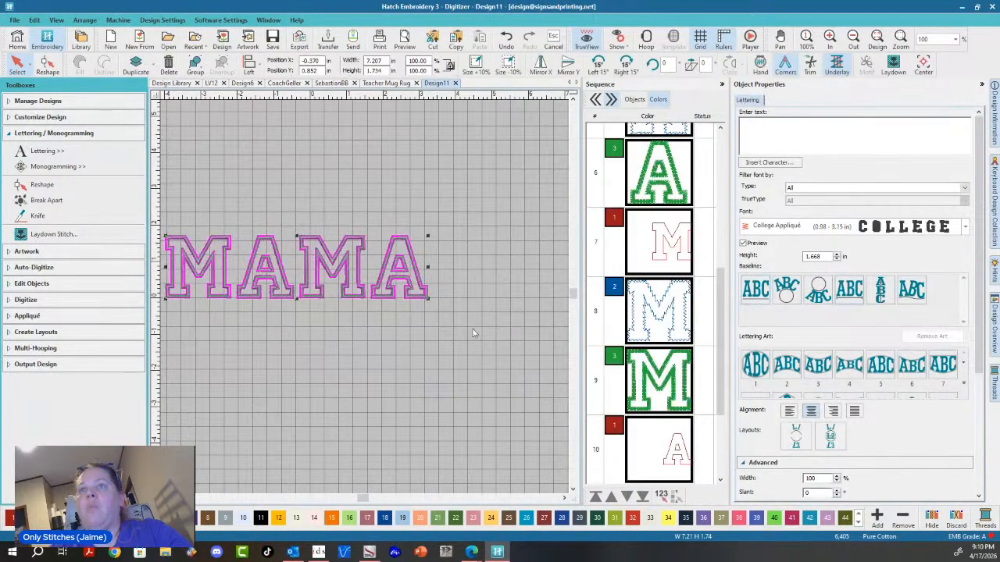
pyautogui.click(56, 198)
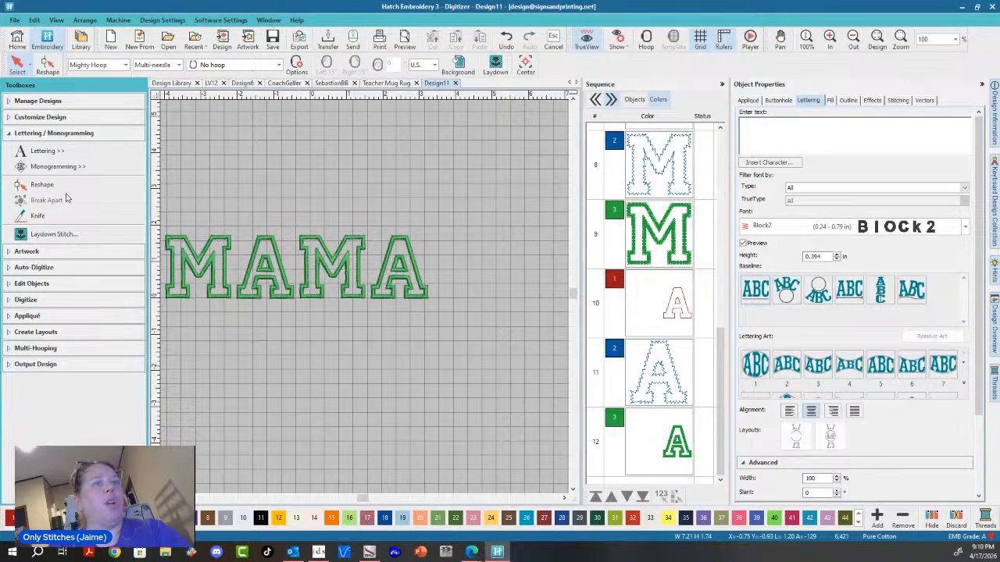
pyautogui.scroll(-2, 568, 225)
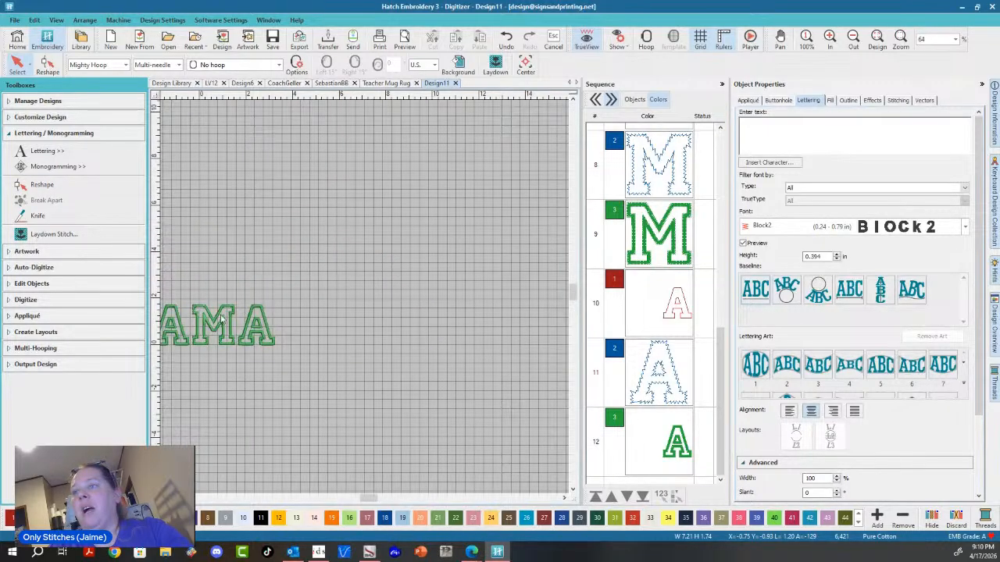
pyautogui.press('v')
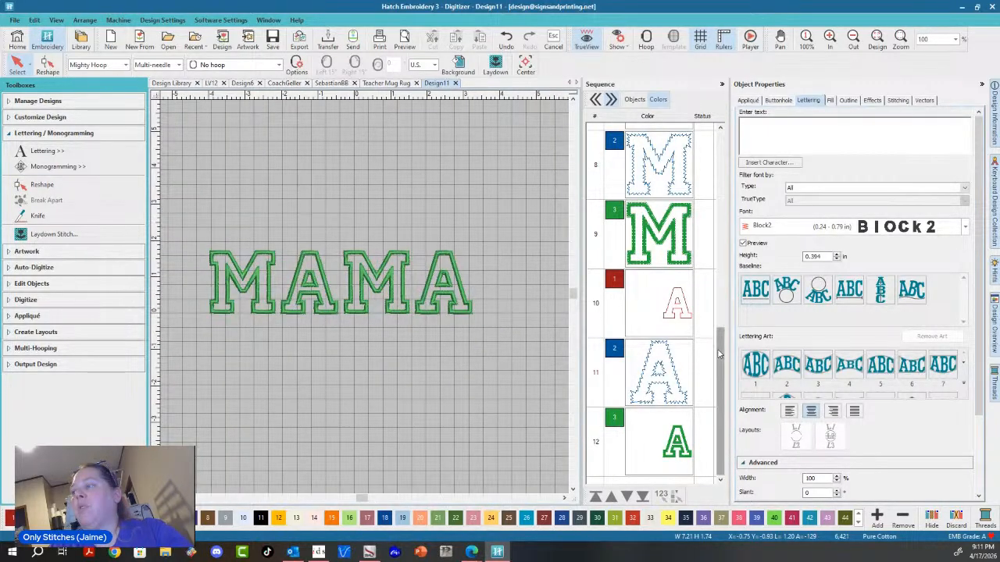
# - Check the letters' red placement outlines, and move the first A's up the color sequence to join the first M's placement block
pyautogui.scroll(6, 687, 302)
pyautogui.click(653, 188)
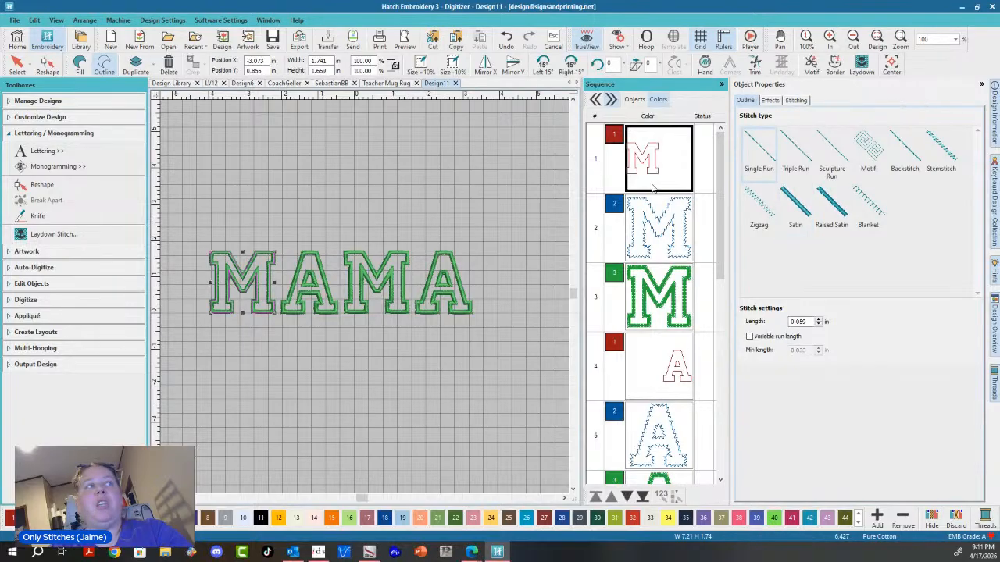
pyautogui.click(669, 376)
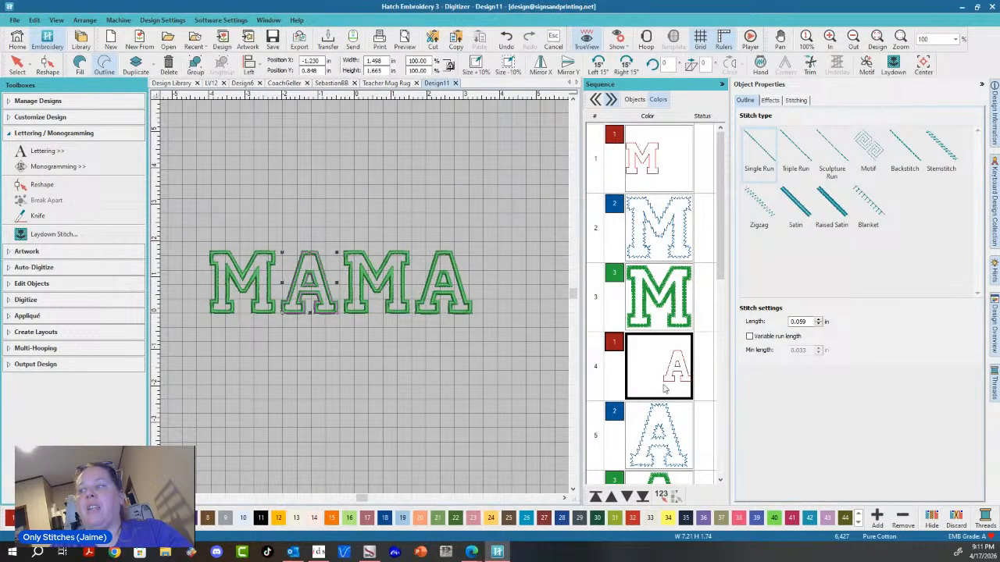
pyautogui.scroll(-3, 668, 386)
pyautogui.click(665, 355)
pyautogui.scroll(5, 666, 356)
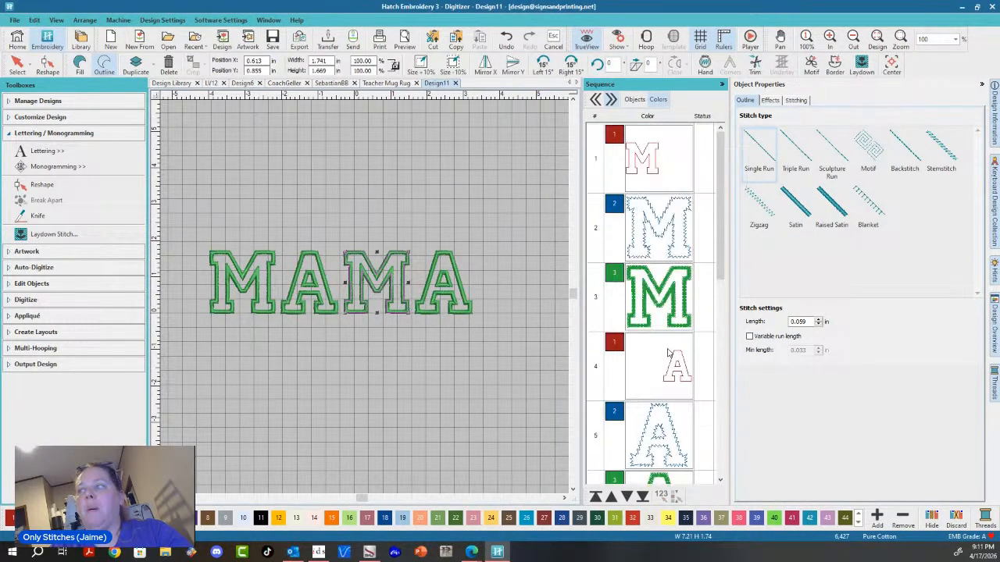
pyautogui.click(677, 369)
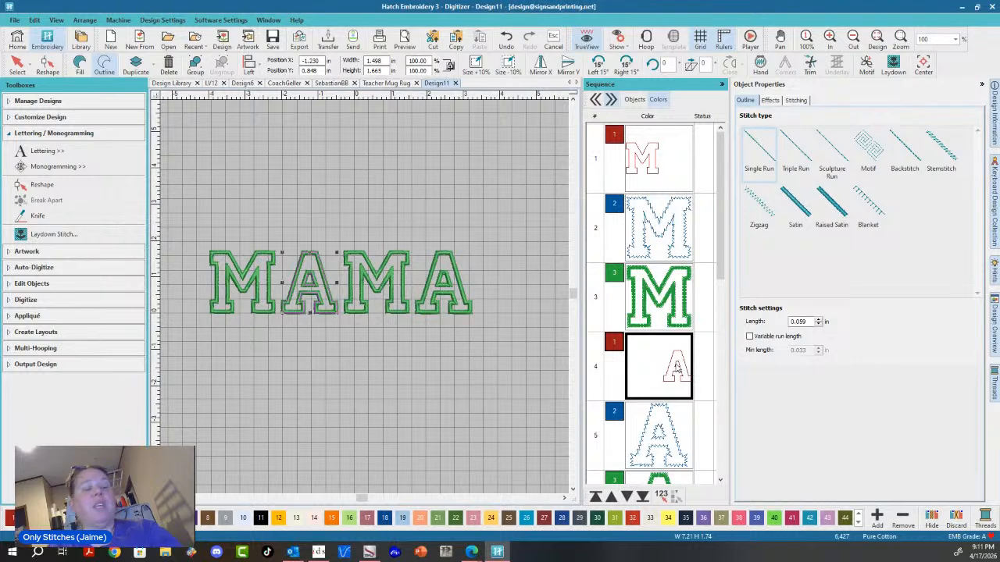
pyautogui.click(612, 497)
pyautogui.click(613, 497)
pyautogui.scroll(-1, 642, 404)
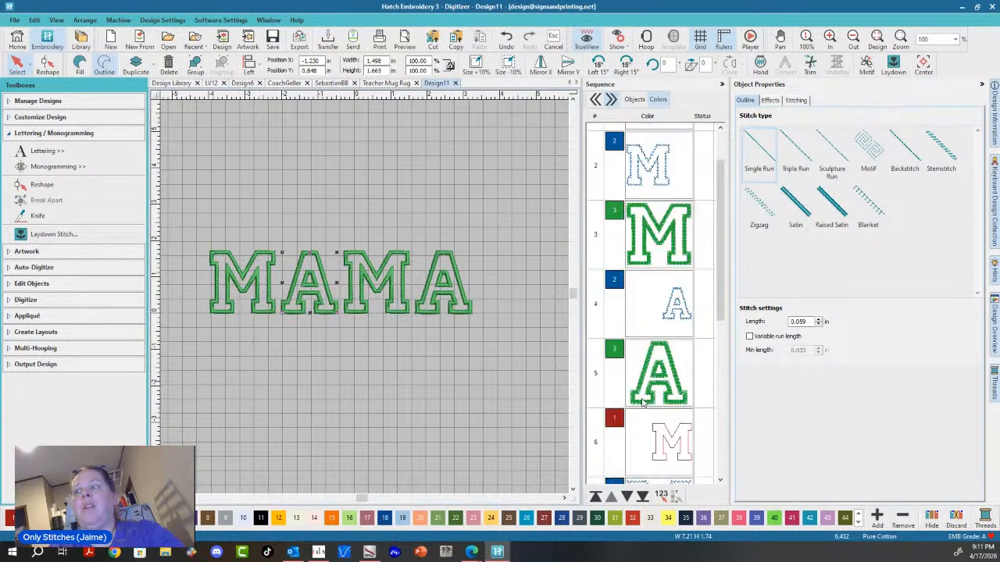
# - Move the second M's red placement outline up the color sequence into the first placement block
pyautogui.click(655, 455)
pyautogui.click(612, 498)
pyautogui.click(611, 498)
pyautogui.click(612, 498)
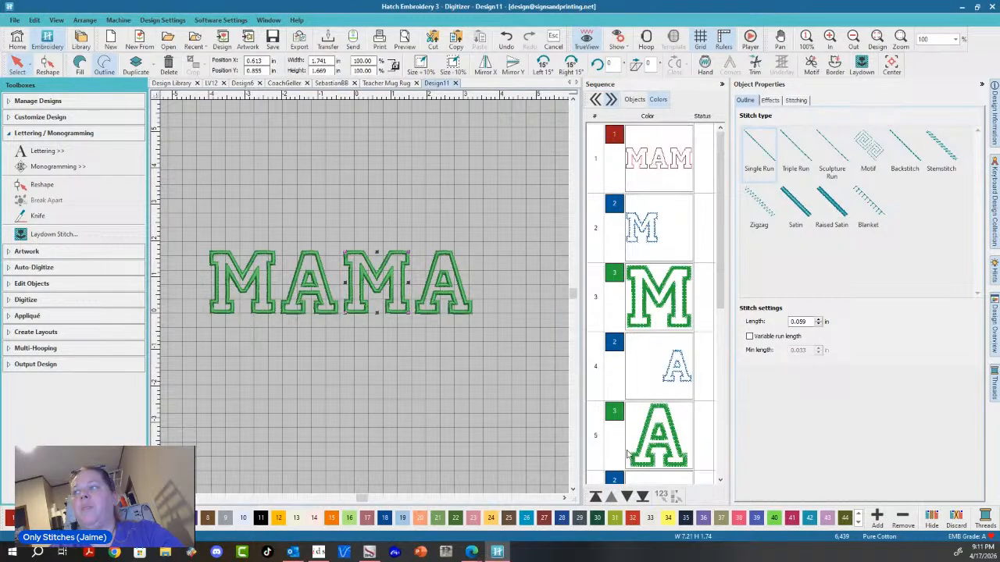
# - Move the last A's red placement outline up the color sequence into the first placement block
pyautogui.scroll(-3, 665, 446)
pyautogui.click(664, 447)
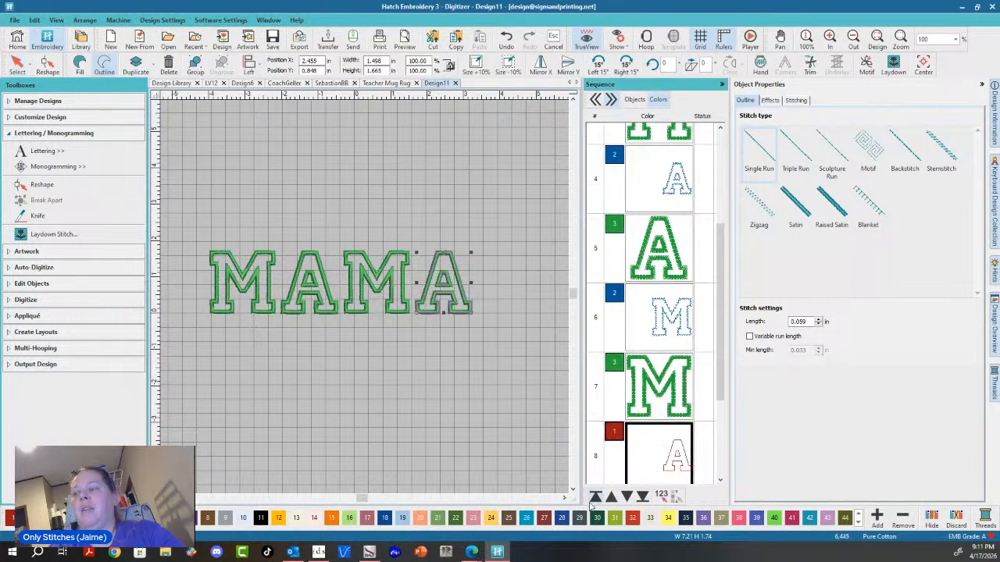
pyautogui.click(611, 498)
pyautogui.click(611, 498)
pyautogui.click(611, 498)
pyautogui.click(612, 497)
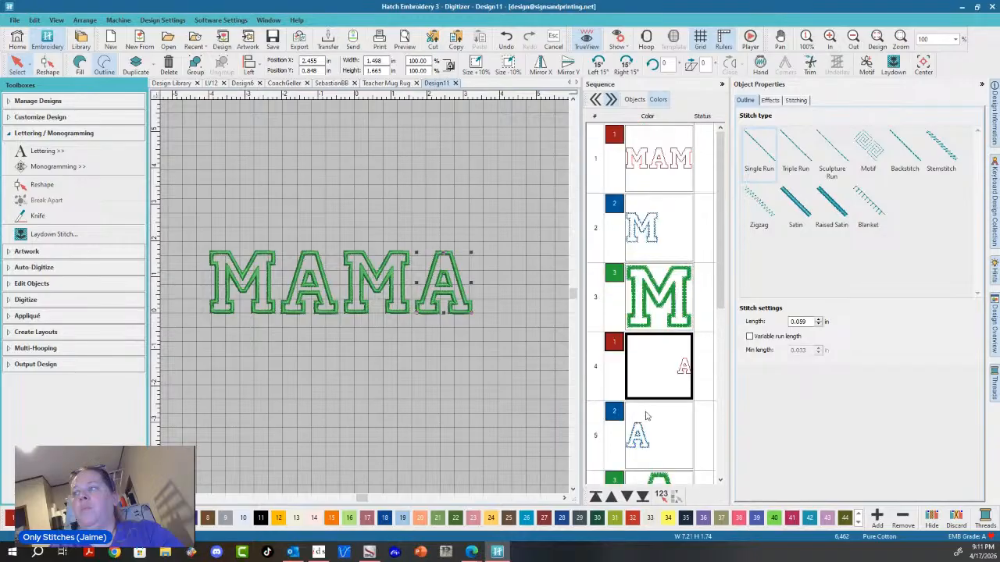
pyautogui.click(612, 497)
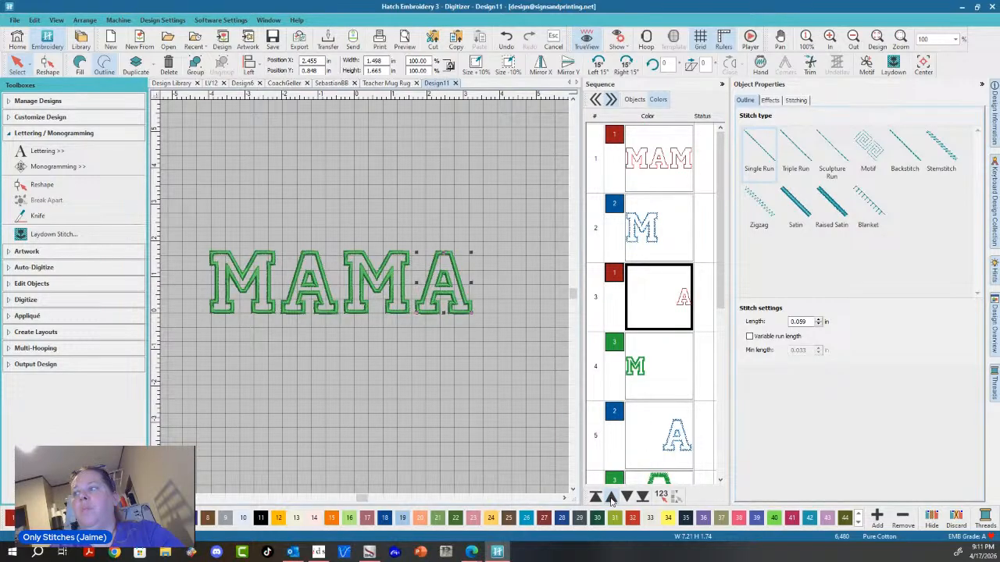
pyautogui.click(611, 498)
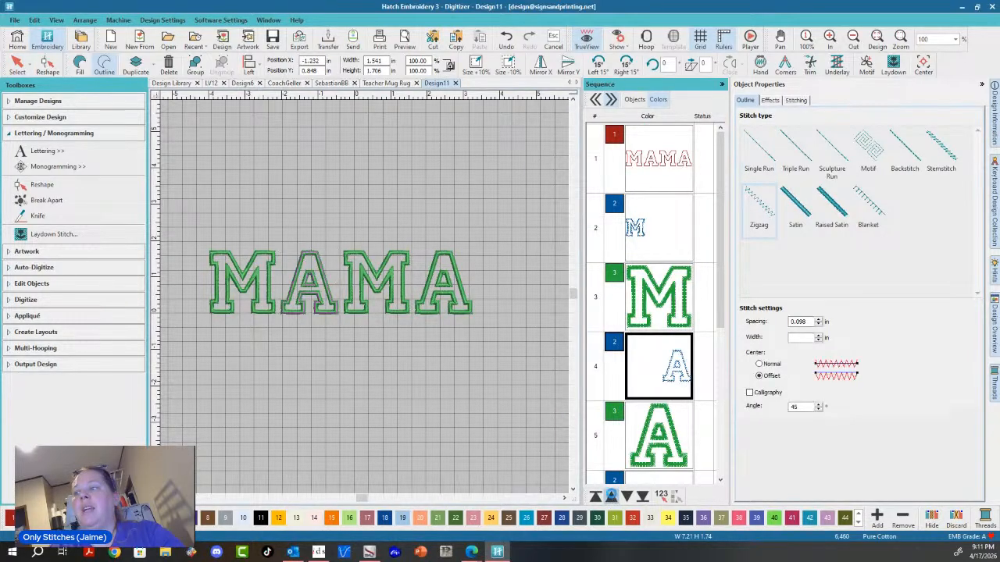
# - Move the blue zigzag outlines of the A, M and A up so each stitch color forms one MAMA block
pyautogui.click(611, 498)
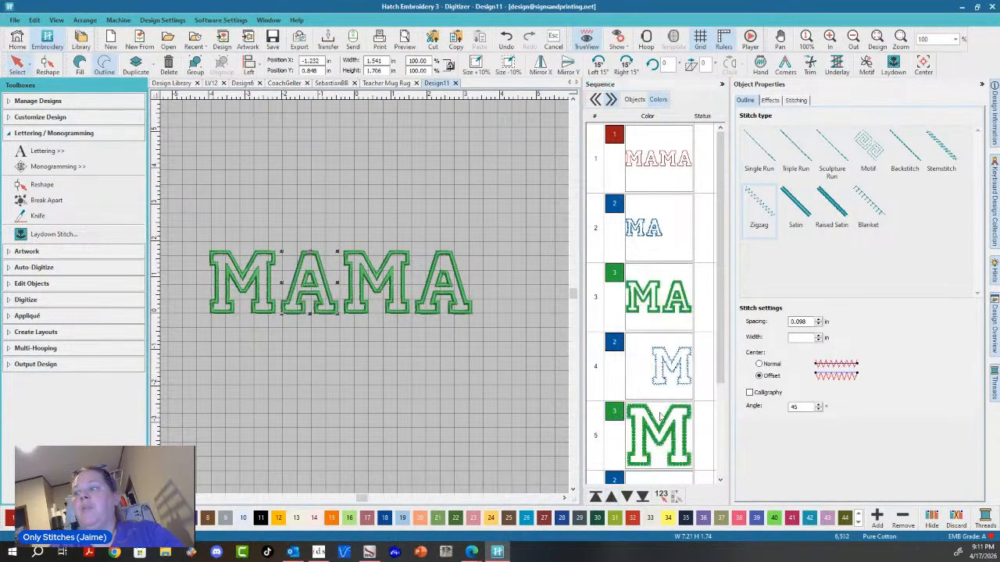
pyautogui.click(611, 498)
pyautogui.click(612, 500)
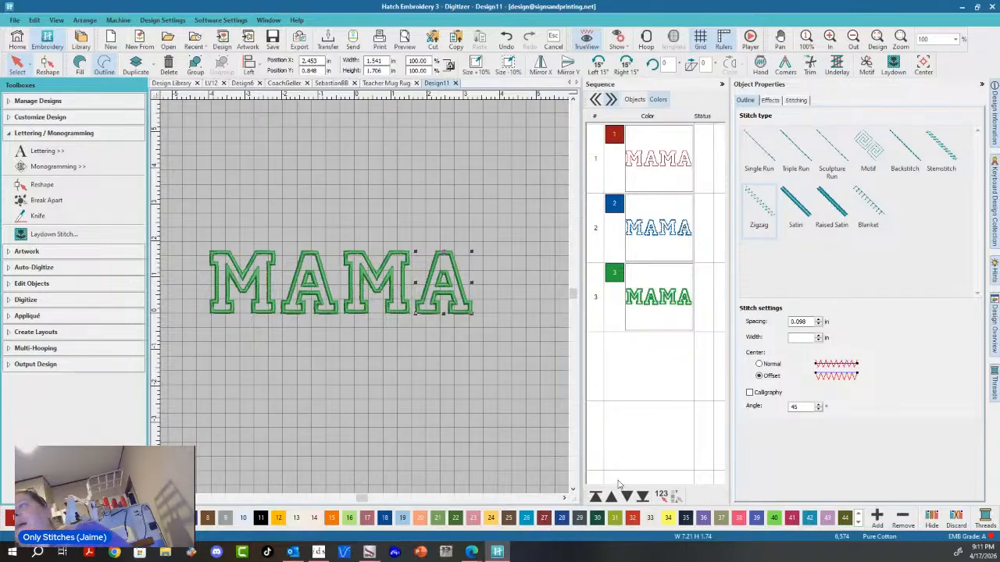
# - Duplicate the red MAMA placement outline and place the copy first in the color sequence, colored yellow with color 4
pyautogui.click(658, 170)
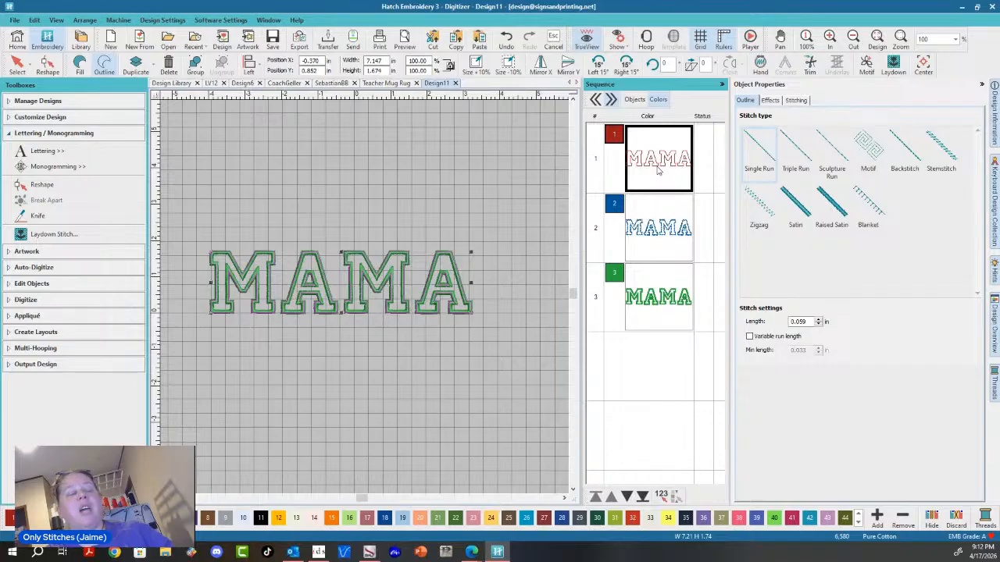
pyautogui.hotkey('ctrl', 'v')
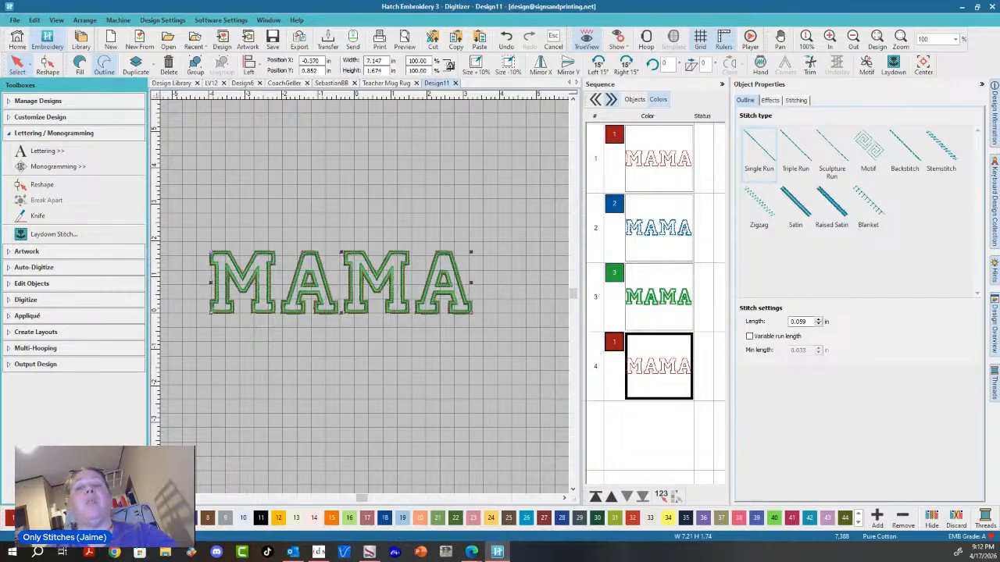
pyautogui.click(596, 496)
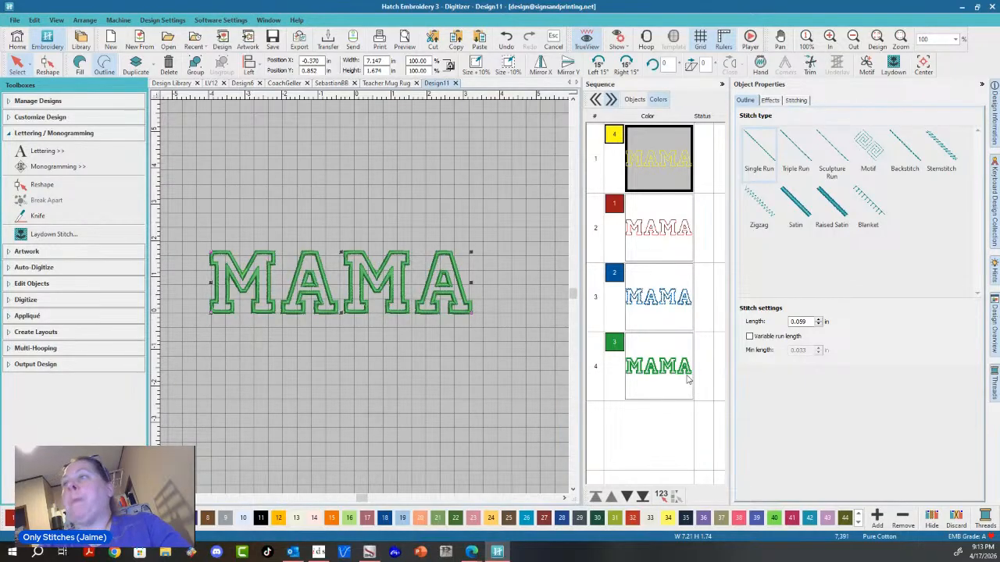
# - Select the green MAMA satin border and set its stitch width to 0.1 in
pyautogui.click(655, 384)
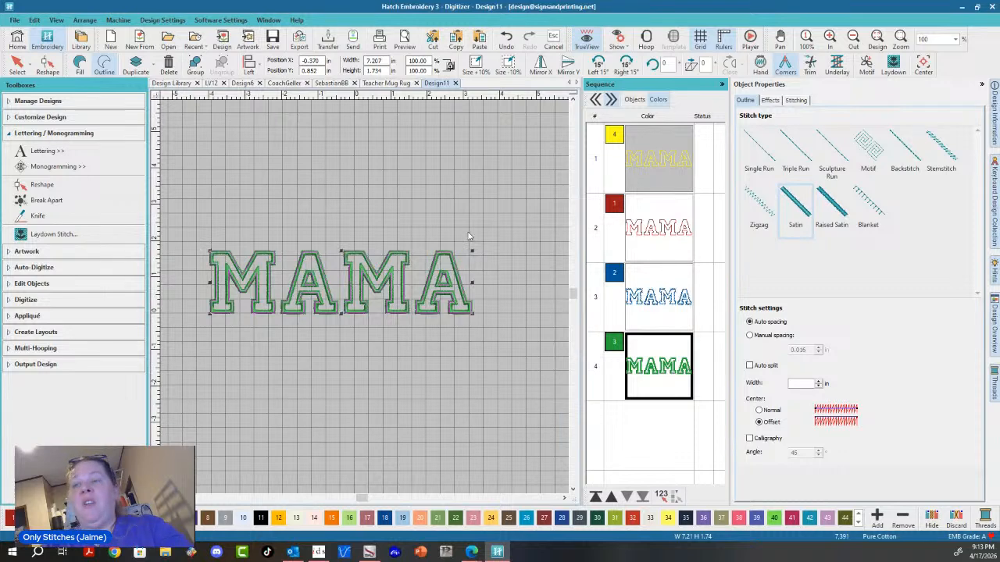
pyautogui.scroll(4, 271, 271)
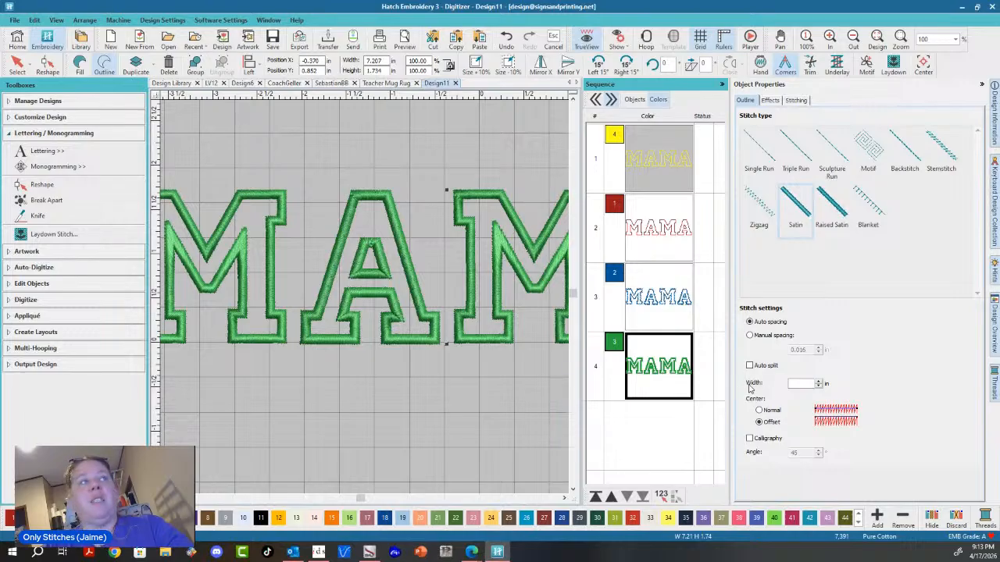
pyautogui.click(803, 383)
pyautogui.write('0.')
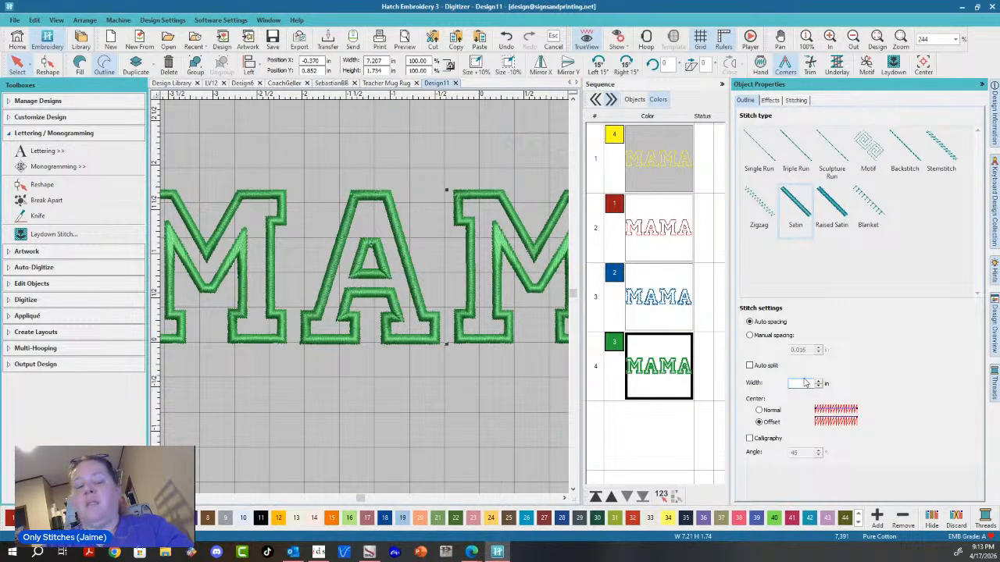
pyautogui.write('1')
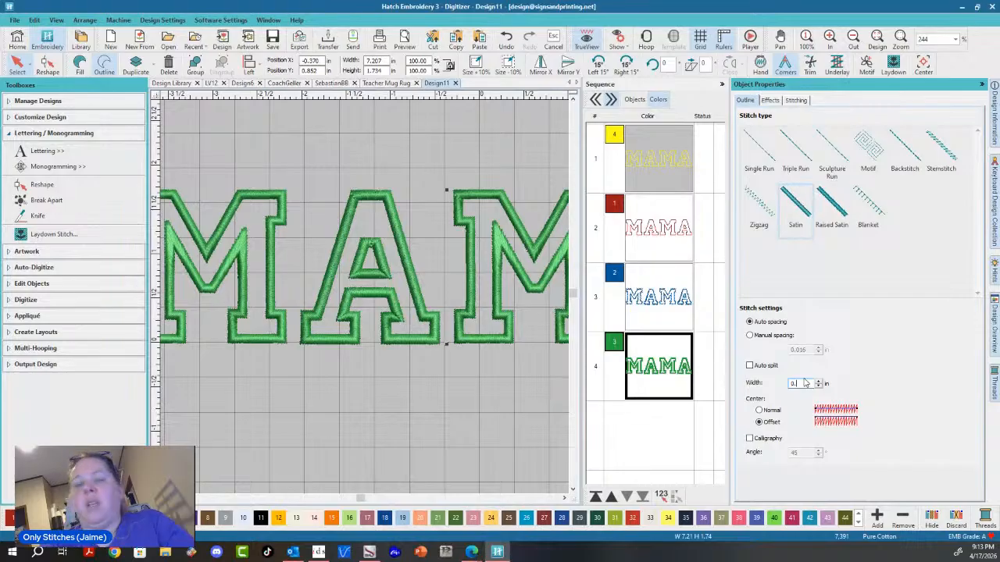
pyautogui.press('Return')
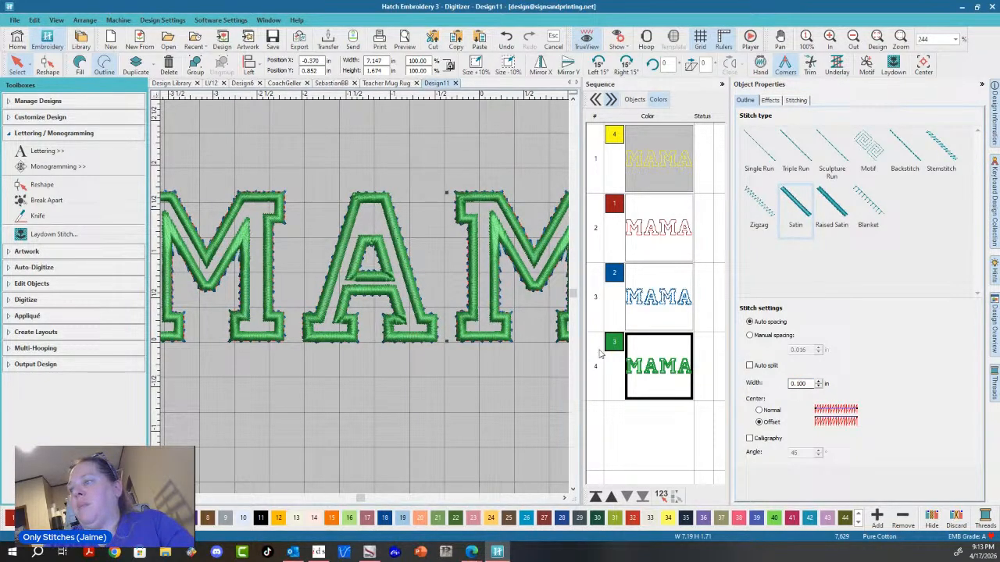
# - Set the green satin border's width to 0.135 in and its center to Normal
pyautogui.scroll(4, 337, 314)
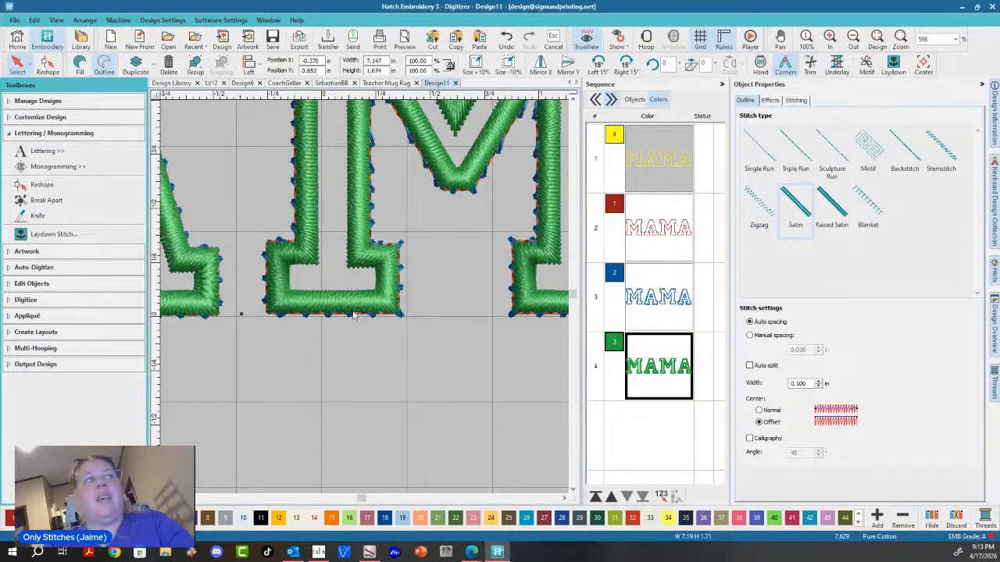
pyautogui.moveTo(812, 382); pyautogui.dragTo(801, 383)
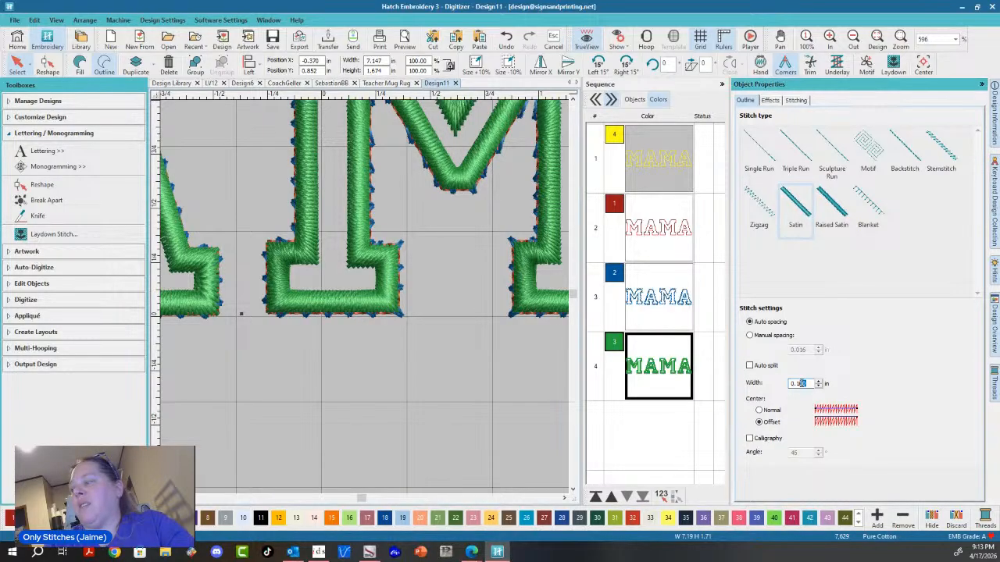
pyautogui.write('35')
pyautogui.press('Return')
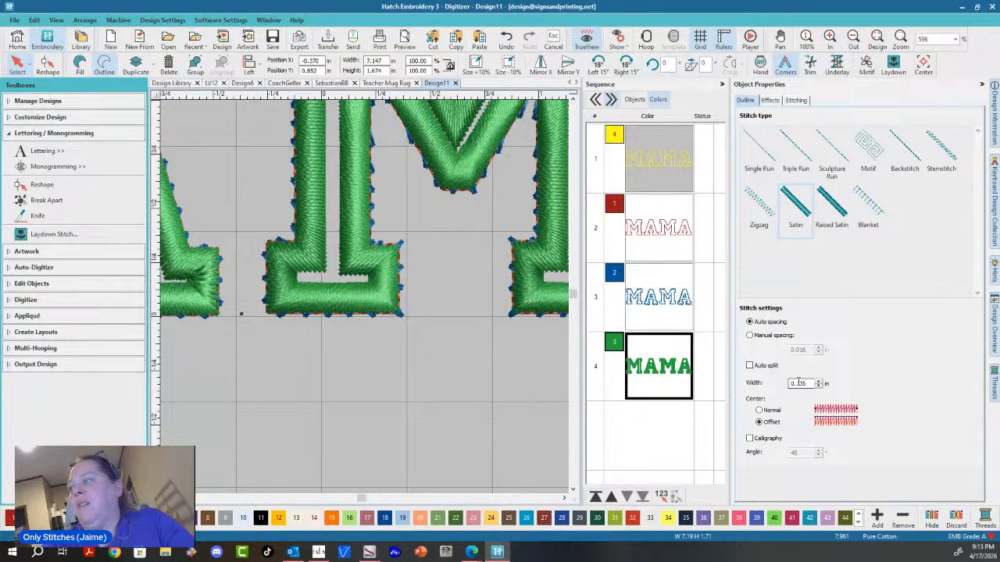
pyautogui.click(758, 410)
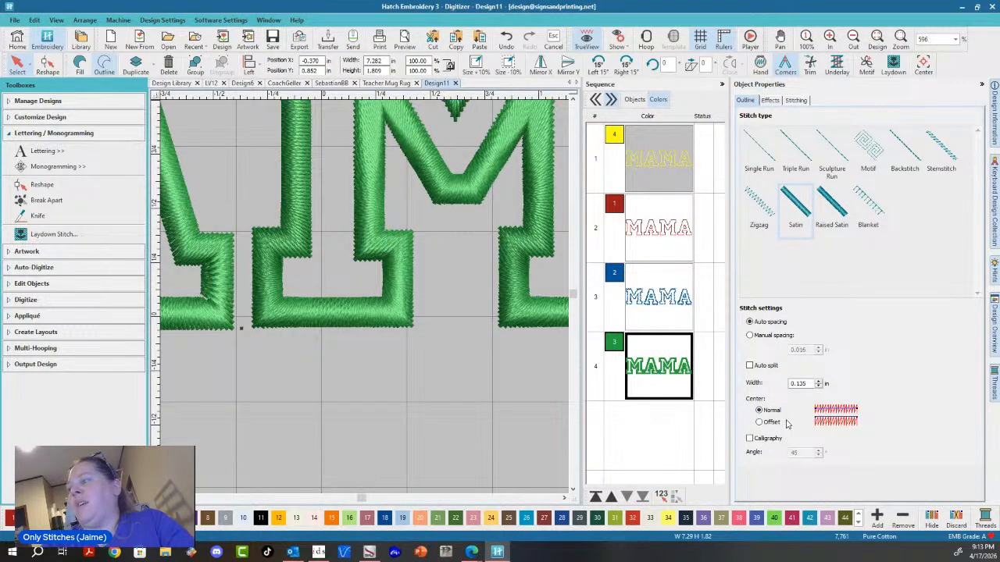
# - Set the green satin border's width to 0.155 in
pyautogui.scroll(-3, 464, 283)
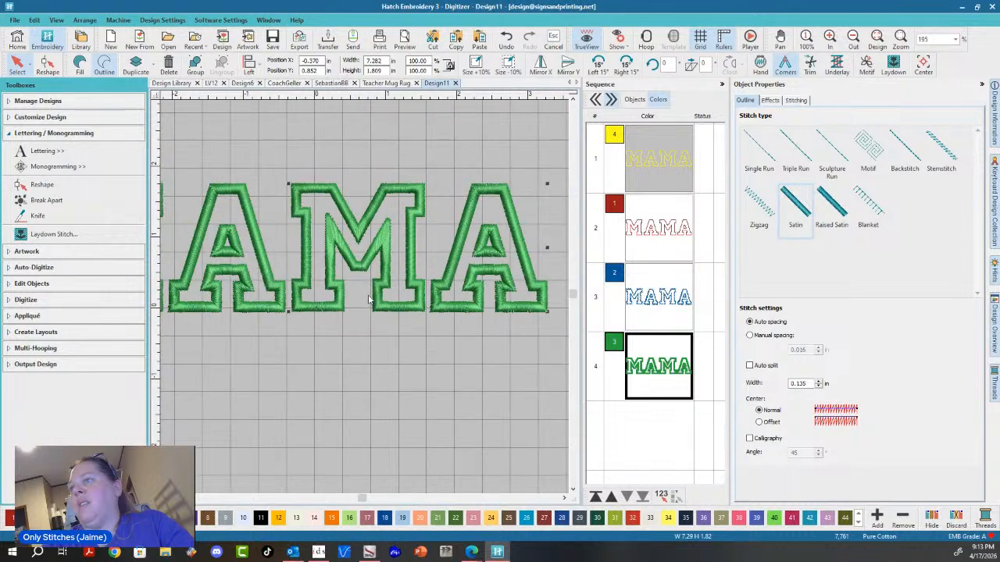
pyautogui.scroll(-2, 366, 301)
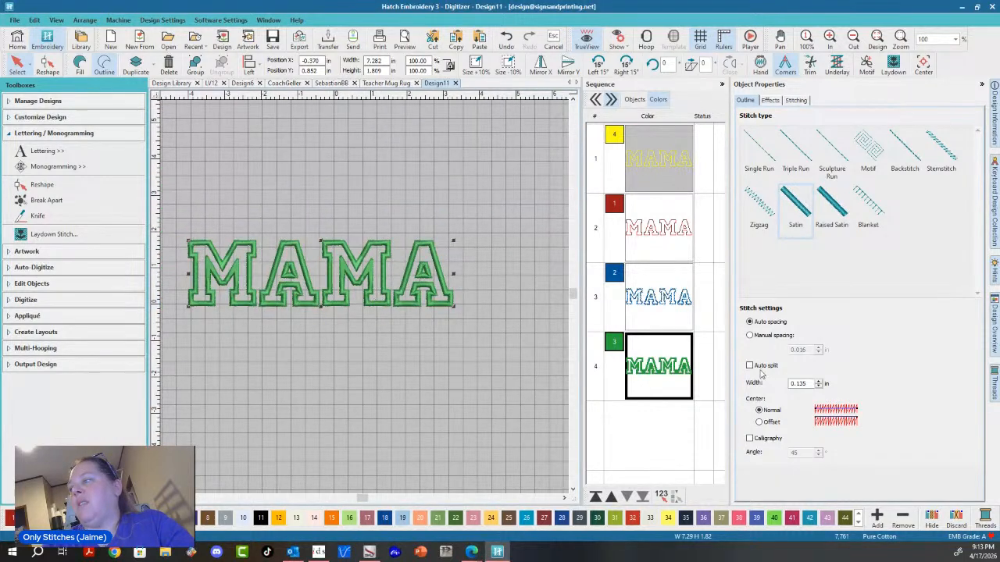
pyautogui.moveTo(806, 383); pyautogui.dragTo(796, 383)
pyautogui.write('55')
pyautogui.press('Return')
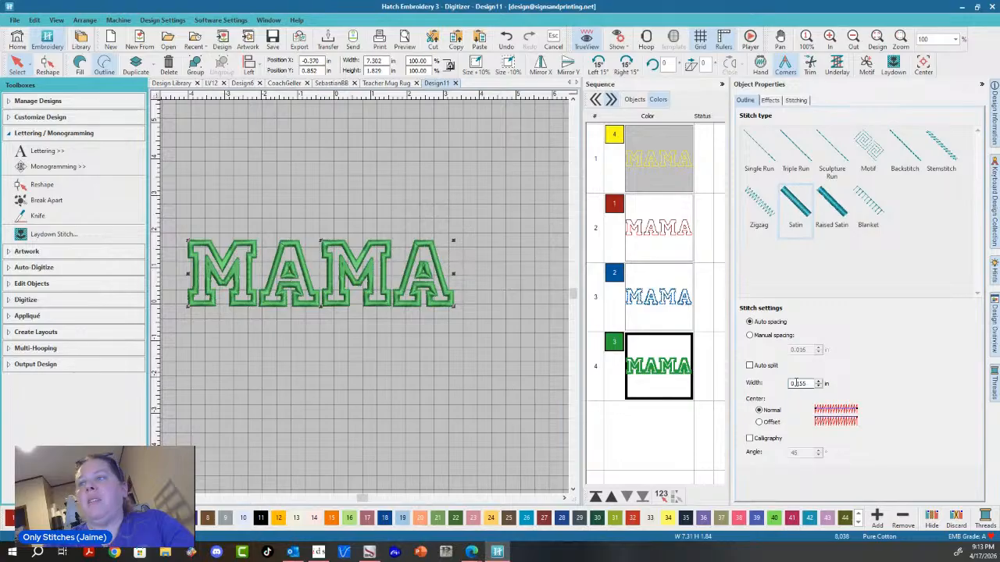
# - Return the green satin border's width to 0.1 in
pyautogui.scroll(3, 286, 283)
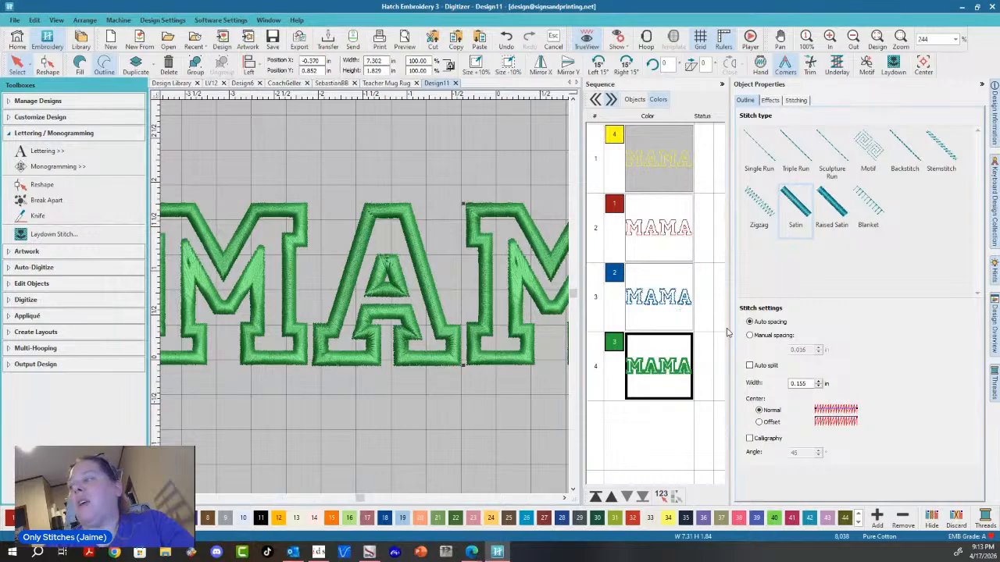
pyautogui.click(805, 383)
pyautogui.moveTo(804, 383); pyautogui.dragTo(798, 382)
pyautogui.write('1')
pyautogui.press('Return')
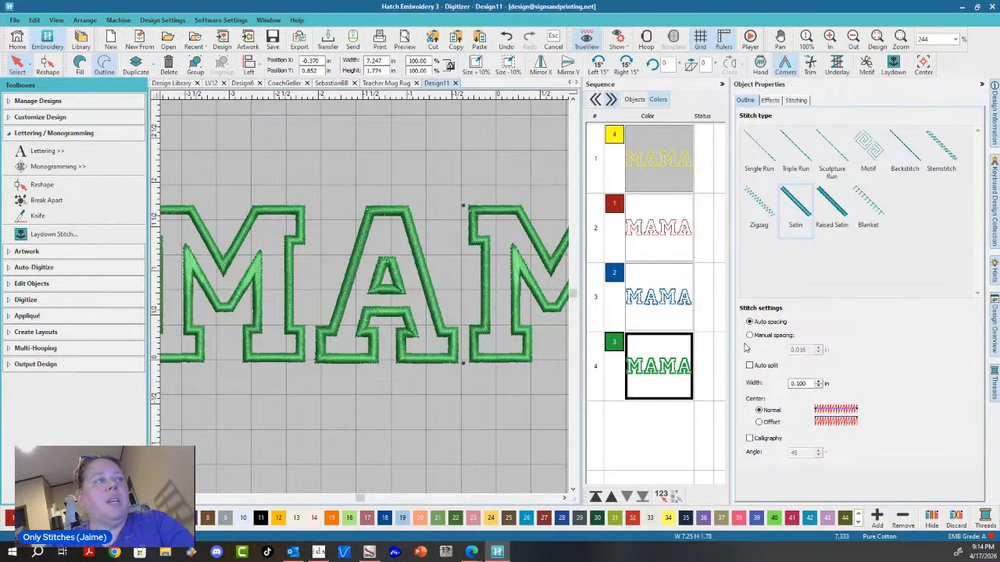
# - Try the Offset center on the green satin border at a letter corner, and set it back to Normal
pyautogui.click(758, 422)
pyautogui.scroll(5, 452, 361)
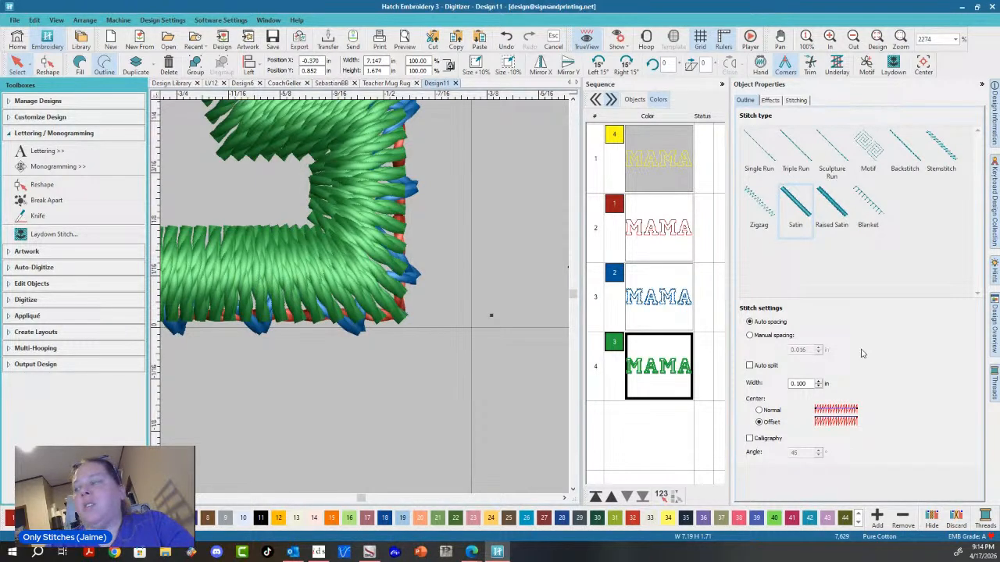
pyautogui.click(759, 410)
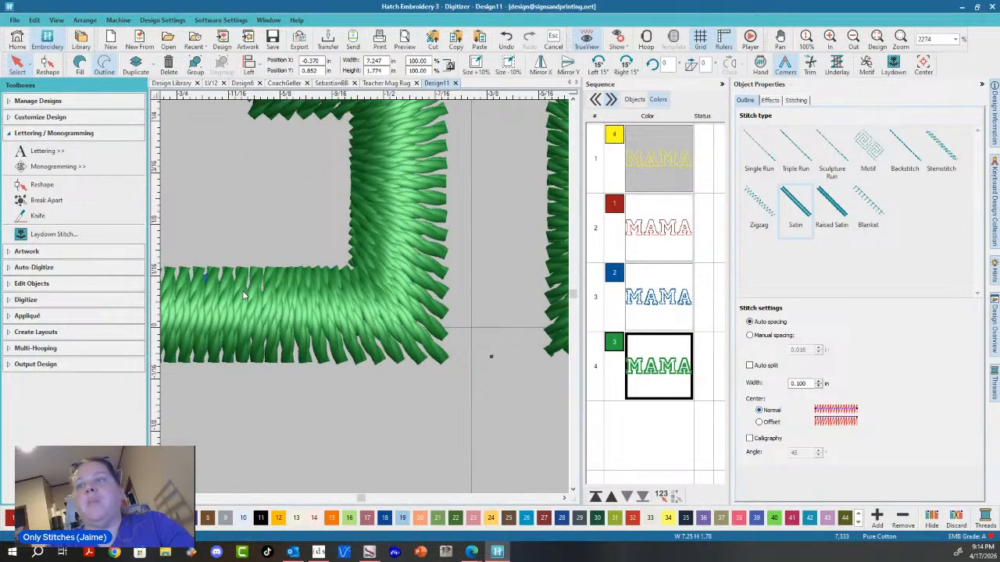
# - Select the entire MAMA appliqué design and delete it from the workspace
pyautogui.scroll(-4, 365, 300)
pyautogui.scroll(-2, 364, 301)
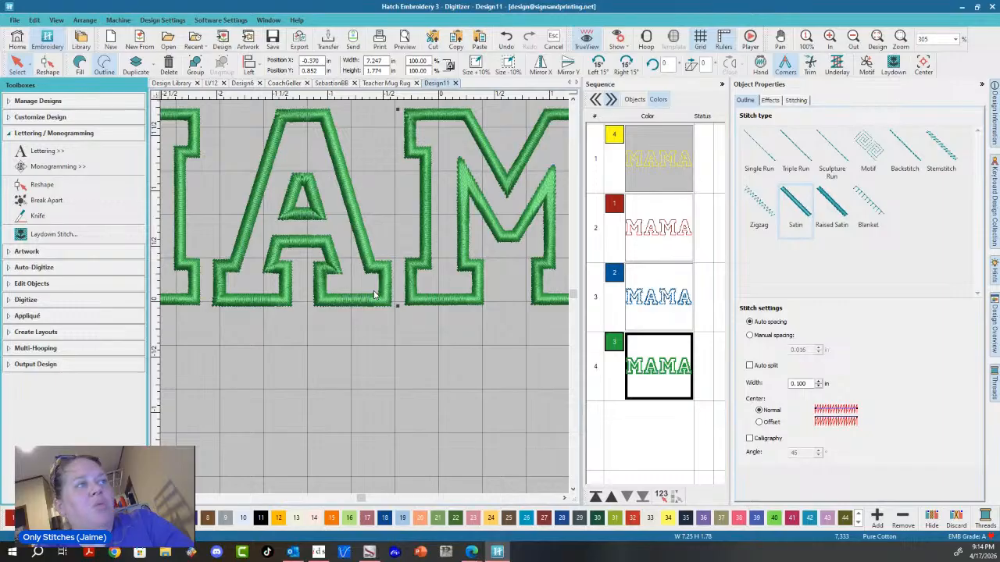
pyautogui.scroll(-6, 374, 296)
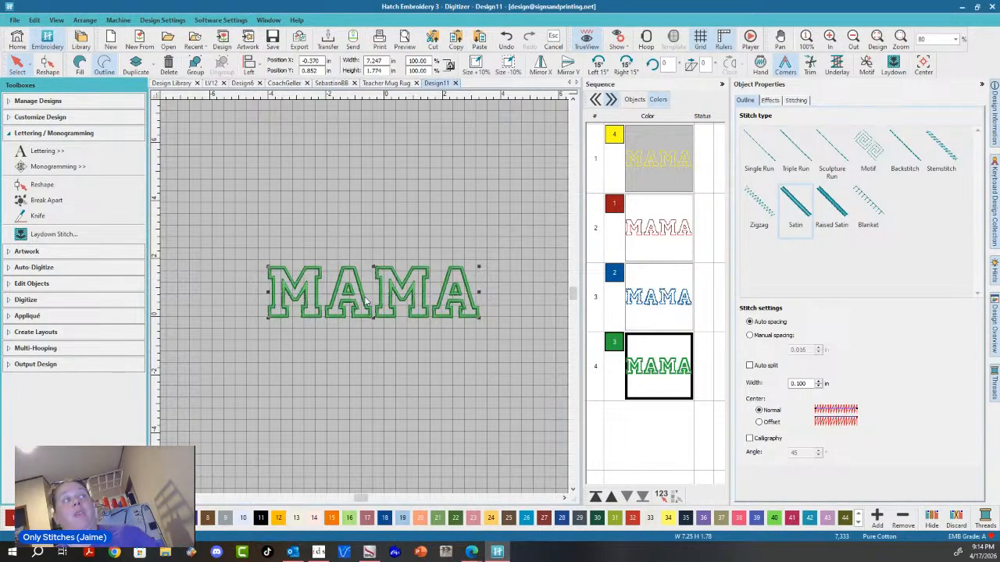
pyautogui.moveTo(245, 237); pyautogui.dragTo(510, 362)
pyautogui.press('Delete')
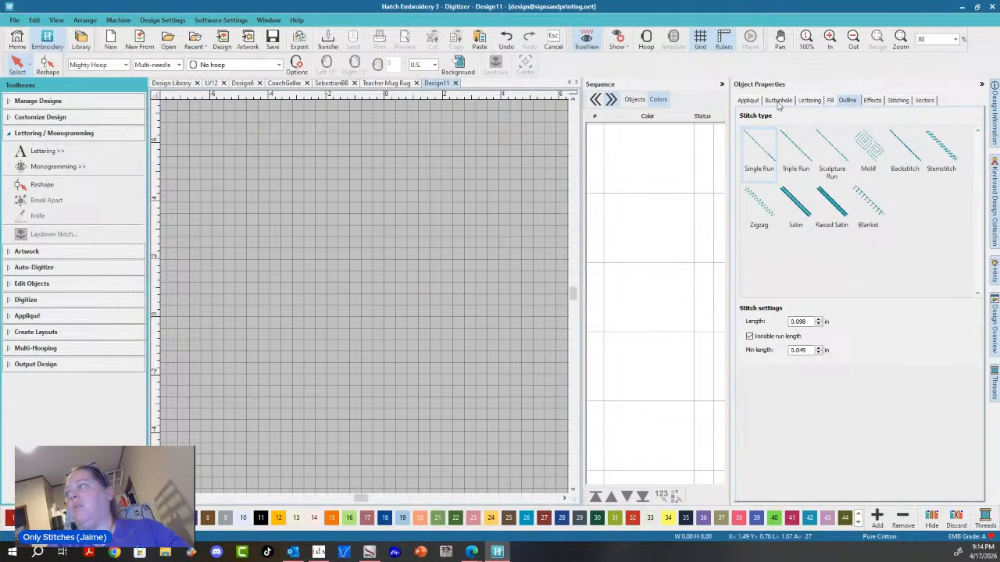
# - Add a first name in capitals as Block2 lettering and enlarge it to about 6.9 in wide and 1.7 in high
pyautogui.click(810, 101)
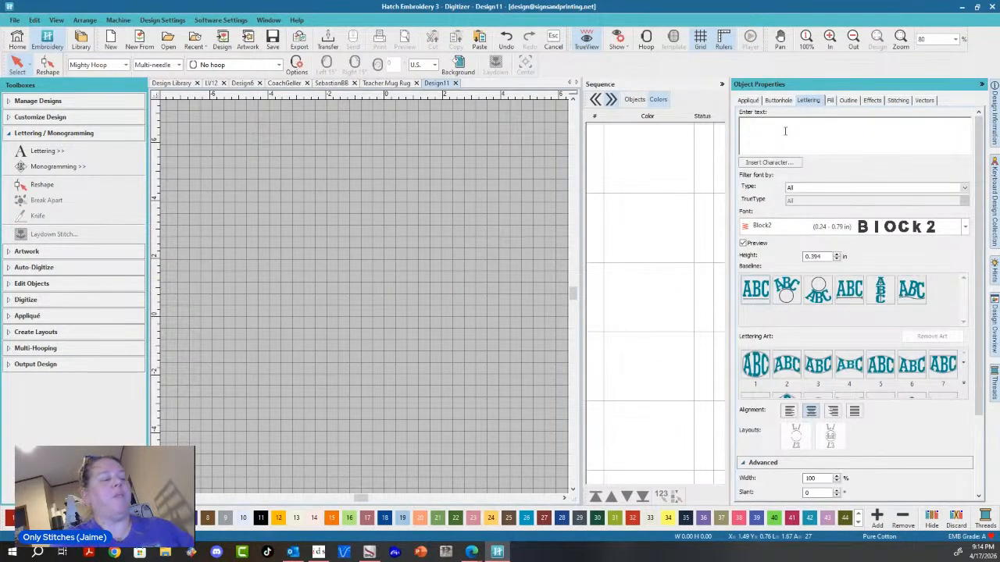
pyautogui.press('Return')
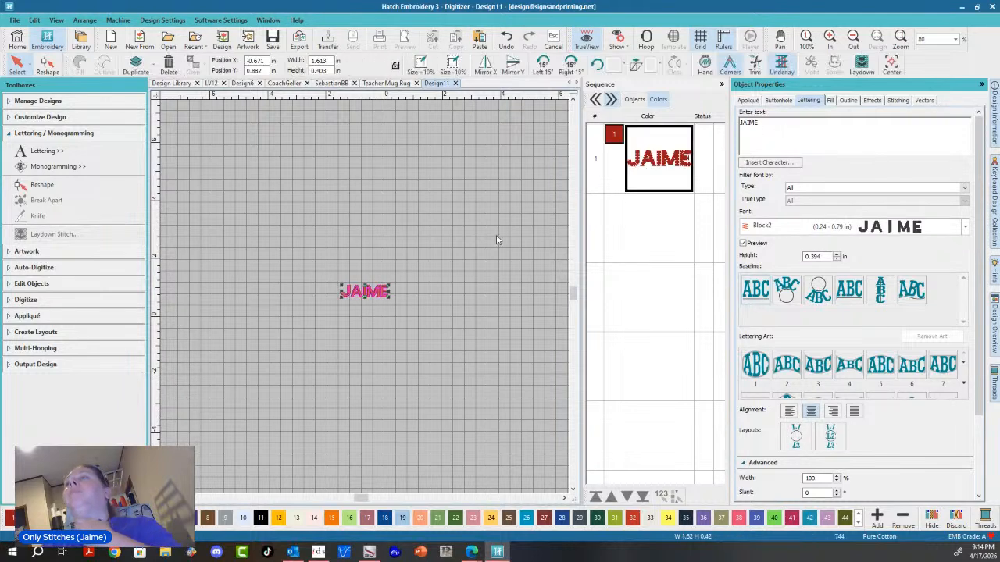
pyautogui.moveTo(342, 287); pyautogui.dragTo(203, 191)
pyautogui.moveTo(330, 294); pyautogui.dragTo(370, 323)
pyautogui.scroll(3, 365, 295)
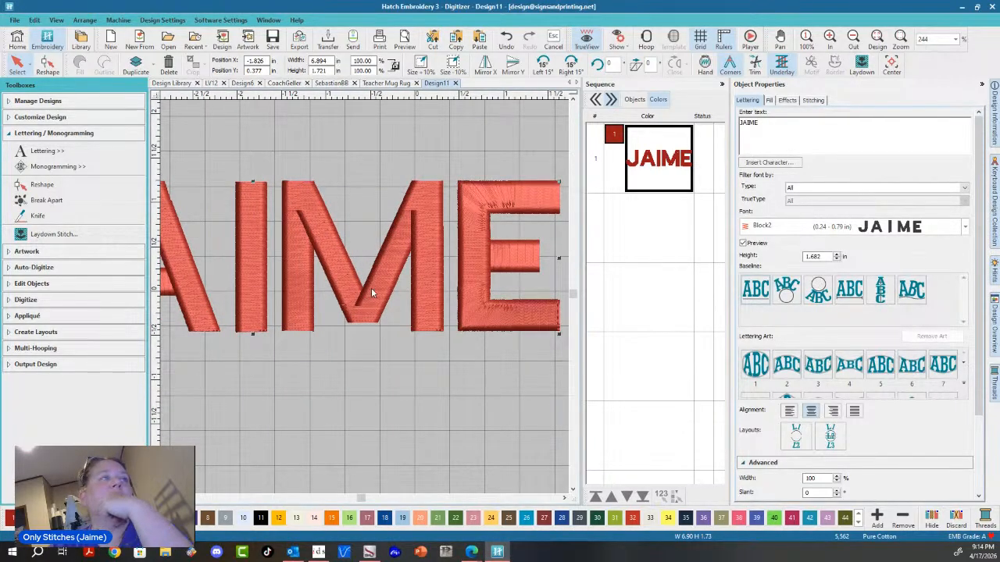
pyautogui.scroll(-2, 371, 287)
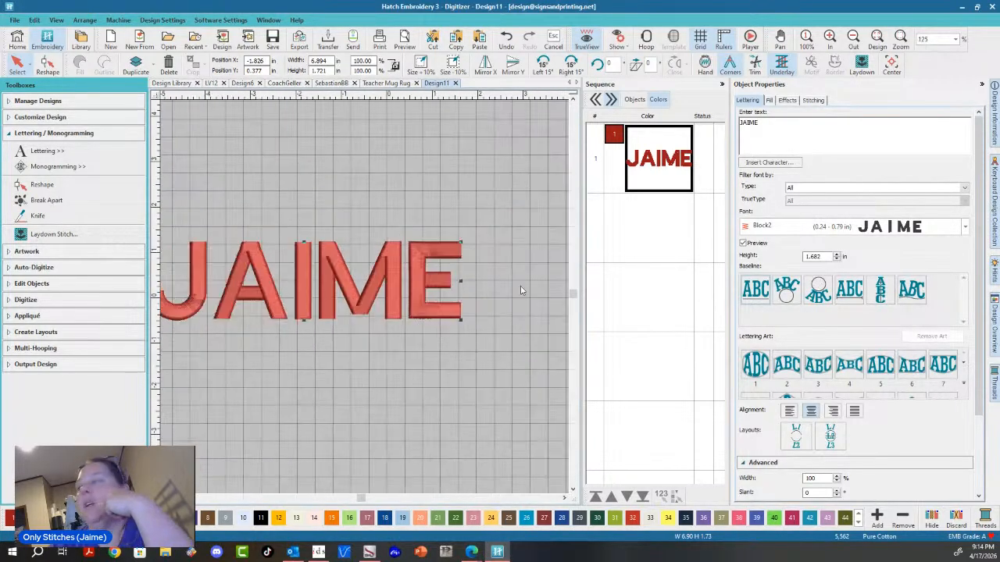
# - Change the name lettering's font to POINT MONOGRAM and inspect the stitching
pyautogui.click(965, 226)
pyautogui.scroll(-3, 590, 299)
pyautogui.scroll(-8, 583, 302)
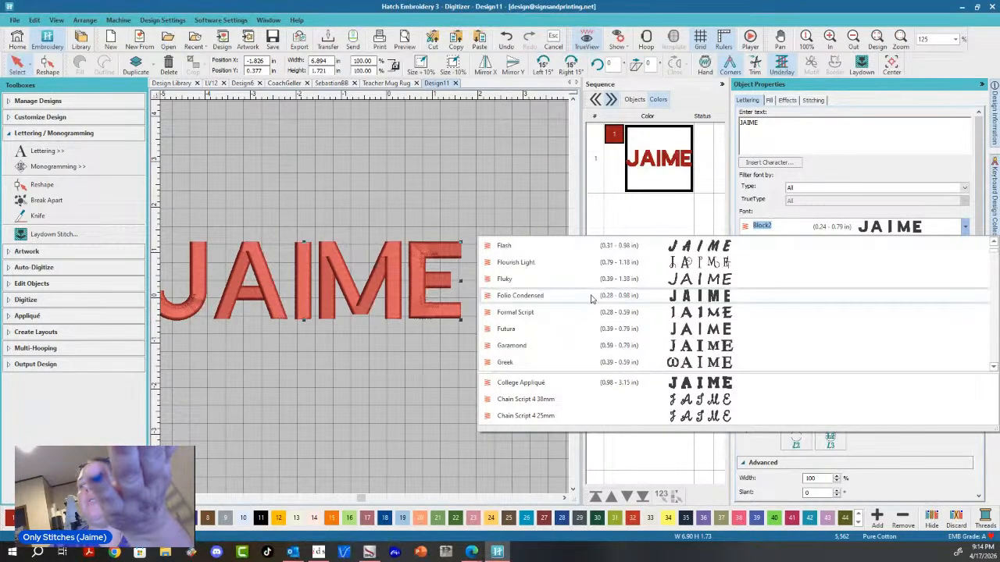
pyautogui.scroll(-3, 590, 299)
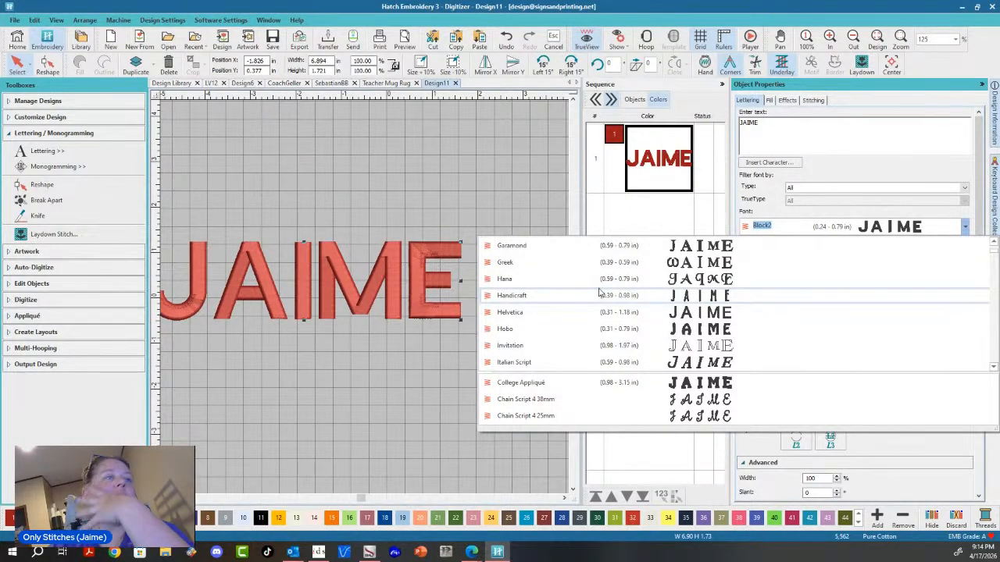
pyautogui.scroll(-10, 604, 286)
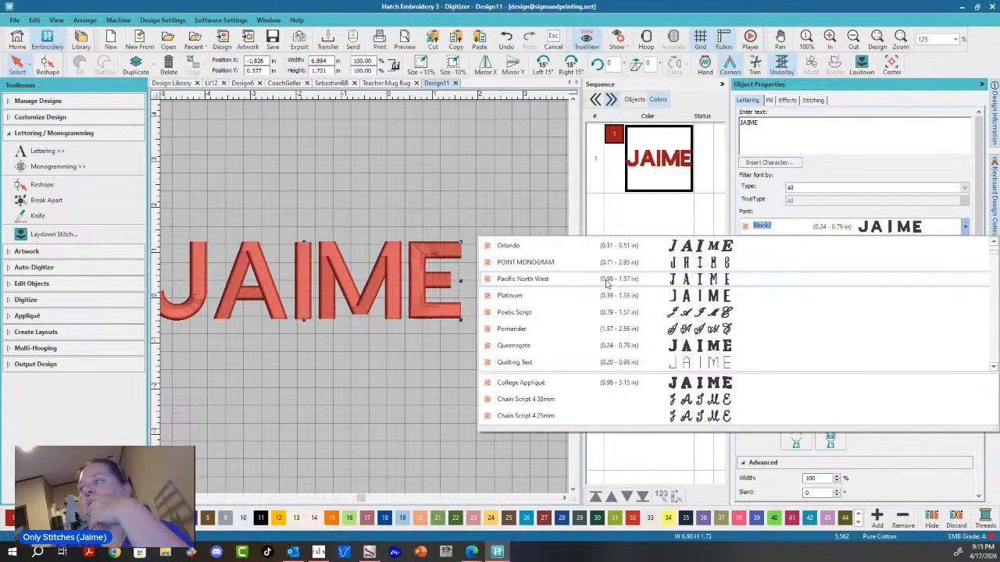
pyautogui.click(559, 261)
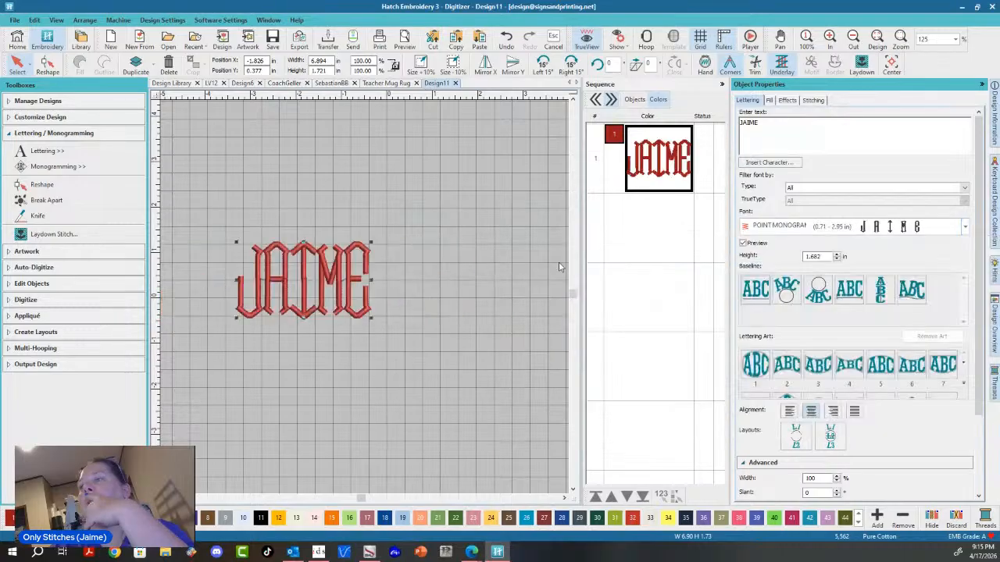
pyautogui.scroll(1, 365, 301)
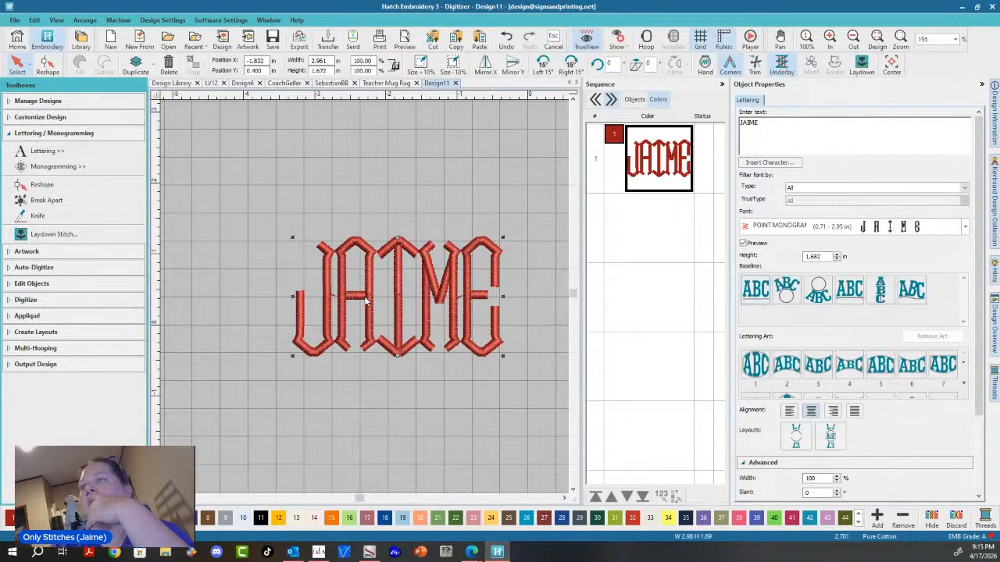
pyautogui.scroll(-1, 365, 301)
# - Change the name lettering's font to the TrueType font Gisela and inspect the letters' stitching up close
pyautogui.click(966, 227)
pyautogui.scroll(-8, 663, 328)
pyautogui.scroll(-6, 613, 313)
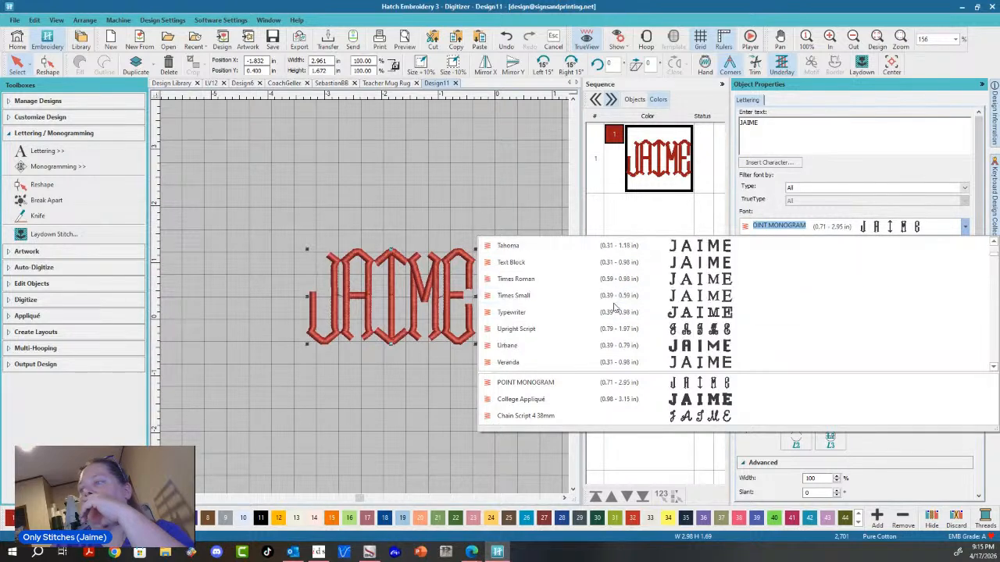
pyautogui.scroll(-2, 994, 261)
pyautogui.scroll(15, 993, 282)
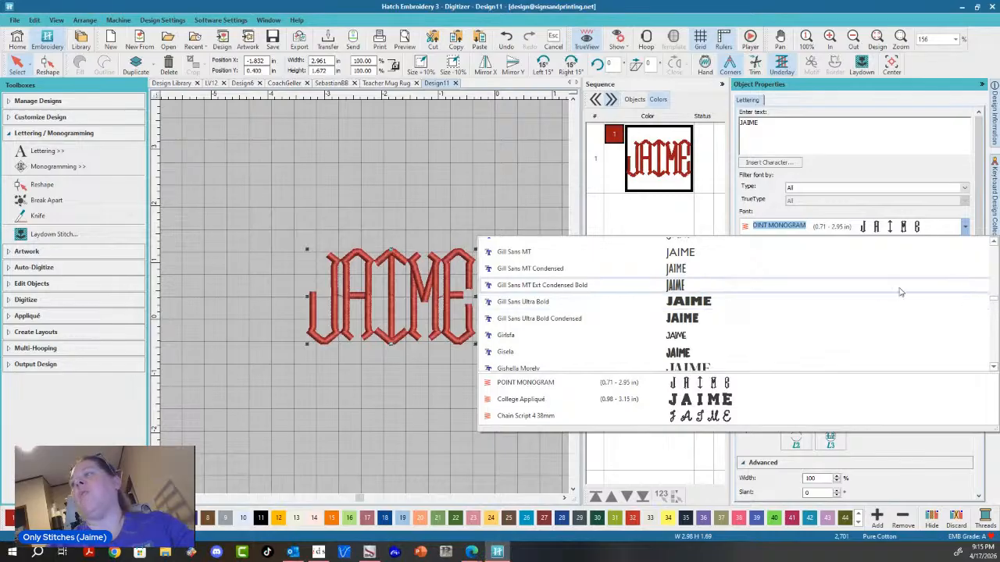
pyautogui.click(506, 356)
pyautogui.scroll(3, 366, 301)
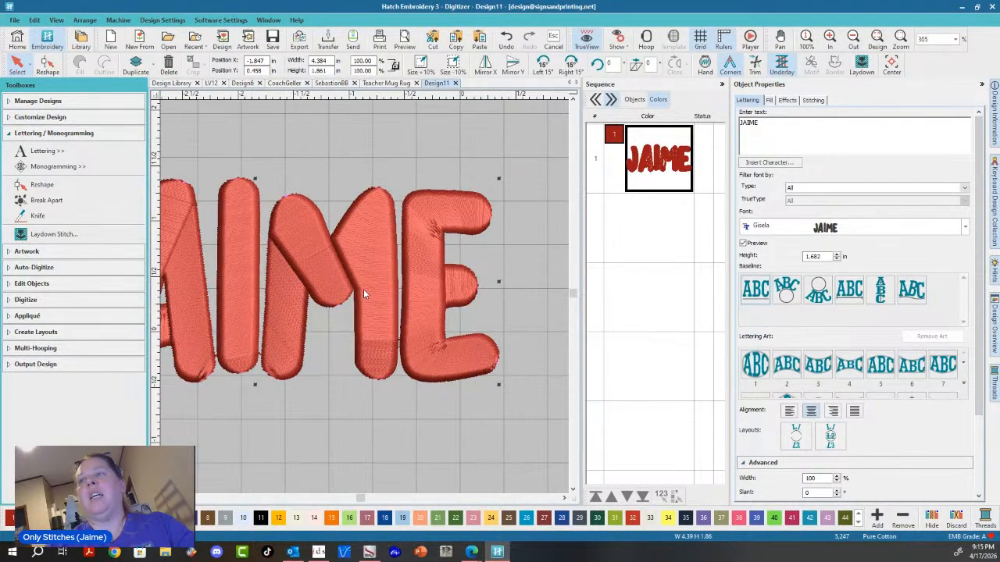
pyautogui.scroll(2, 363, 293)
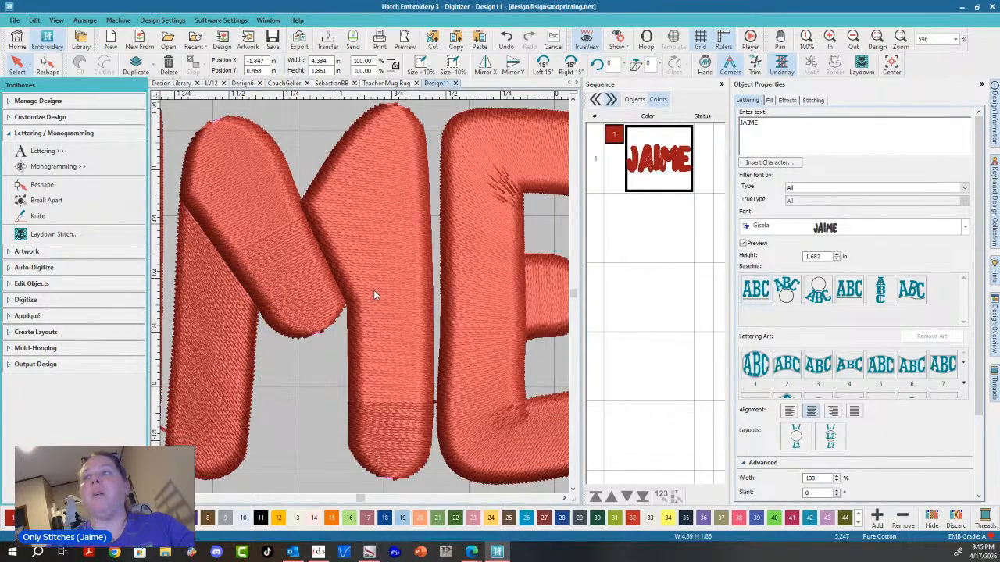
pyautogui.scroll(-6, 373, 296)
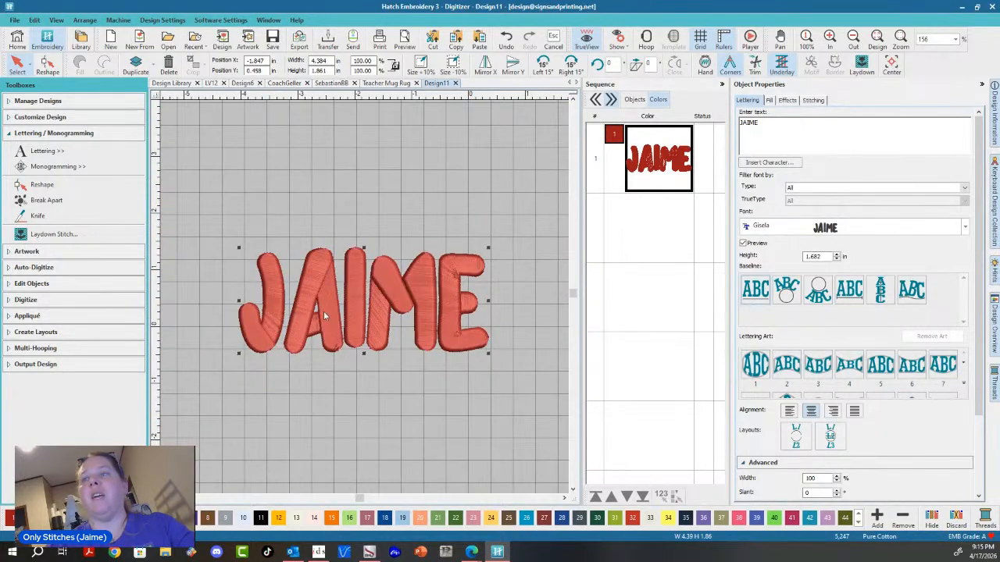
# - Try Gloucester MT Extra Condensed on the name lettering, followed by Gorilla Medium
pyautogui.click(964, 228)
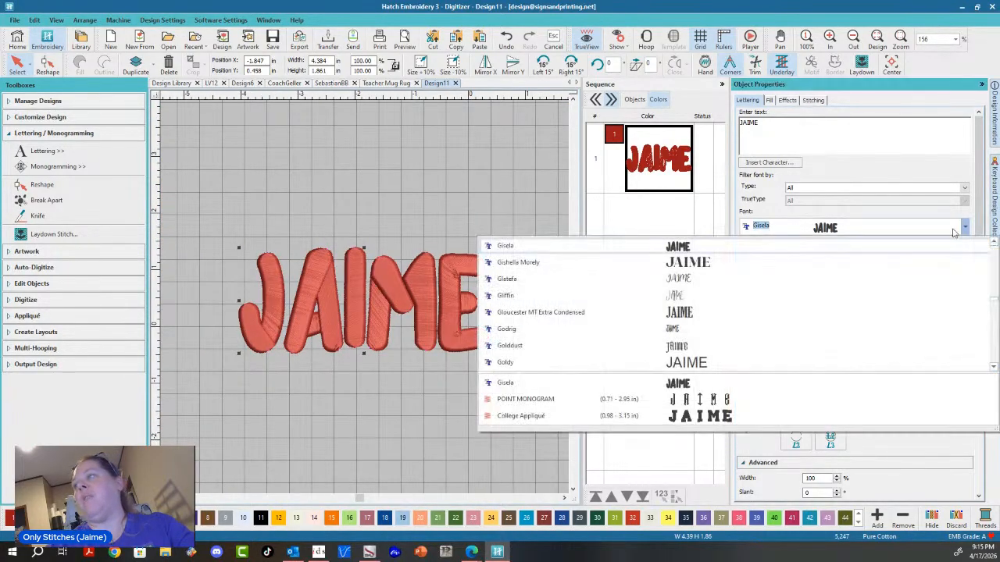
pyautogui.click(699, 313)
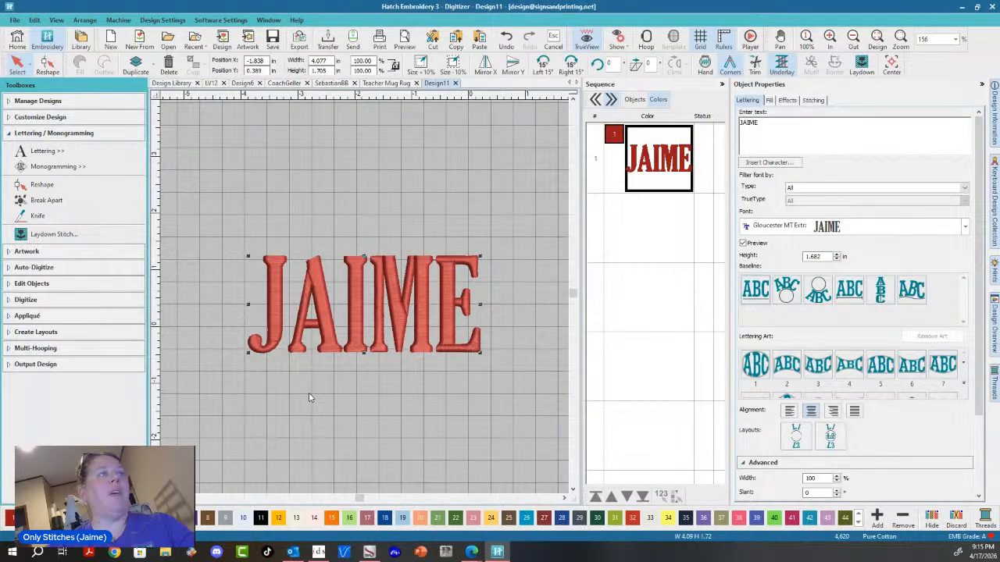
pyautogui.click(949, 231)
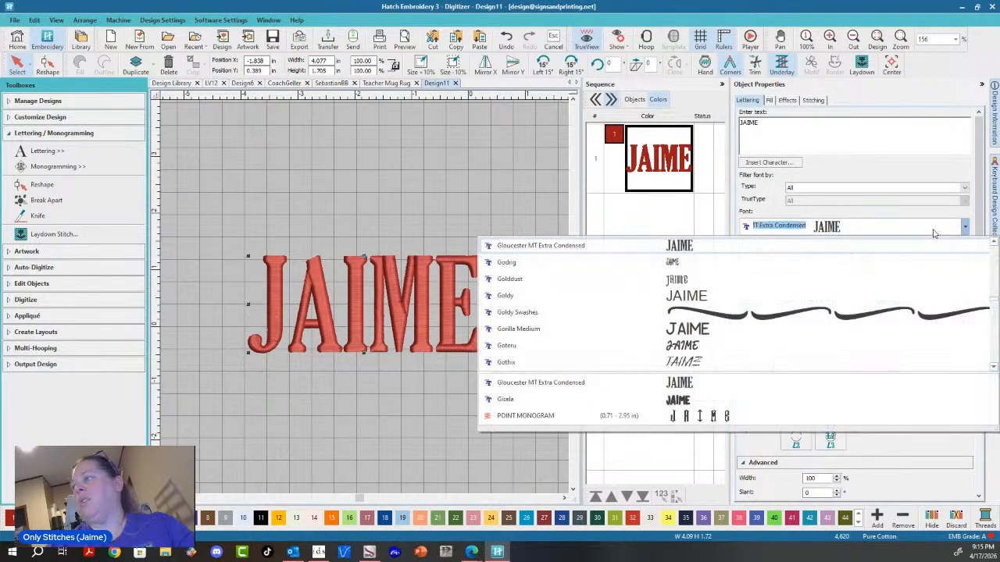
pyautogui.click(500, 329)
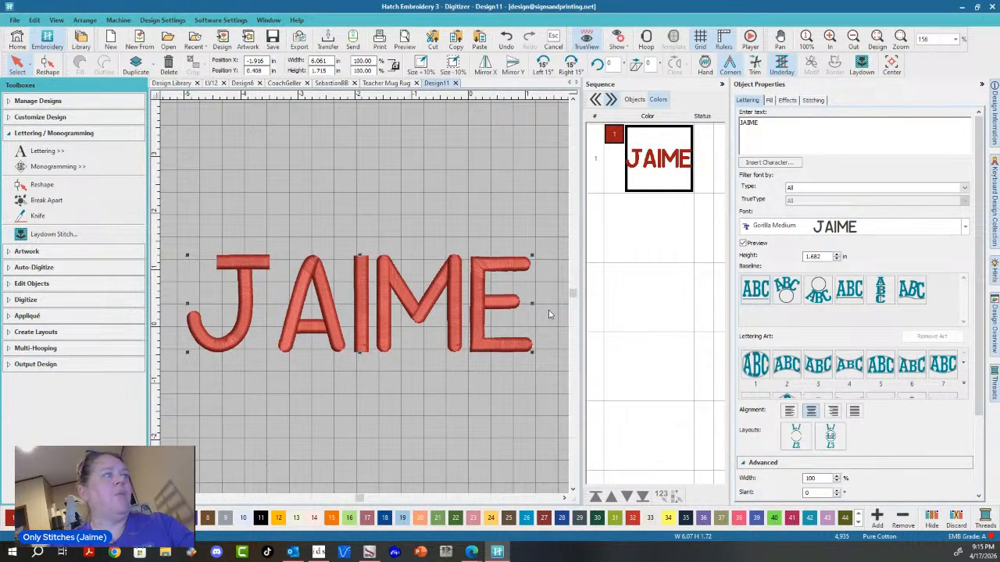
# - Change the name lettering's font to Greywolf Glyphs and inspect the first glyph's stitching
pyautogui.click(964, 226)
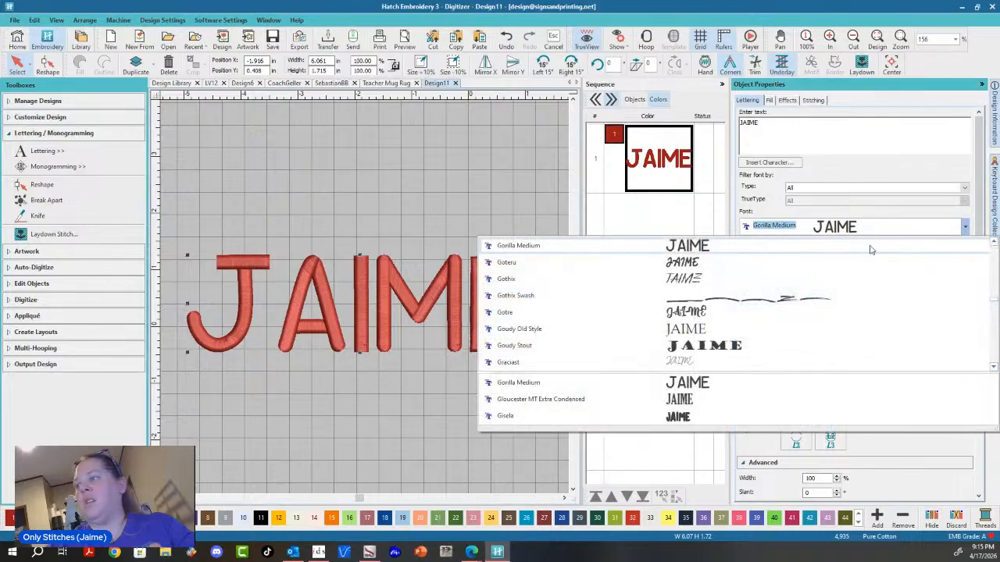
pyautogui.scroll(-5, 703, 314)
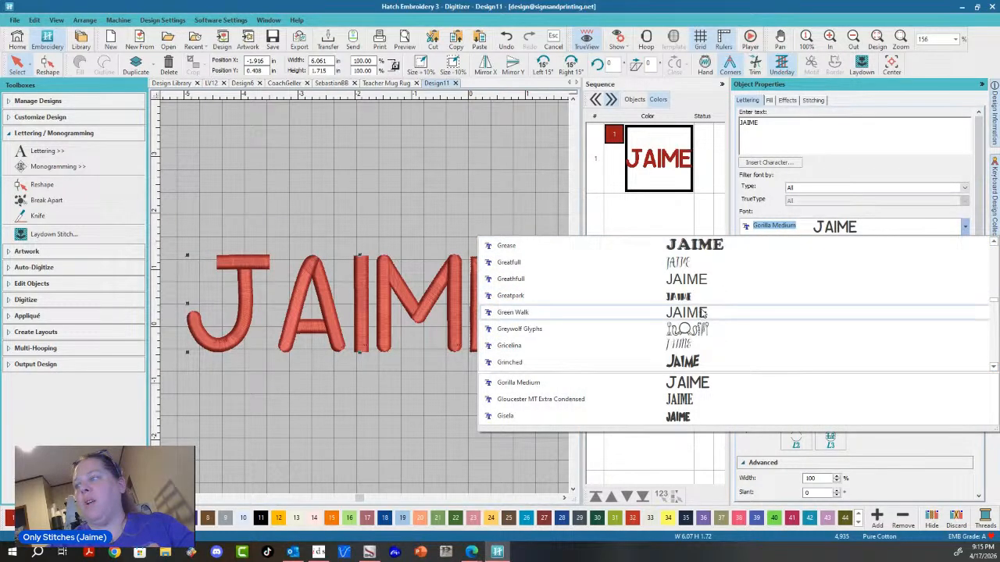
pyautogui.click(703, 329)
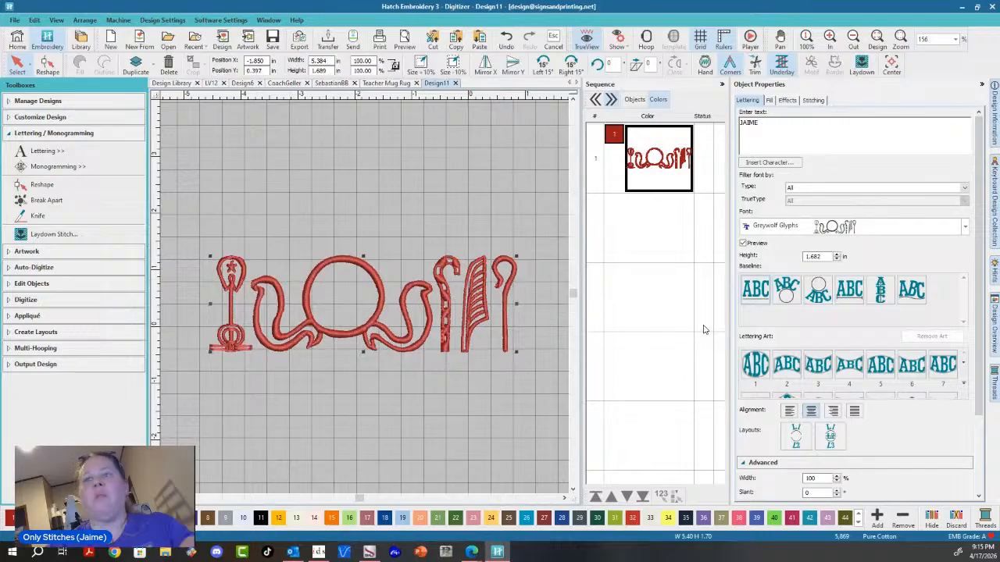
pyautogui.scroll(4, 246, 352)
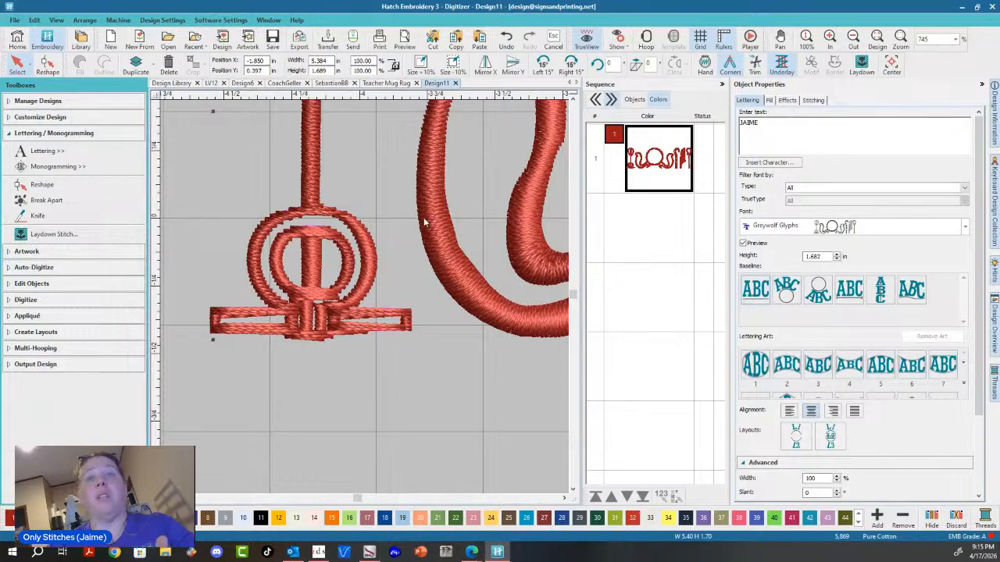
pyautogui.scroll(-5, 424, 218)
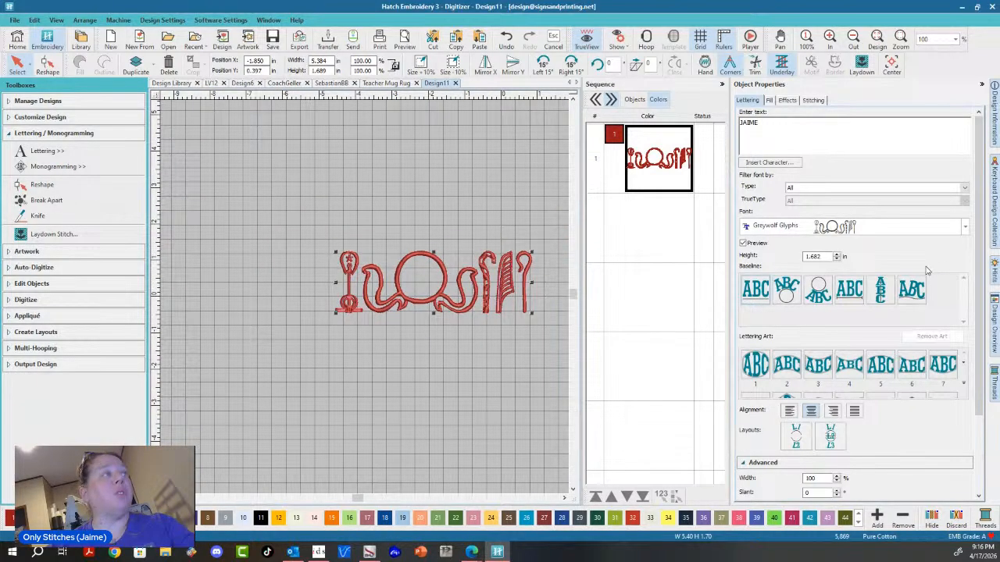
# - Change the name lettering's font to Heroes Legend Hollow and inspect the outlined letters
pyautogui.click(964, 227)
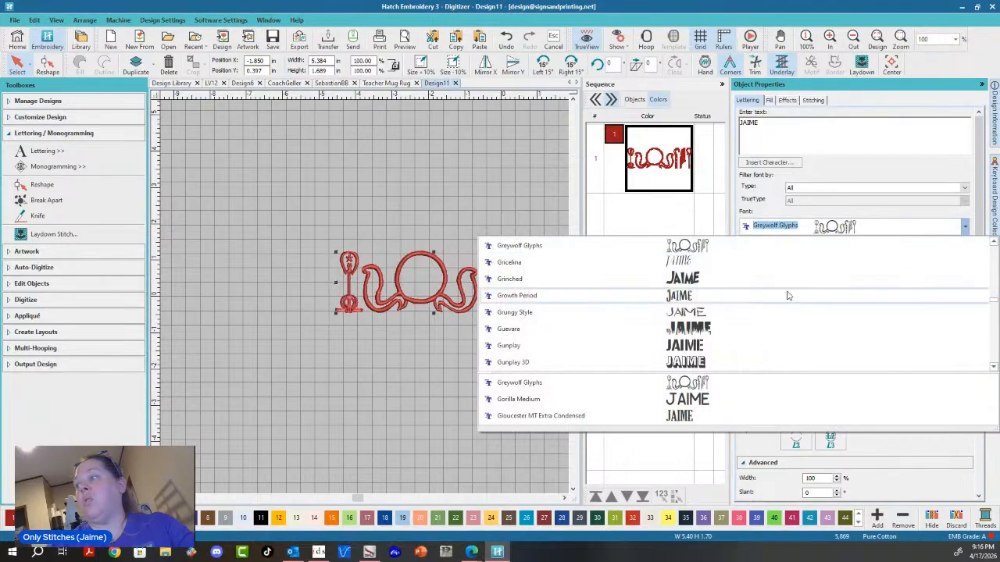
pyautogui.scroll(-2, 695, 301)
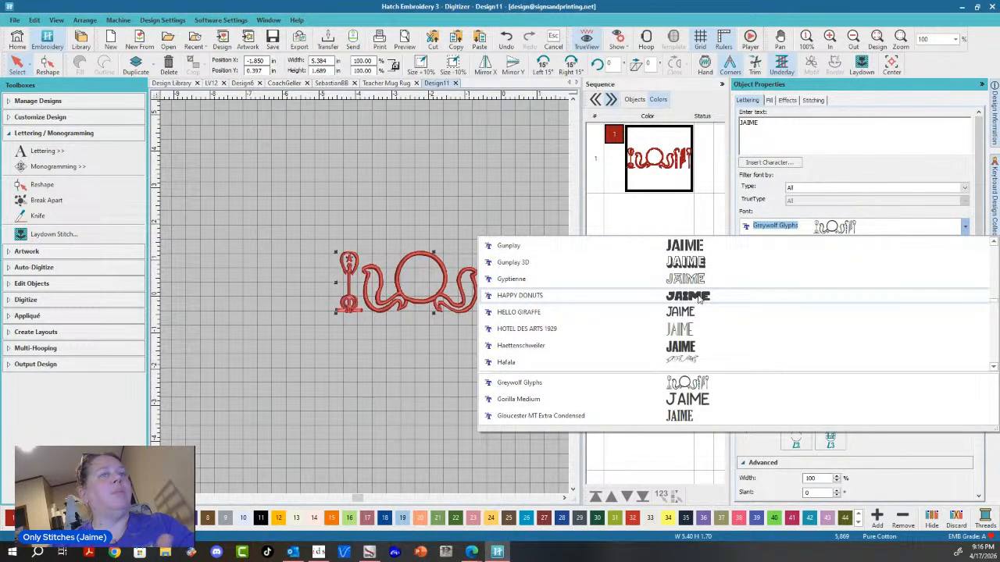
pyautogui.scroll(-3, 699, 301)
pyautogui.scroll(-3, 700, 298)
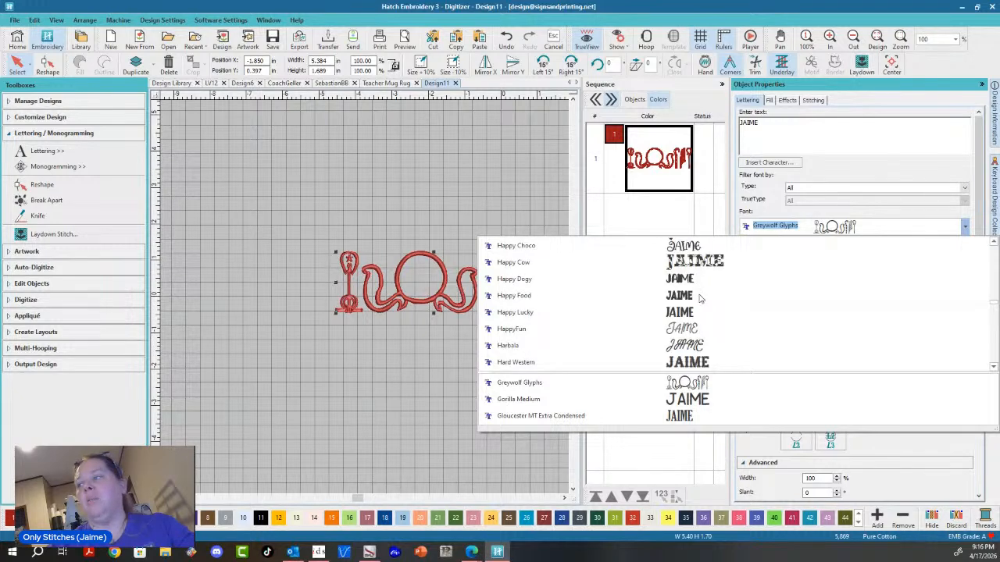
pyautogui.scroll(-3, 699, 298)
pyautogui.scroll(-3, 700, 298)
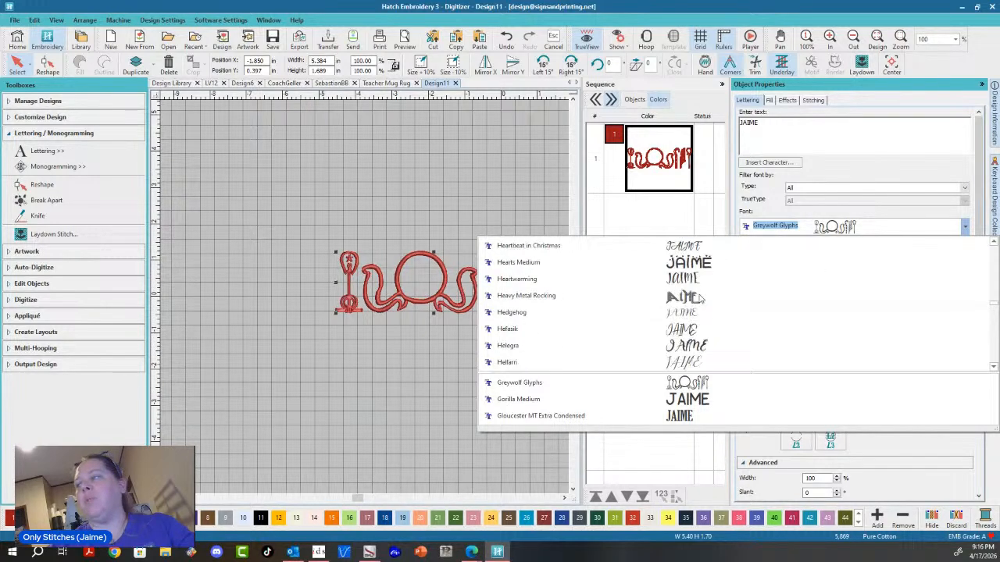
pyautogui.scroll(-3, 700, 298)
pyautogui.scroll(-3, 700, 298)
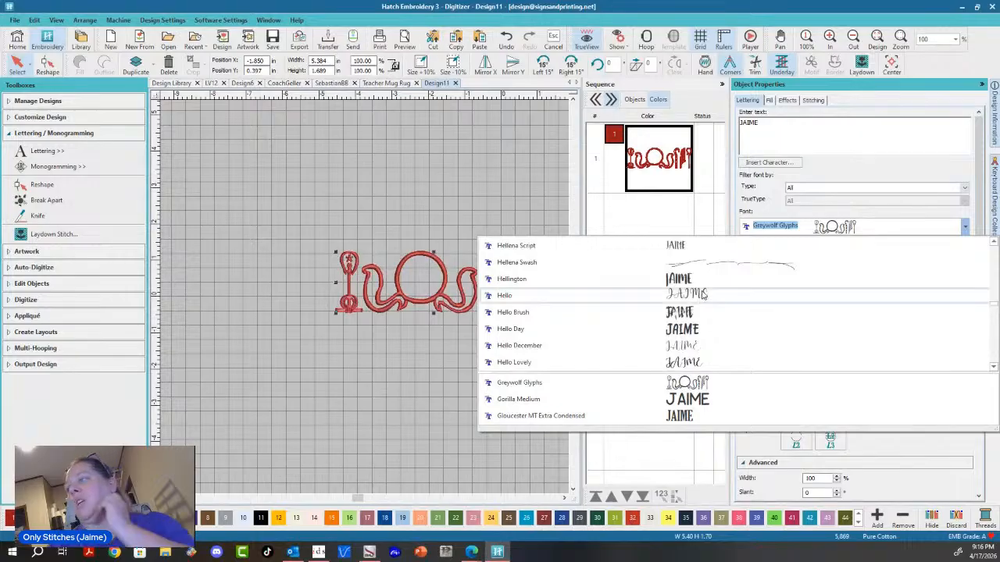
pyautogui.scroll(-3, 707, 296)
pyautogui.scroll(-3, 722, 288)
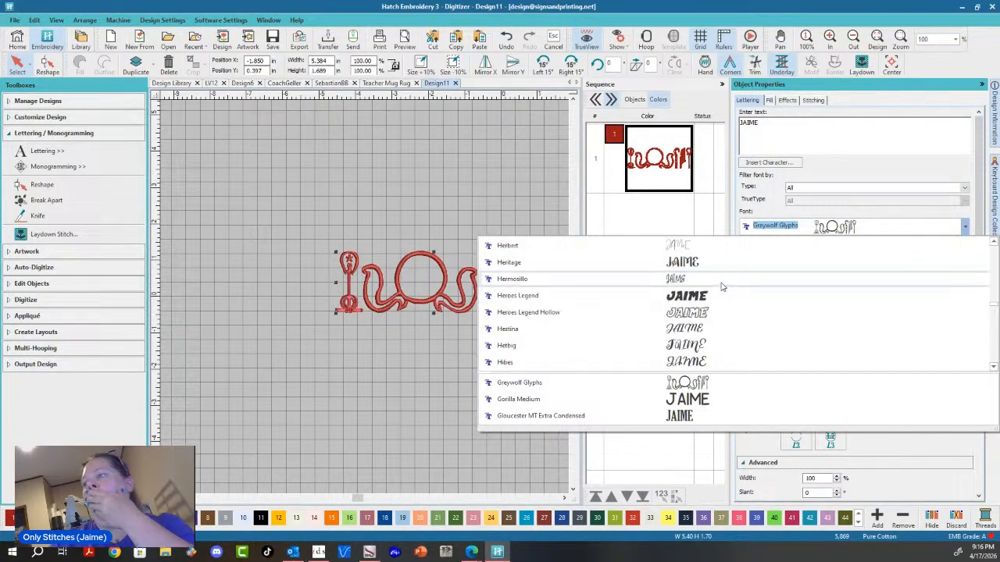
pyautogui.click(726, 312)
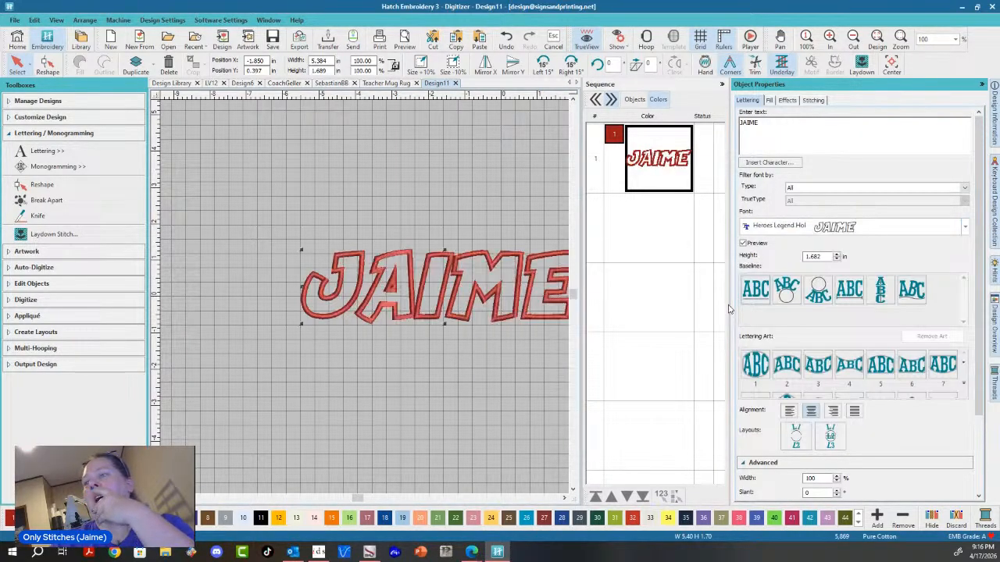
pyautogui.scroll(-1, 367, 301)
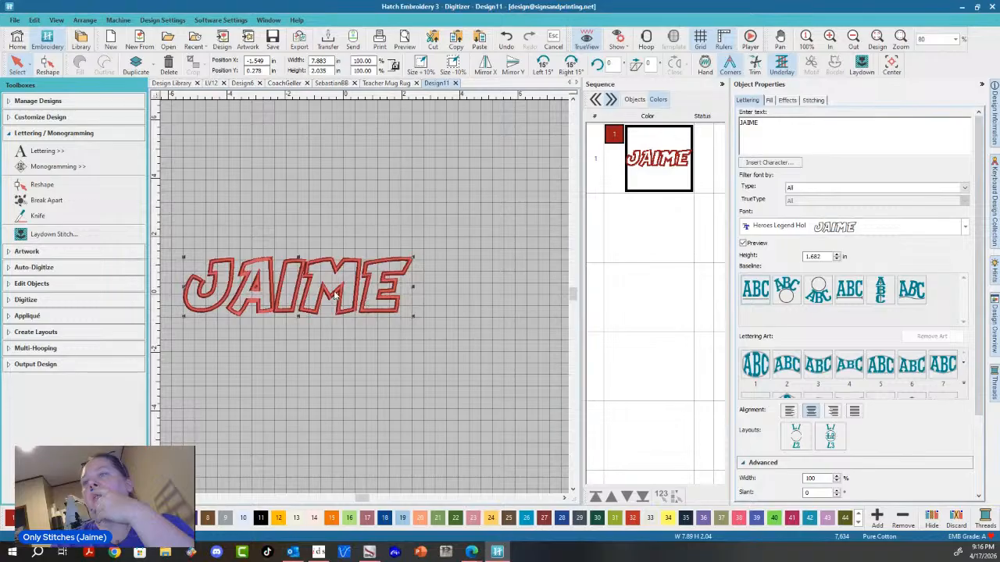
pyautogui.scroll(2, 367, 301)
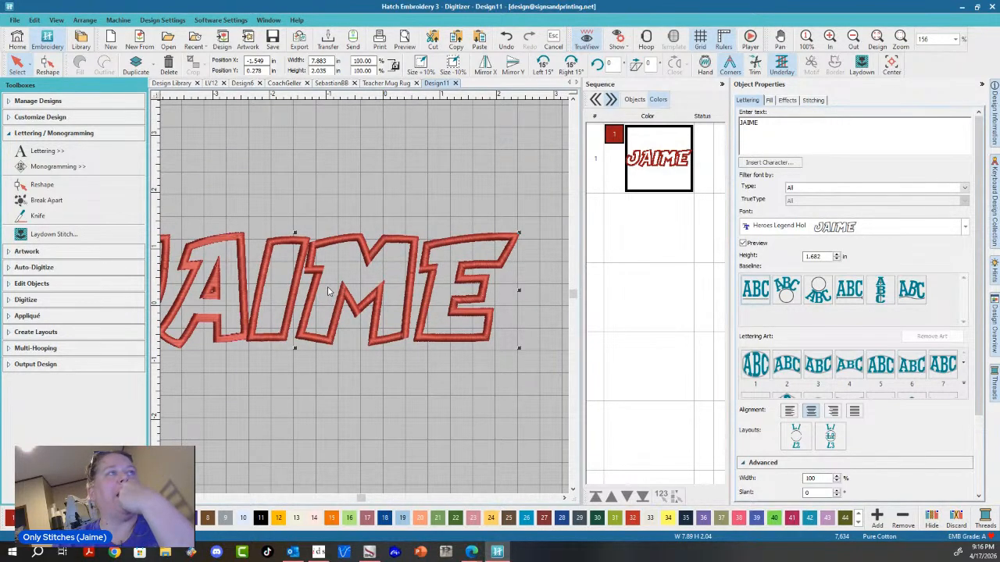
# - Stretch the name lettering vertically to an overall height of about 3.24 in while keeping its width
pyautogui.scroll(-1, 365, 302)
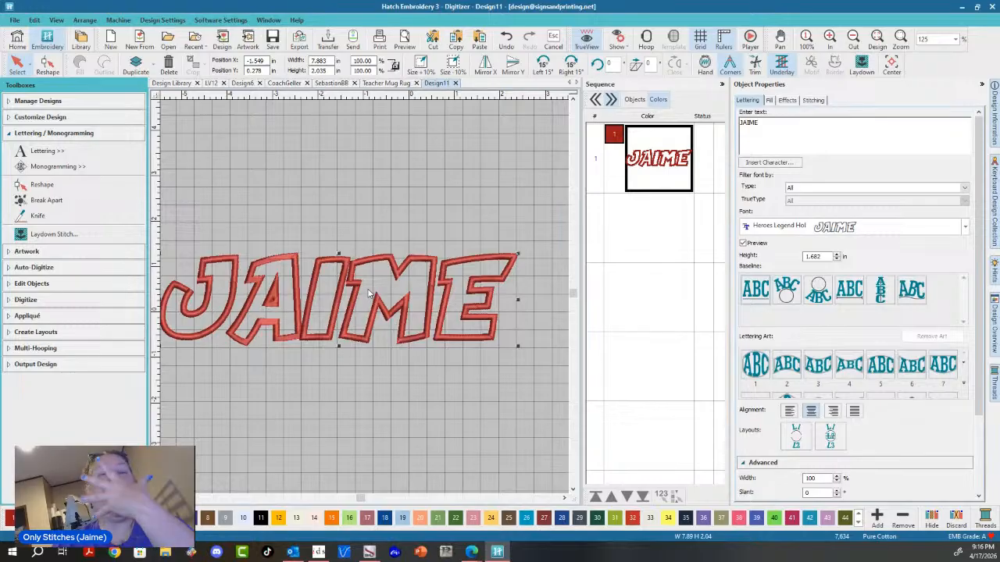
pyautogui.moveTo(339, 252); pyautogui.dragTo(339, 198)
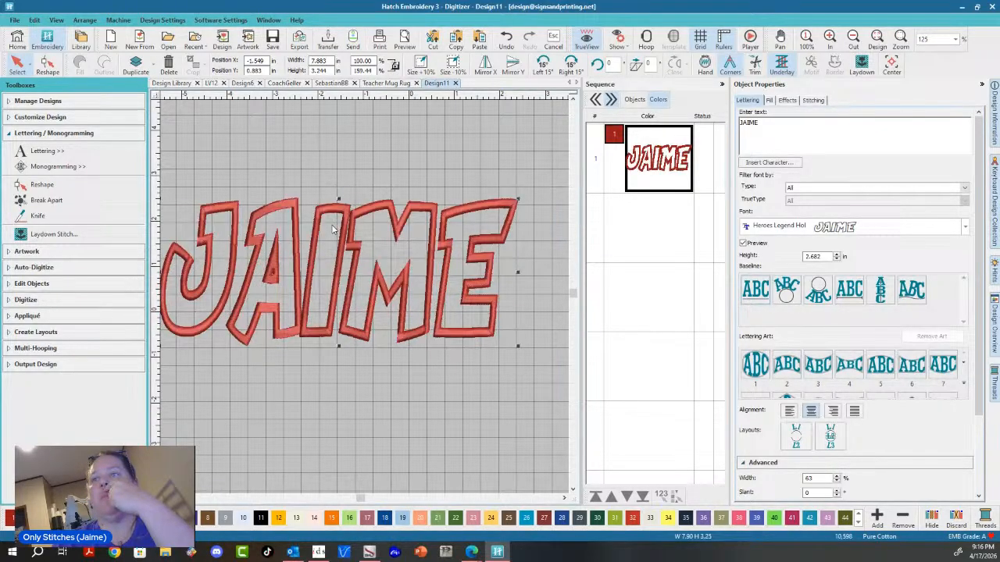
pyautogui.scroll(-2, 364, 298)
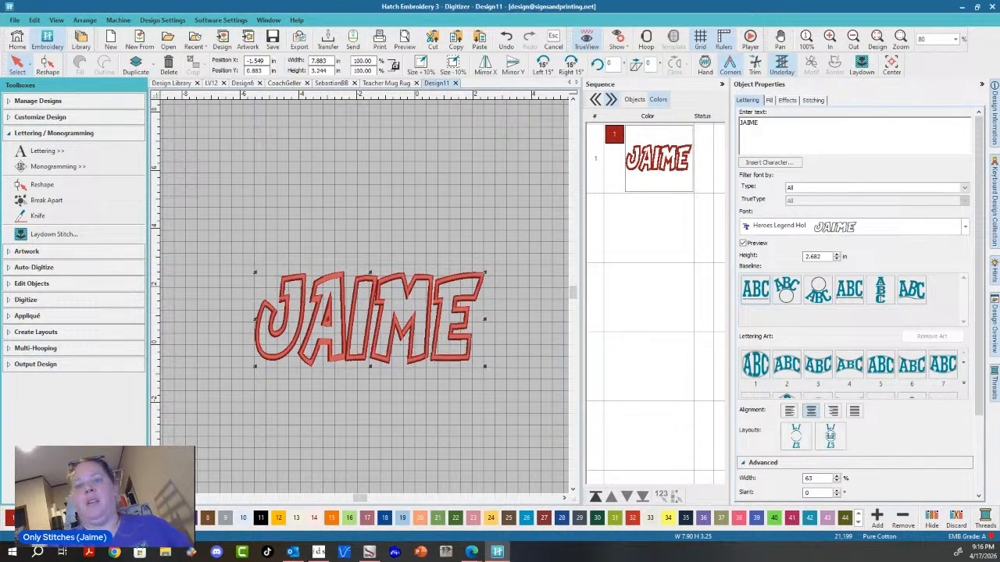
# - Duplicate the name lettering three times in place, with the copies in blue, red and yellow, and deselect everything
pyautogui.hotkey('ctrl', 'd')
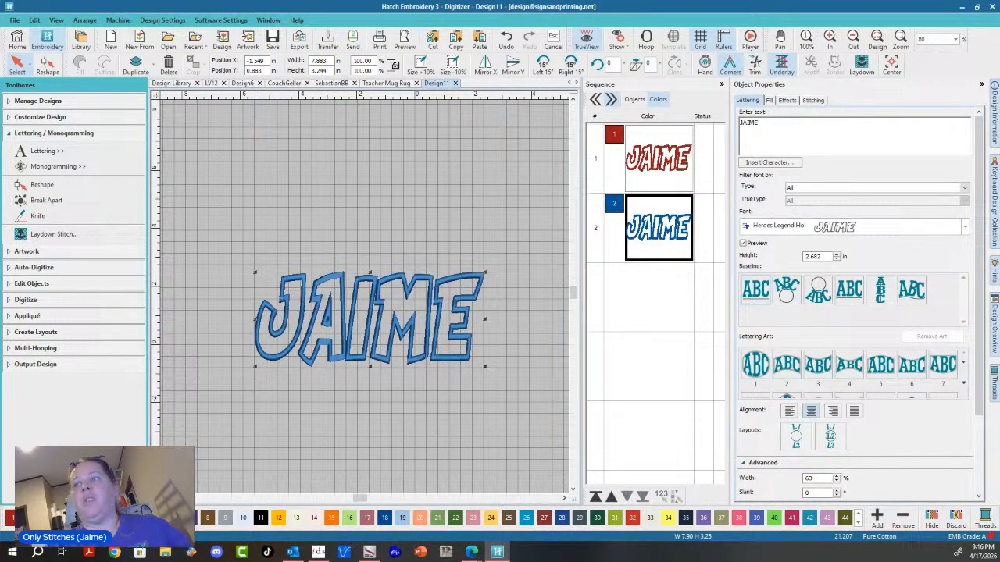
pyautogui.hotkey('ctrl', 'd')
pyautogui.click(383, 359)
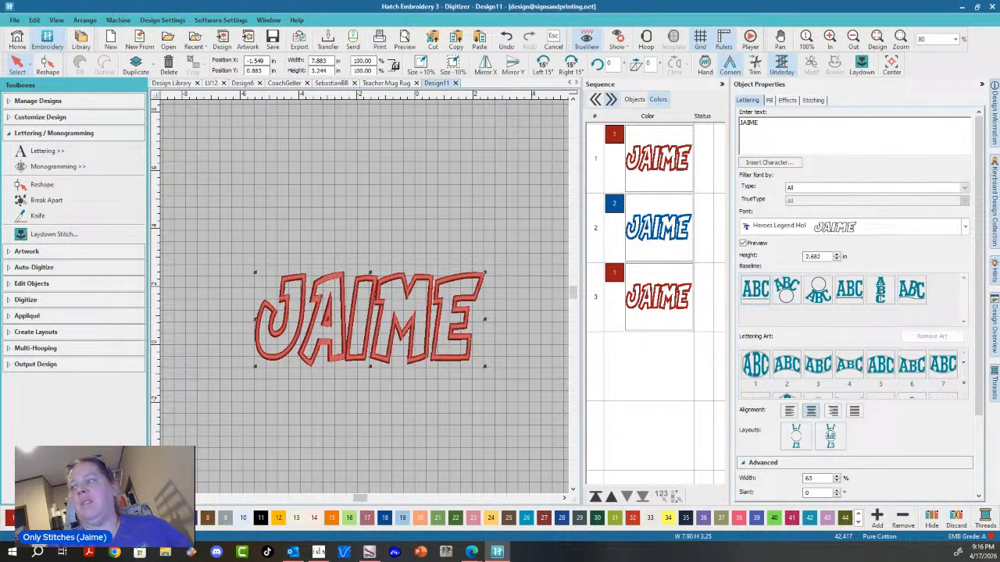
pyautogui.hotkey('ctrl', 'd')
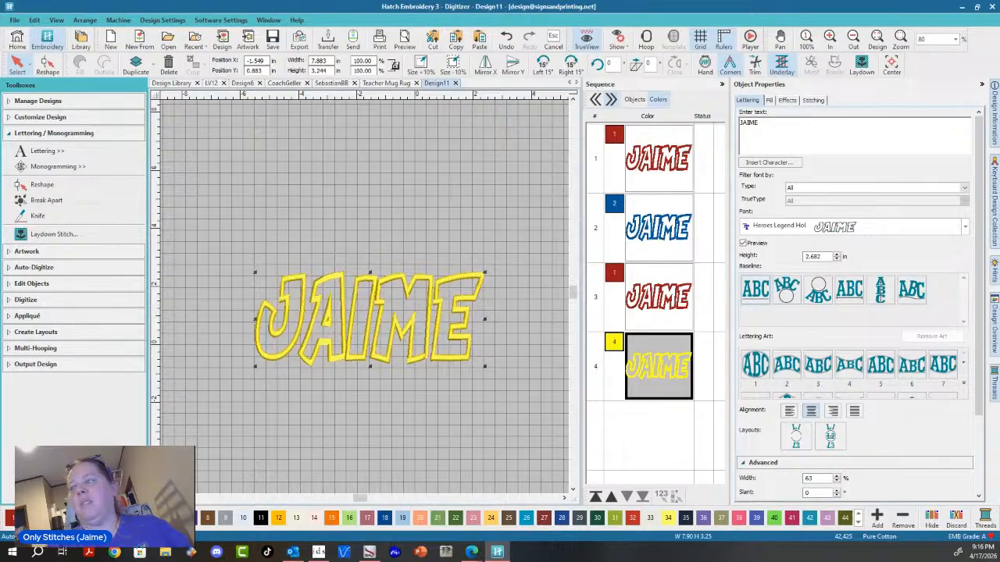
pyautogui.click(505, 416)
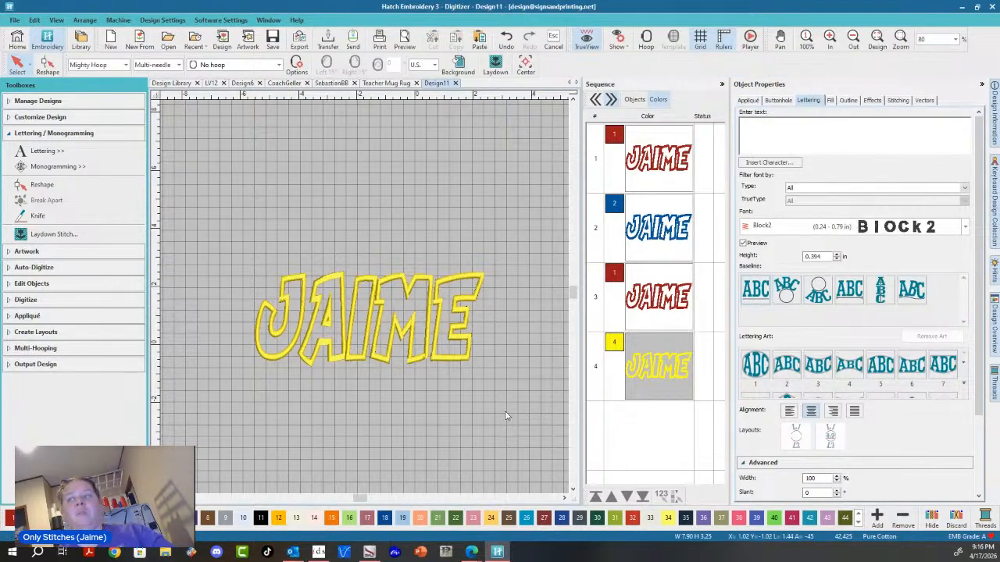
# - Examine the fill, effects and lettering properties of the first name object in the stitching sequence
pyautogui.click(664, 176)
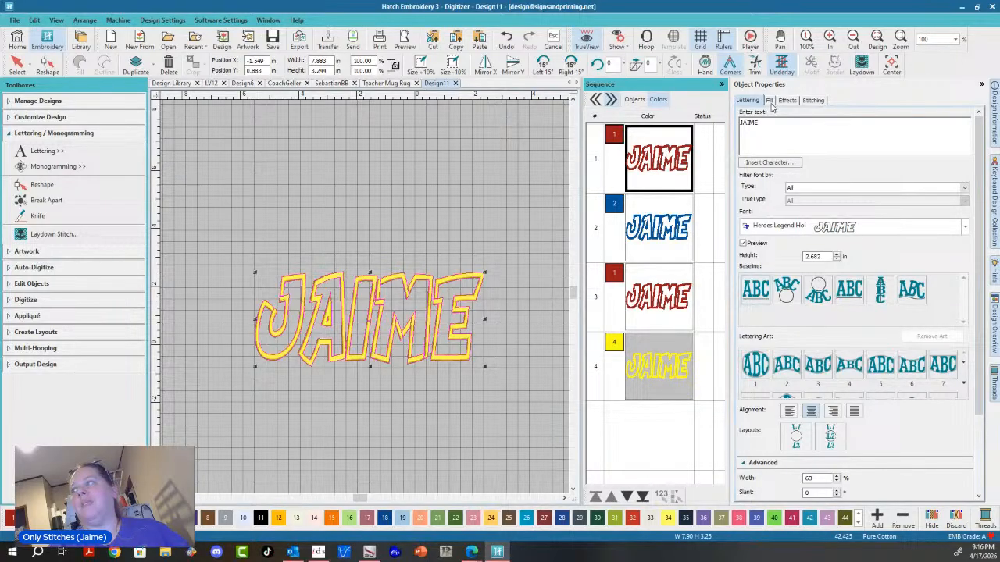
pyautogui.click(769, 102)
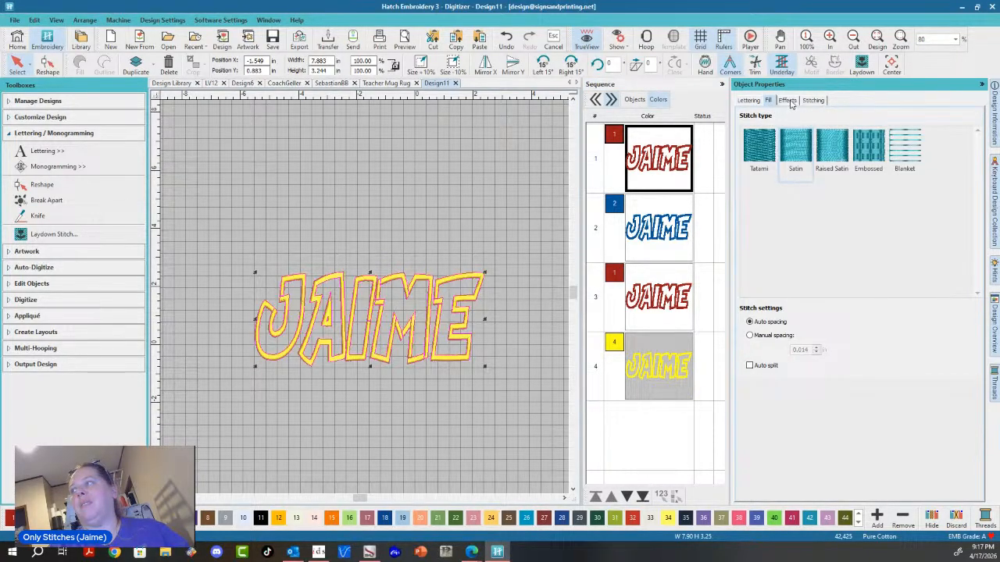
pyautogui.click(786, 102)
pyautogui.click(748, 102)
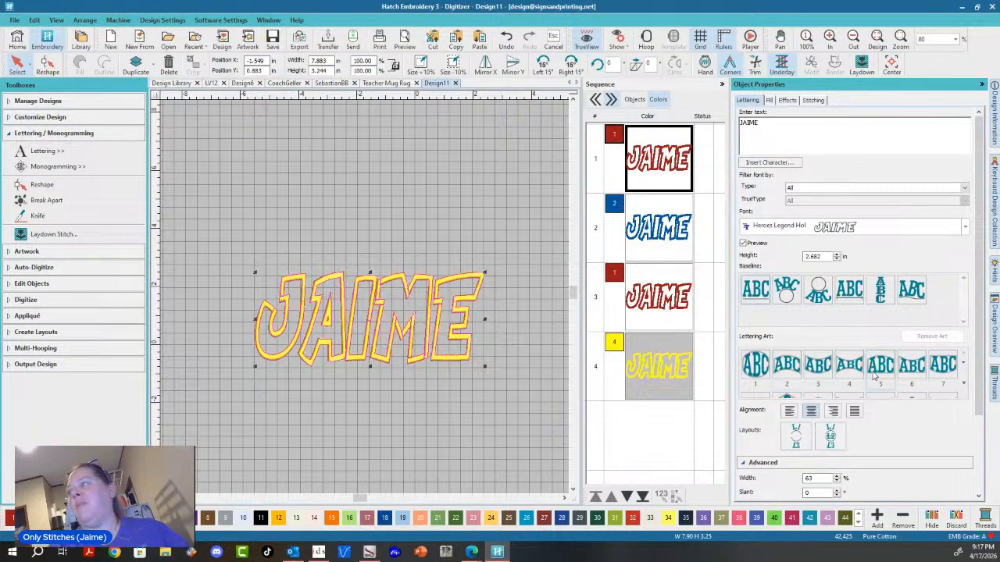
pyautogui.scroll(-5, 873, 381)
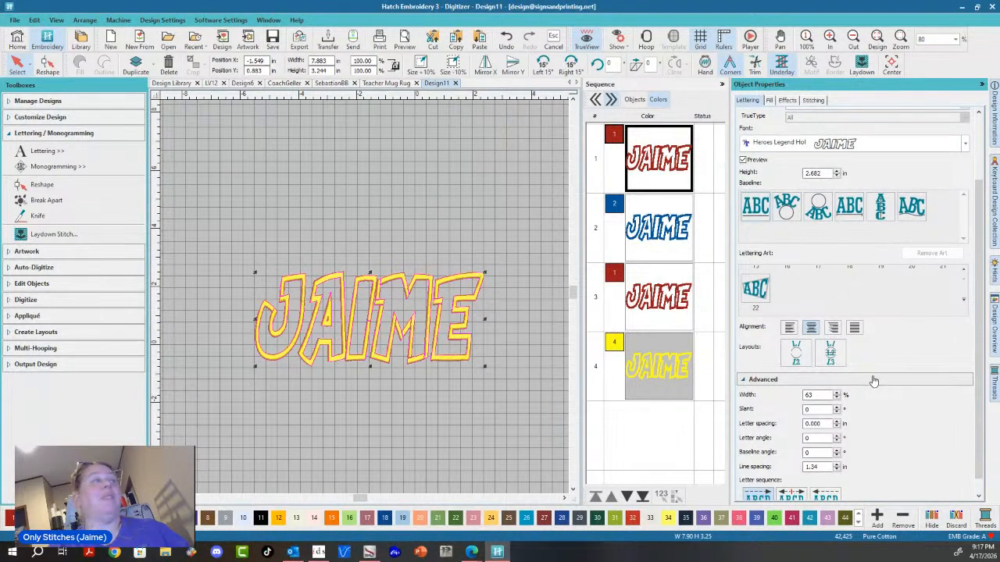
pyautogui.scroll(1, 873, 380)
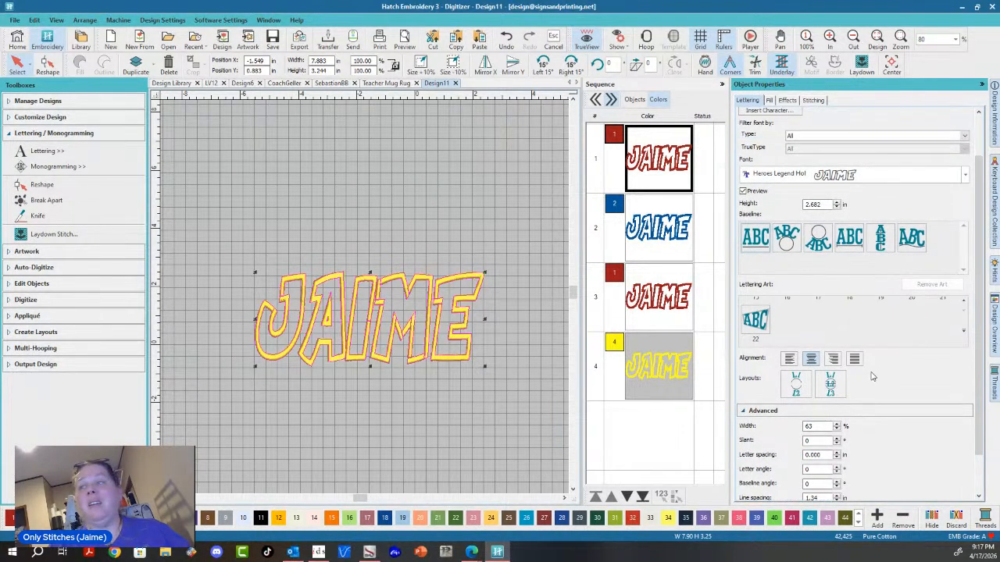
# - Undo the duplications so only the original name lettering is left, and inspect its first letters up close
pyautogui.click(689, 378)
pyautogui.hotkey('ctrl', 'z')
pyautogui.hotkey('ctrl', 'z')
pyautogui.hotkey('ctrl', 'z')
pyautogui.hotkey('ctrl', 'z')
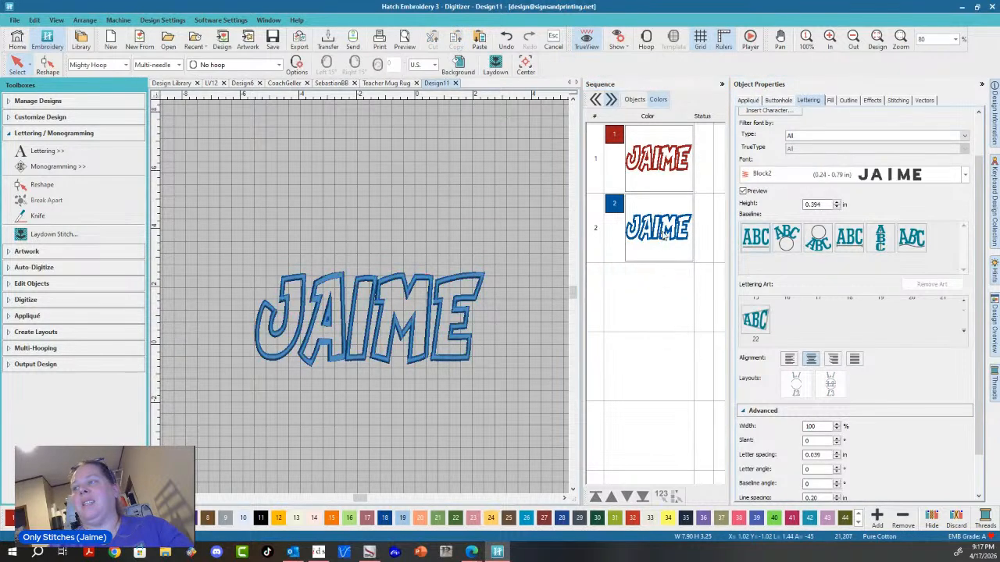
pyautogui.click(210, 337)
pyautogui.scroll(5, 266, 351)
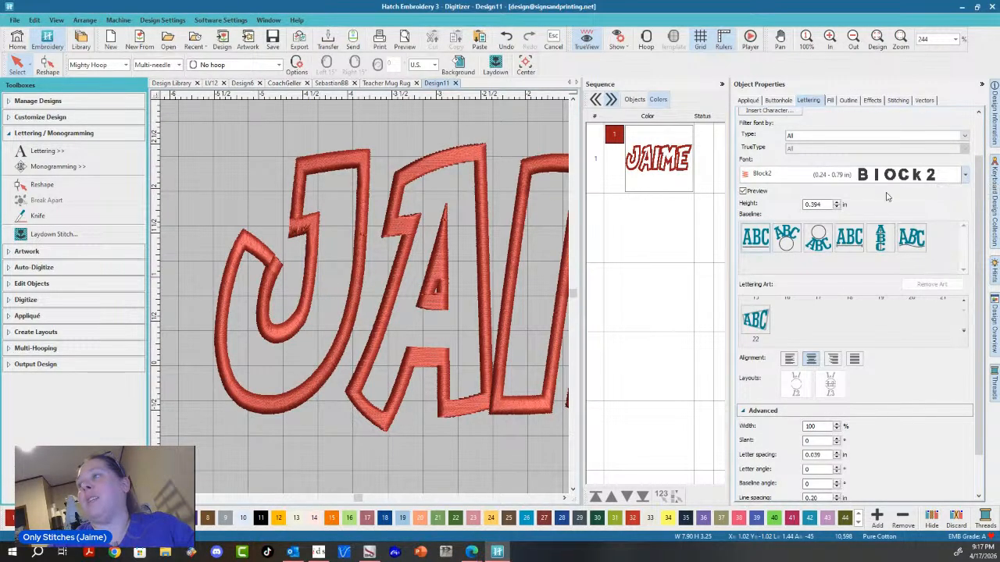
# - Change the name lettering's font to Honey Beezy bee left and inspect the whole name
pyautogui.click(504, 266)
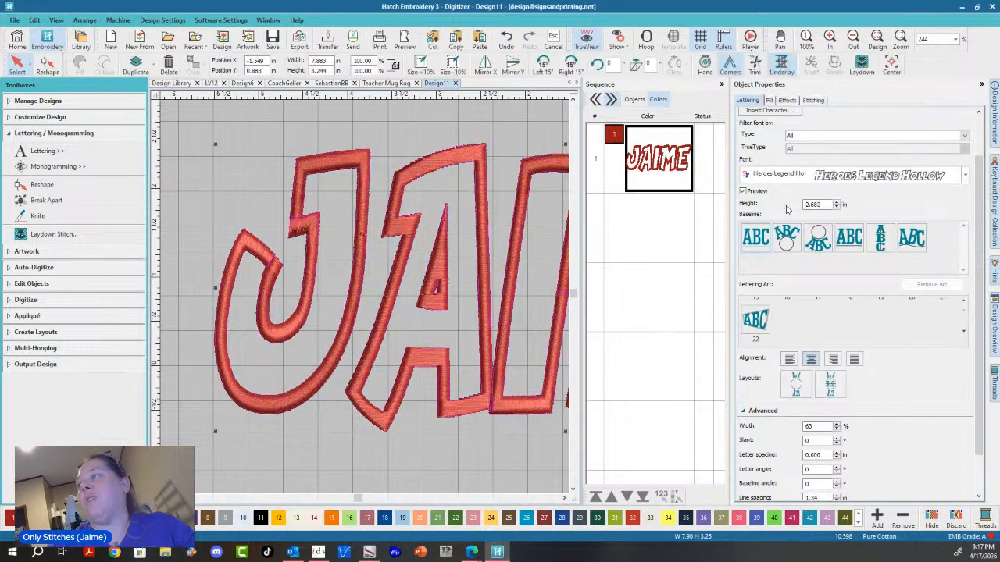
pyautogui.click(964, 175)
pyautogui.scroll(-5, 702, 249)
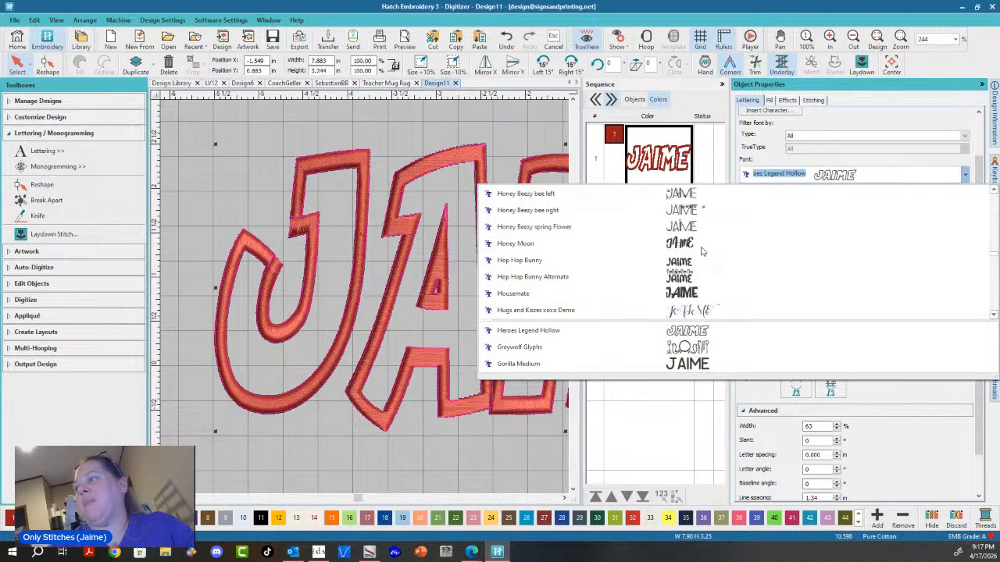
pyautogui.click(681, 192)
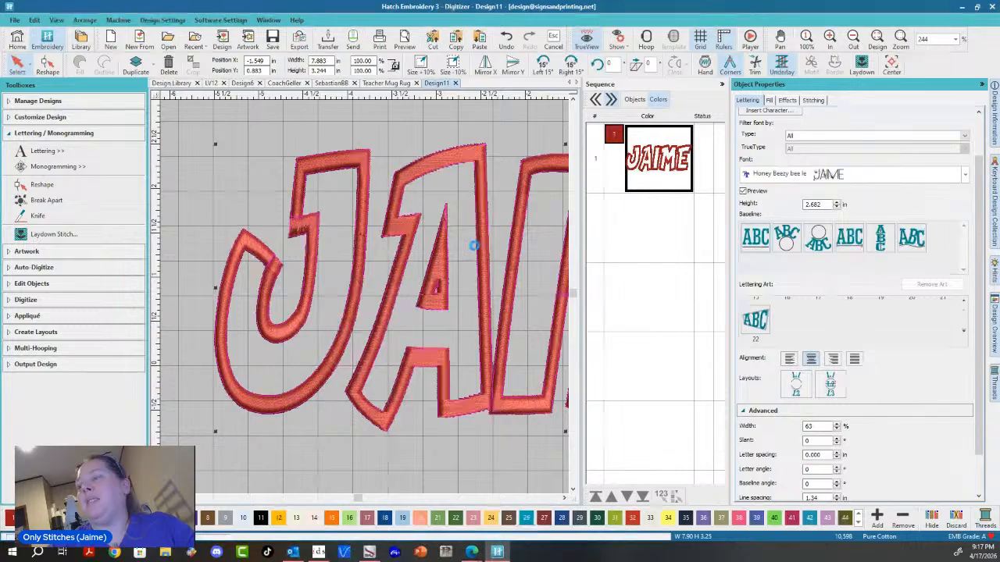
pyautogui.scroll(-2, 501, 255)
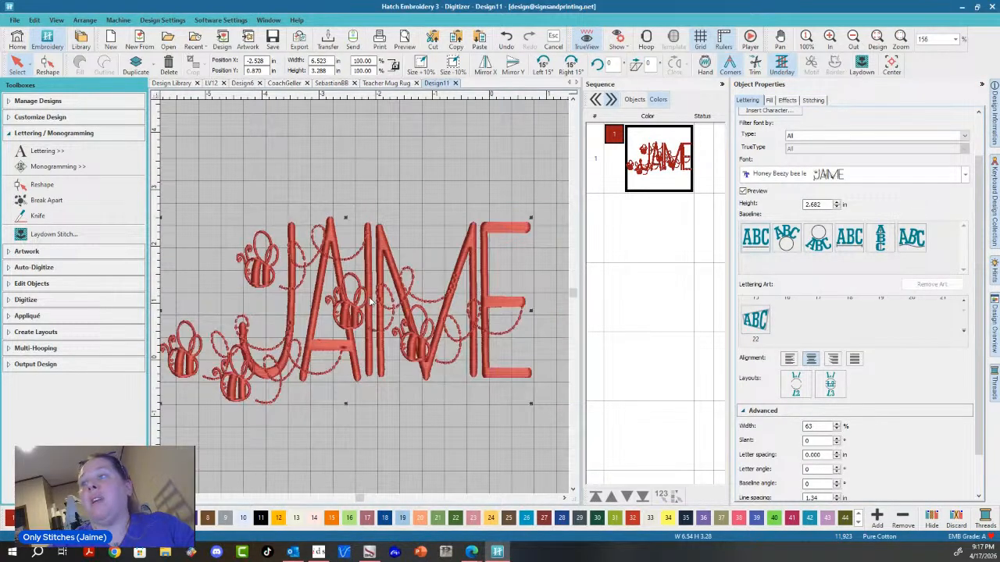
pyautogui.scroll(-3, 370, 299)
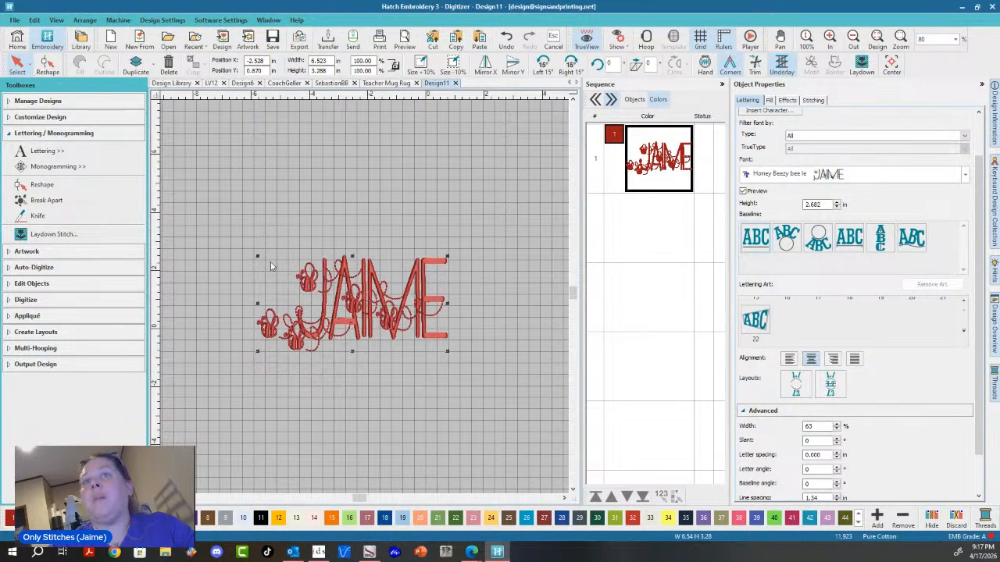
pyautogui.moveTo(201, 245); pyautogui.dragTo(488, 387)
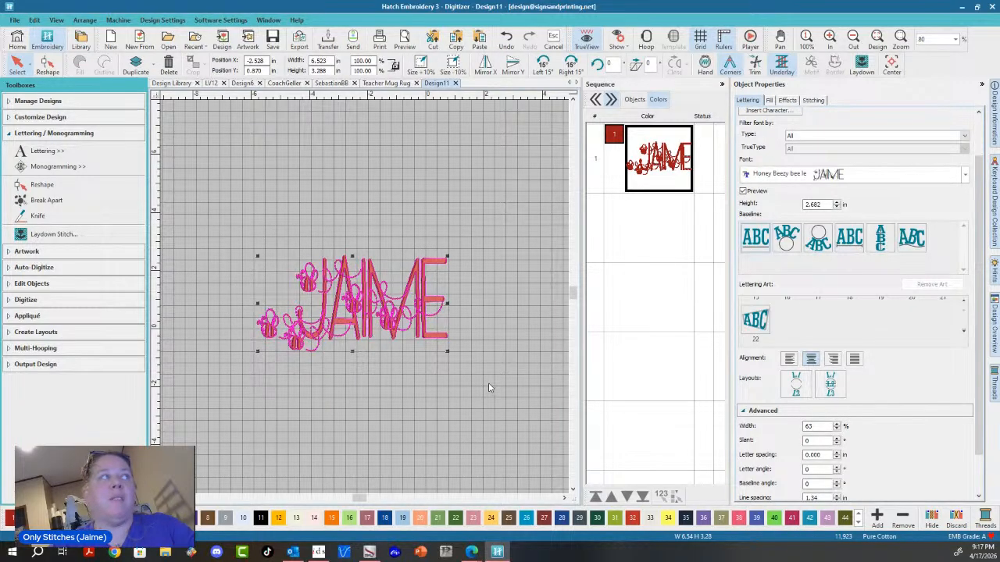
# - Change the name lettering's font to Ink Free and inspect how the letters stitch
pyautogui.click(965, 174)
pyautogui.scroll(-5, 756, 277)
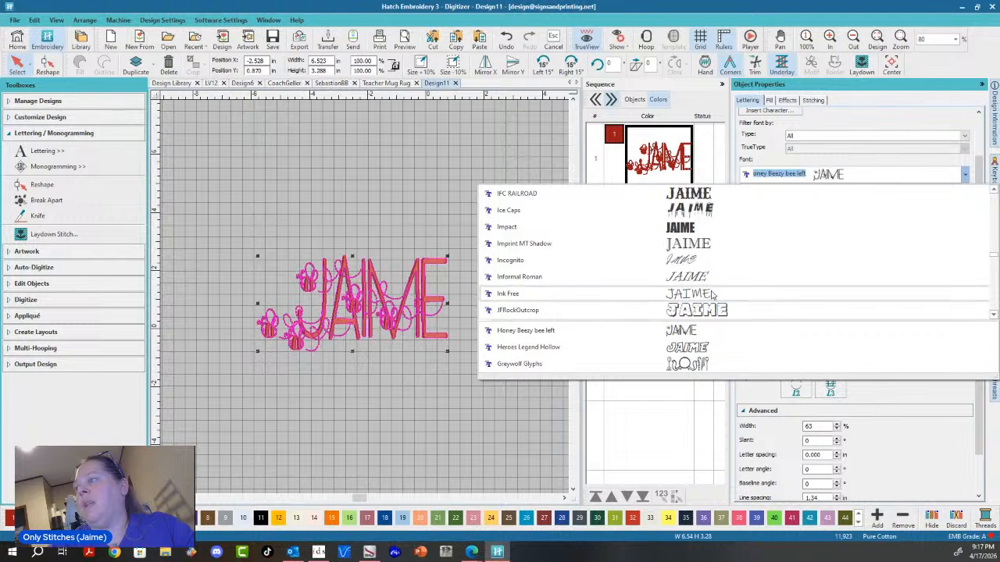
pyautogui.click(712, 294)
pyautogui.scroll(3, 367, 297)
pyautogui.scroll(-5, 365, 301)
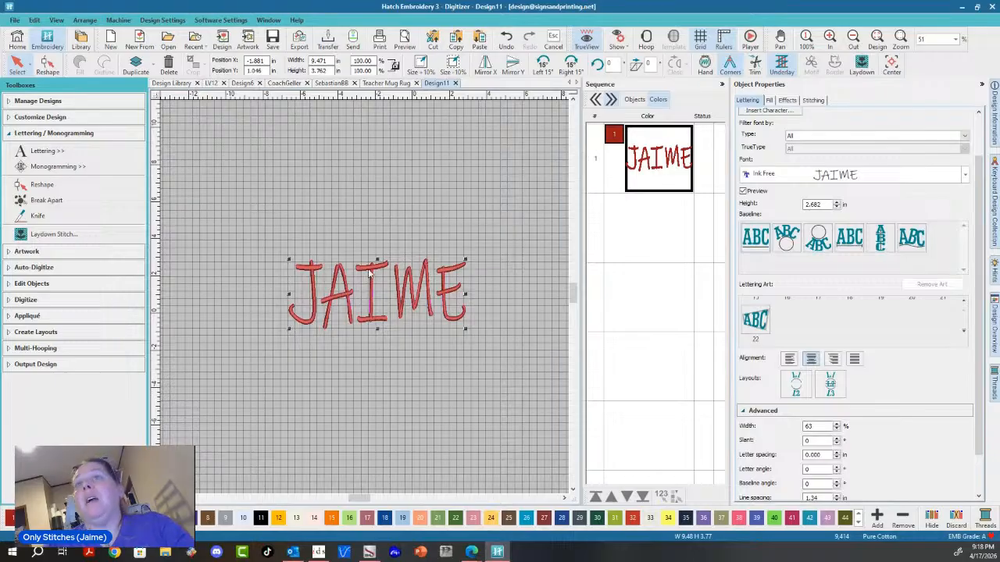
# - Change the name lettering's font to the script font Jelita and inspect its stitching
pyautogui.doubleClick(966, 175)
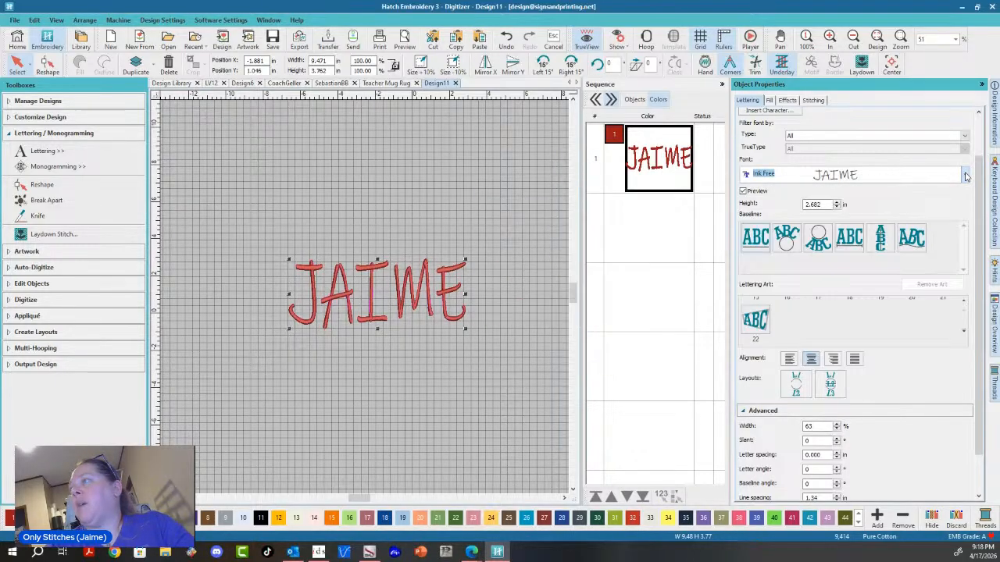
pyautogui.click(967, 177)
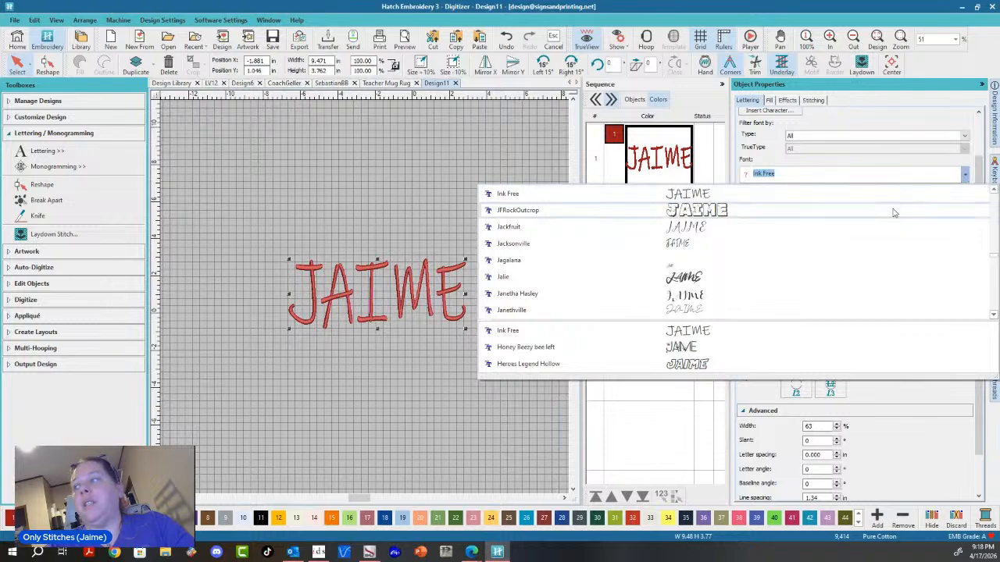
pyautogui.scroll(-2, 697, 258)
pyautogui.scroll(-1, 774, 267)
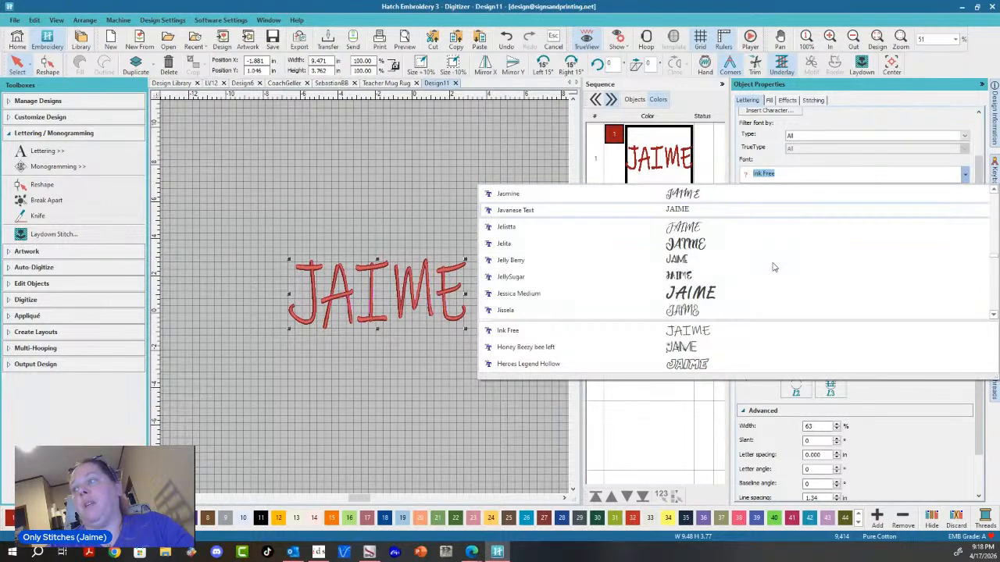
pyautogui.click(694, 243)
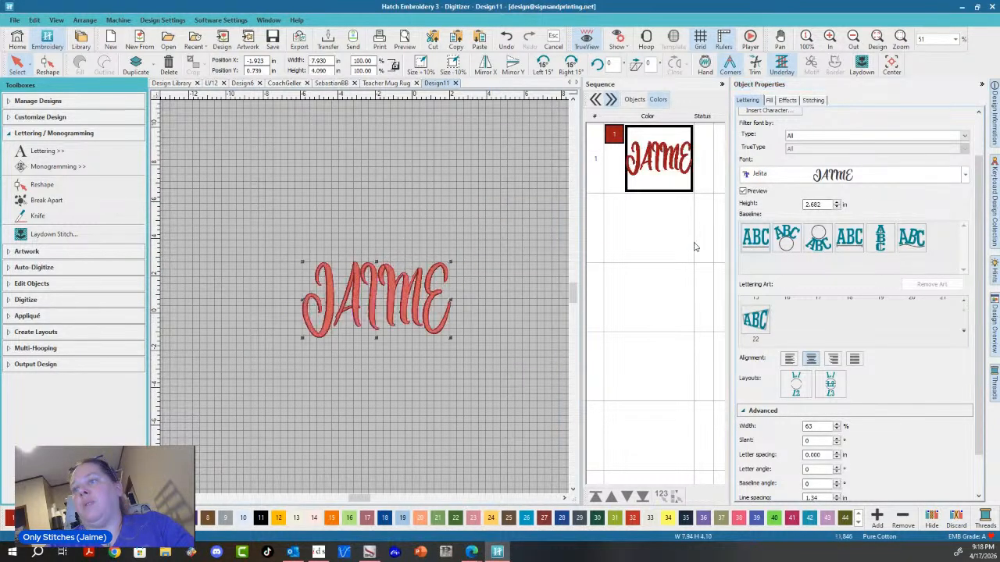
pyautogui.scroll(2, 364, 300)
pyautogui.scroll(-2, 367, 300)
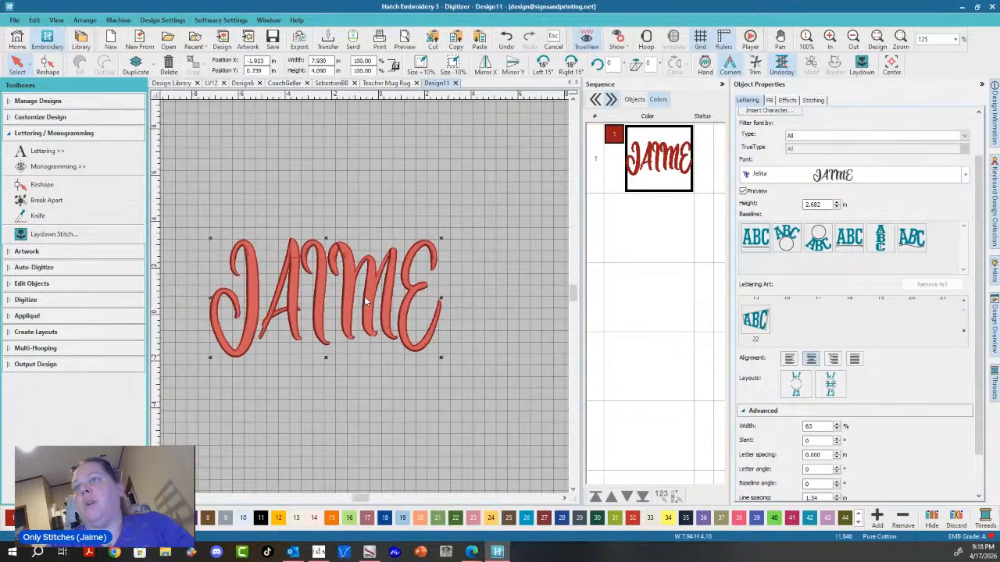
# - Set the name lettering's overall width to 3.5 in without scaling its height, and undo the resize
pyautogui.doubleClick(318, 60)
pyautogui.write('3')
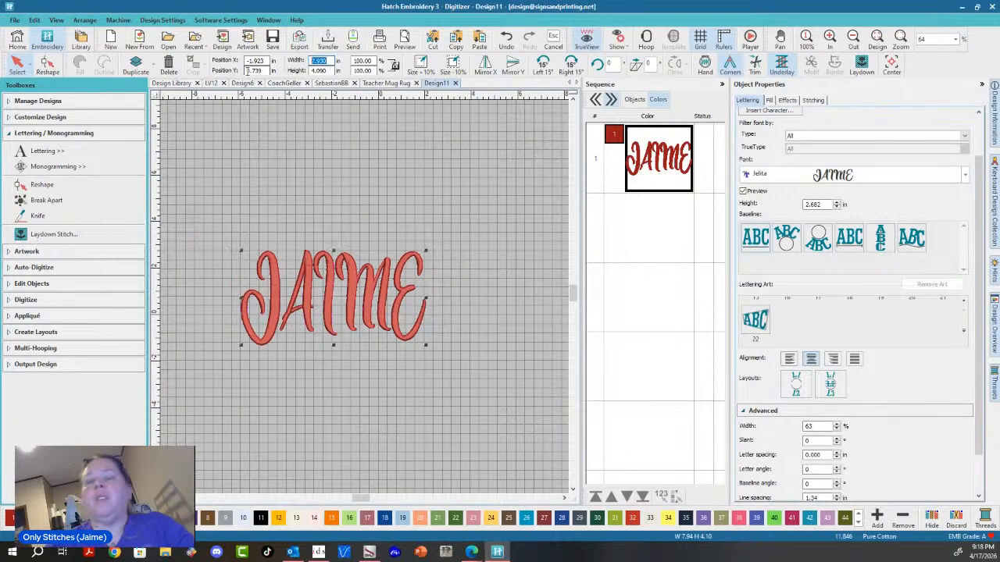
pyautogui.write('.5')
pyautogui.press('Return')
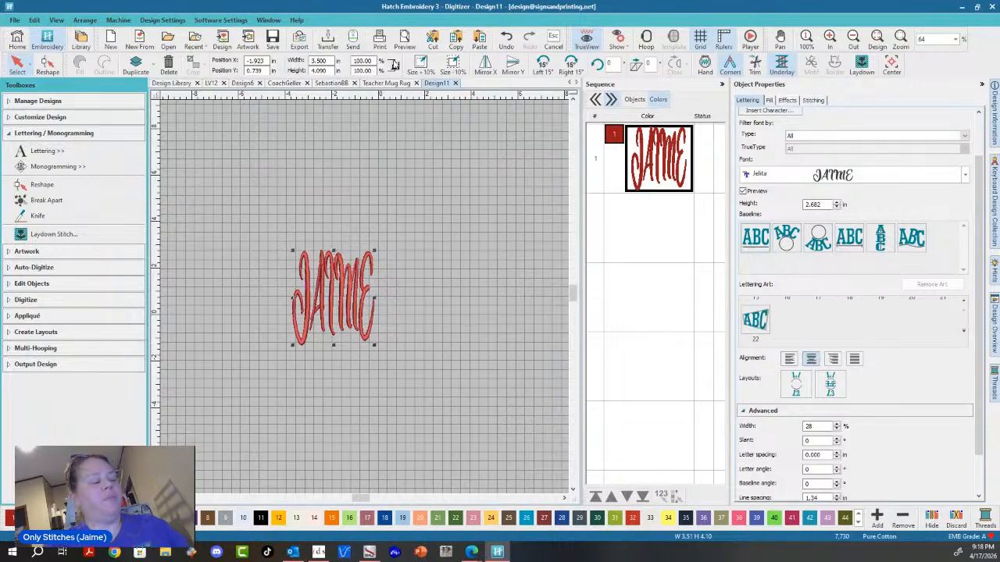
pyautogui.click(453, 181)
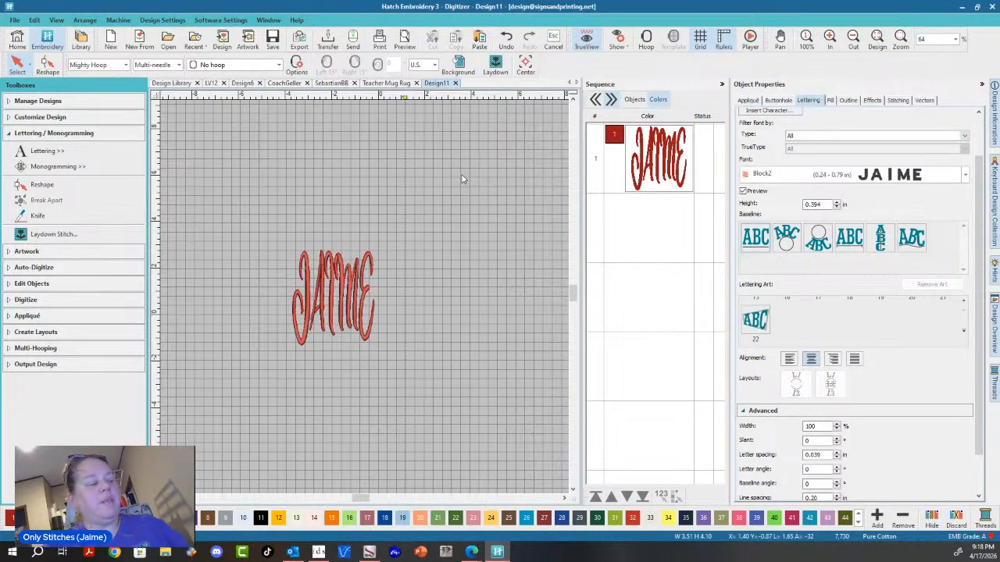
pyautogui.hotkey('ctrl', 'z')
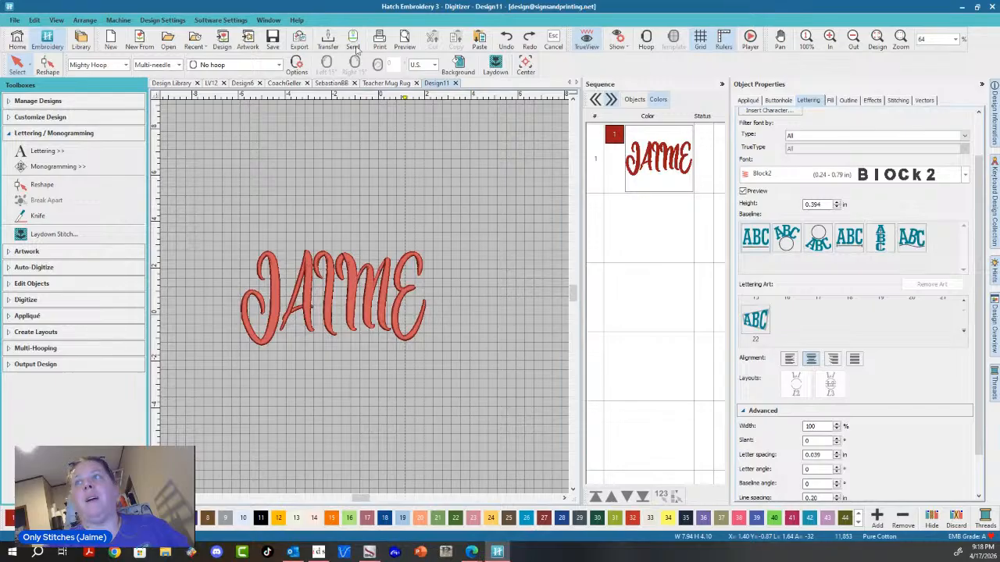
# - Resize the name lettering proportionally to an overall width of 3.5 in
pyautogui.click(408, 300)
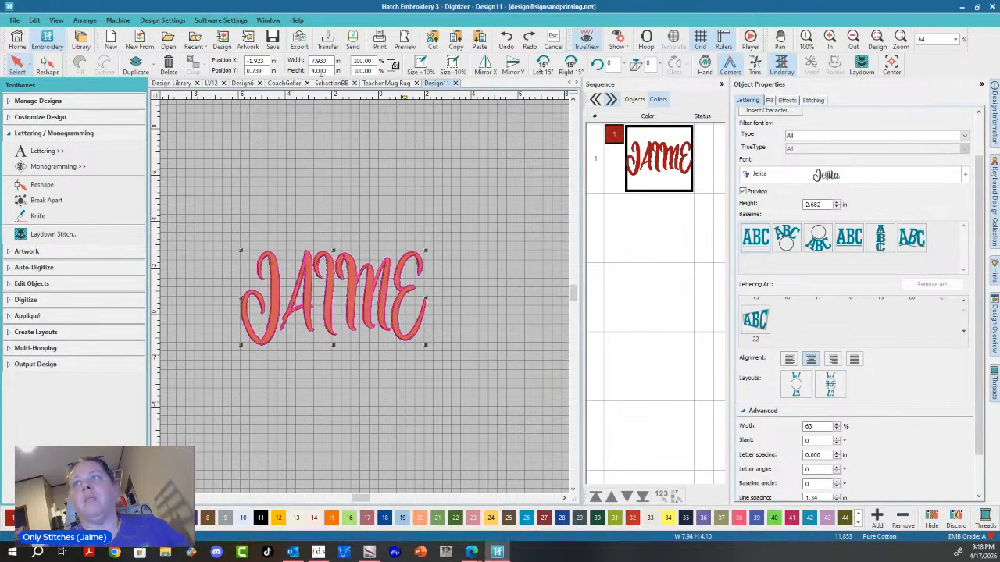
pyautogui.click(320, 61)
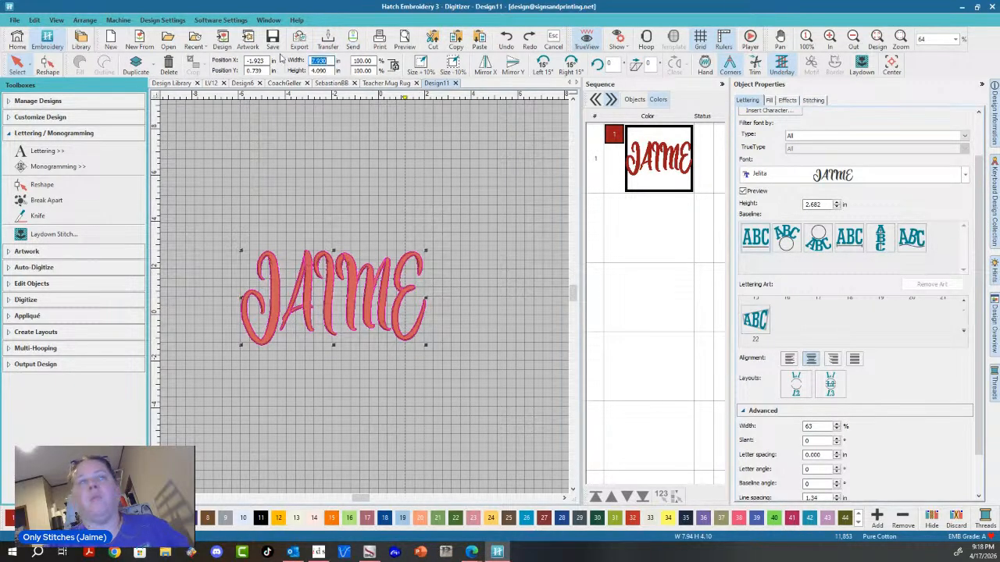
pyautogui.write('3')
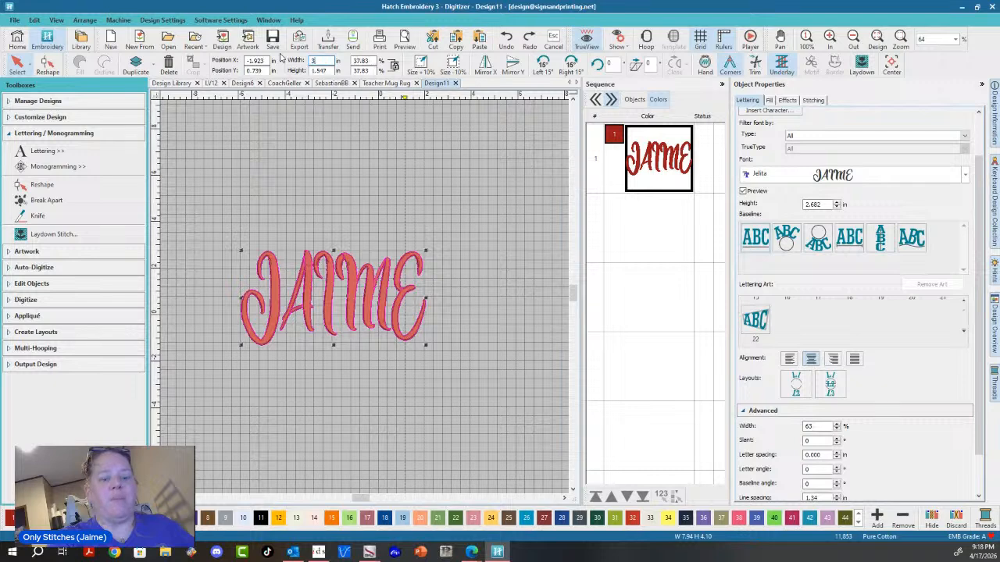
pyautogui.write('.5')
pyautogui.press('Return')
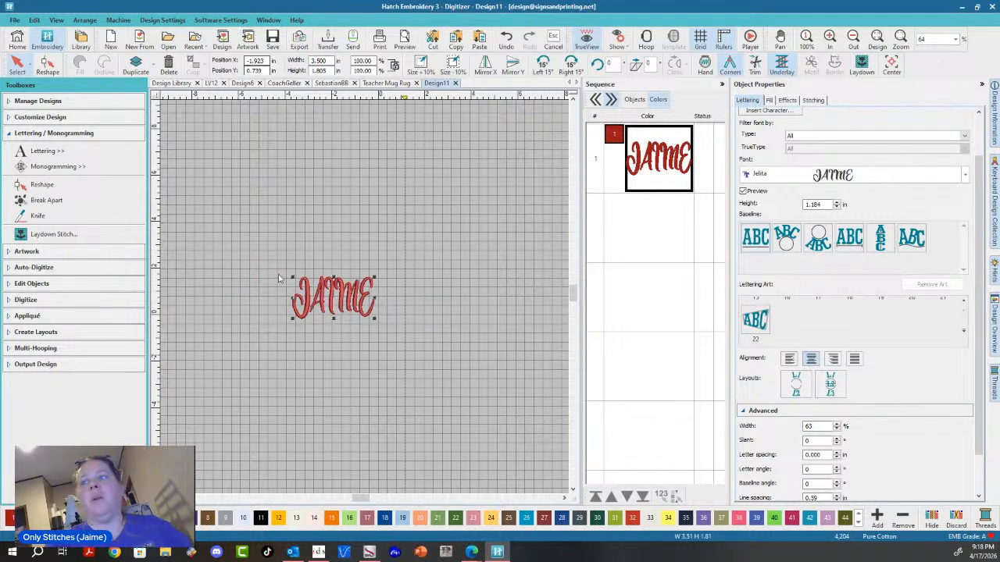
# - Try a laydown stitch with the default settings behind the name lettering, inspect its coverage, and delete it
pyautogui.scroll(5, 364, 301)
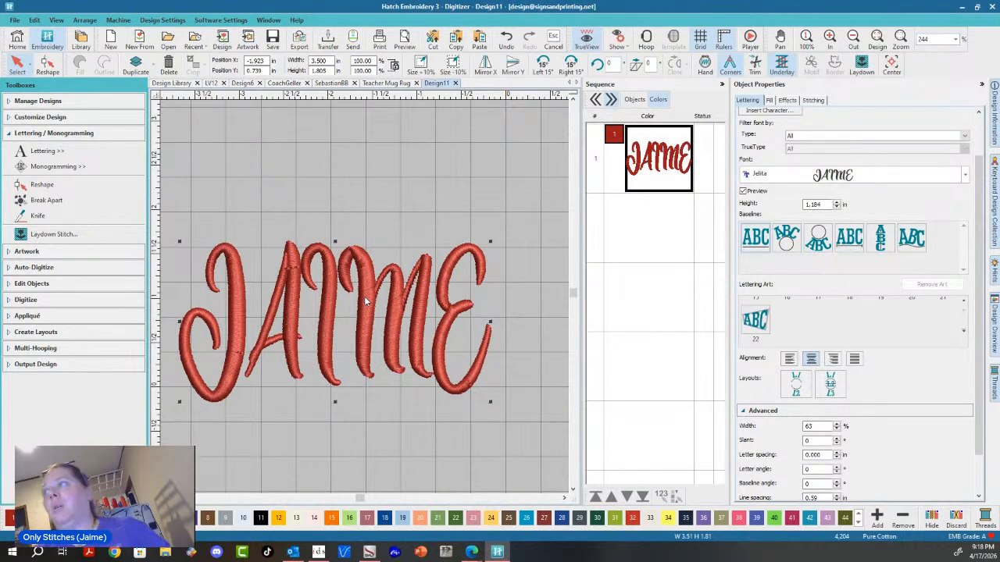
pyautogui.click(435, 151)
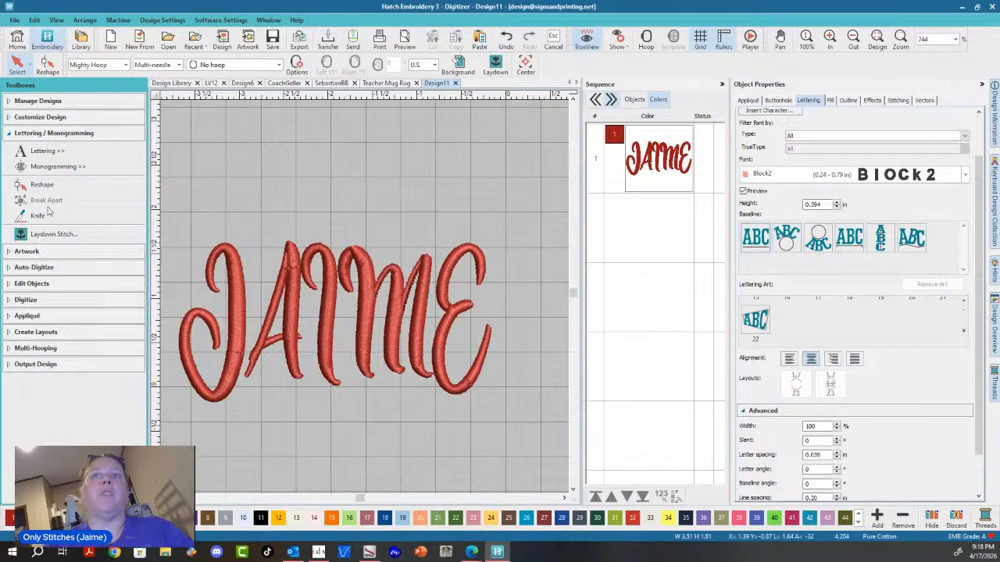
pyautogui.click(40, 236)
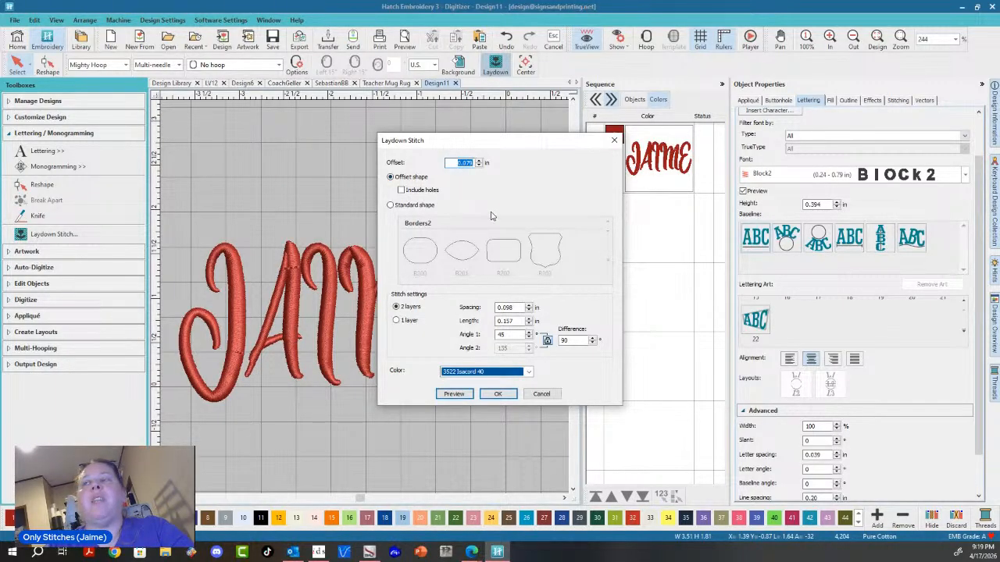
pyautogui.click(500, 394)
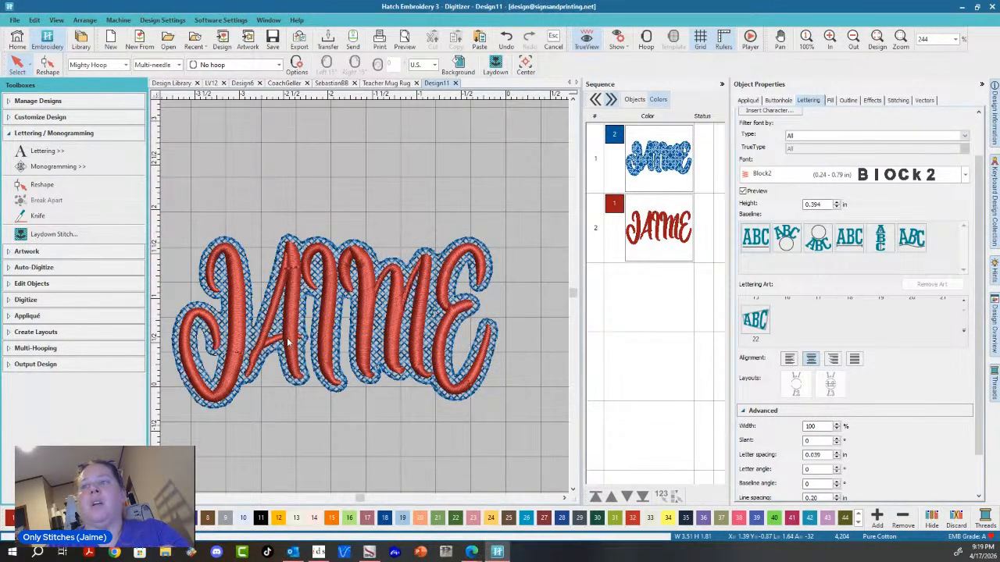
pyautogui.scroll(3, 367, 297)
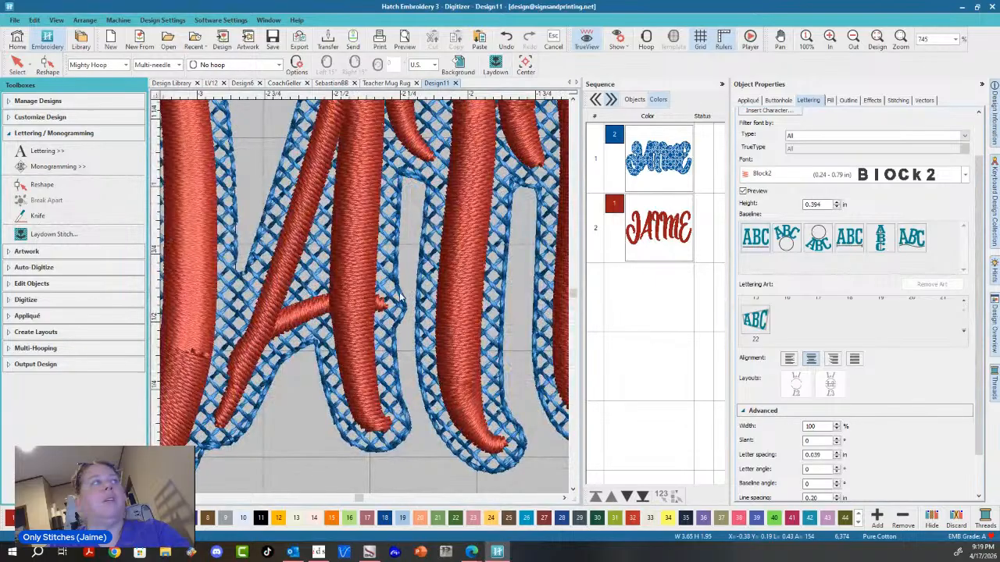
pyautogui.scroll(-4, 365, 300)
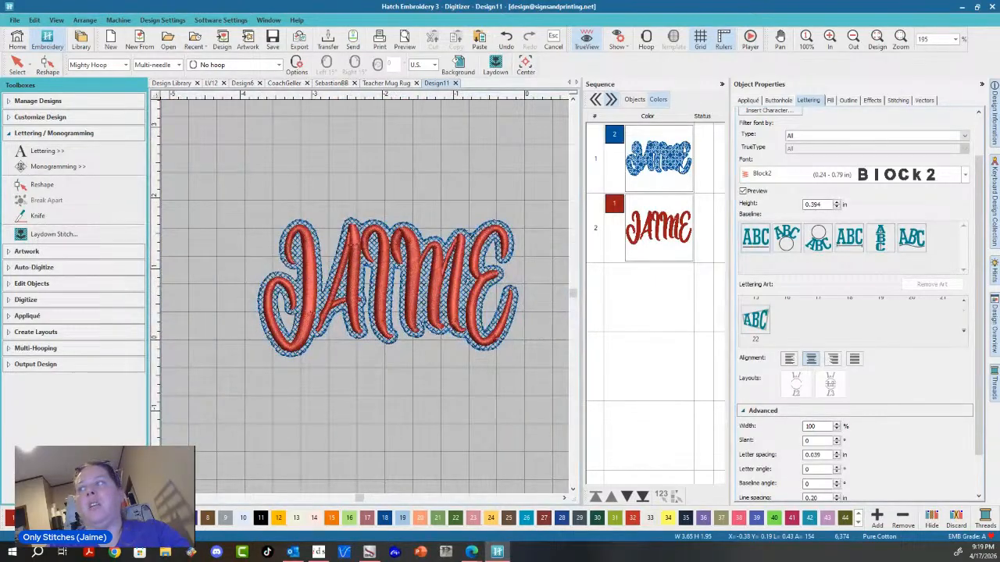
pyautogui.click(613, 176)
pyautogui.press('Delete')
# - Add a laydown stitch with a 0.1 in offset behind the name lettering and inspect the remaining gaps in its coverage
pyautogui.click(468, 286)
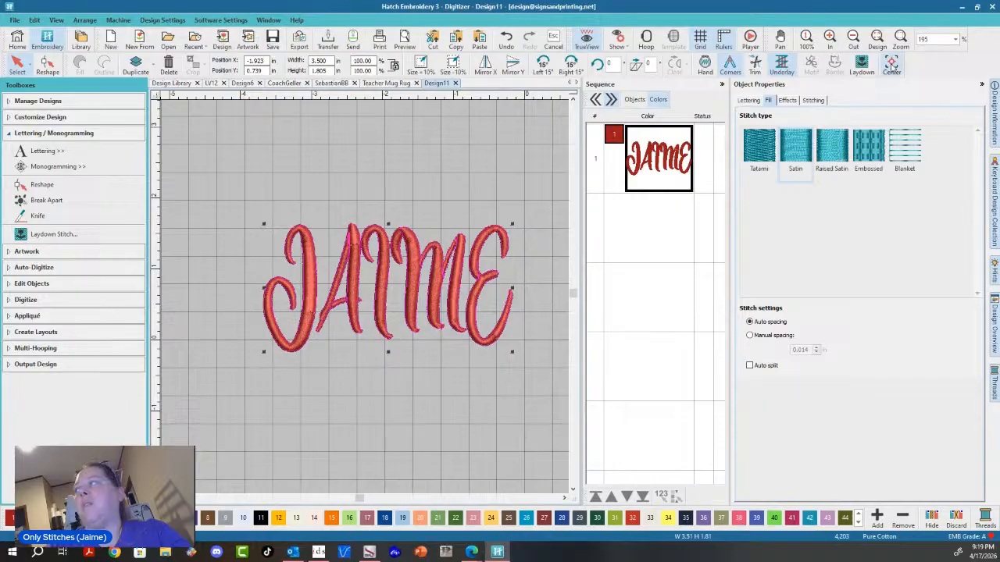
pyautogui.click(862, 64)
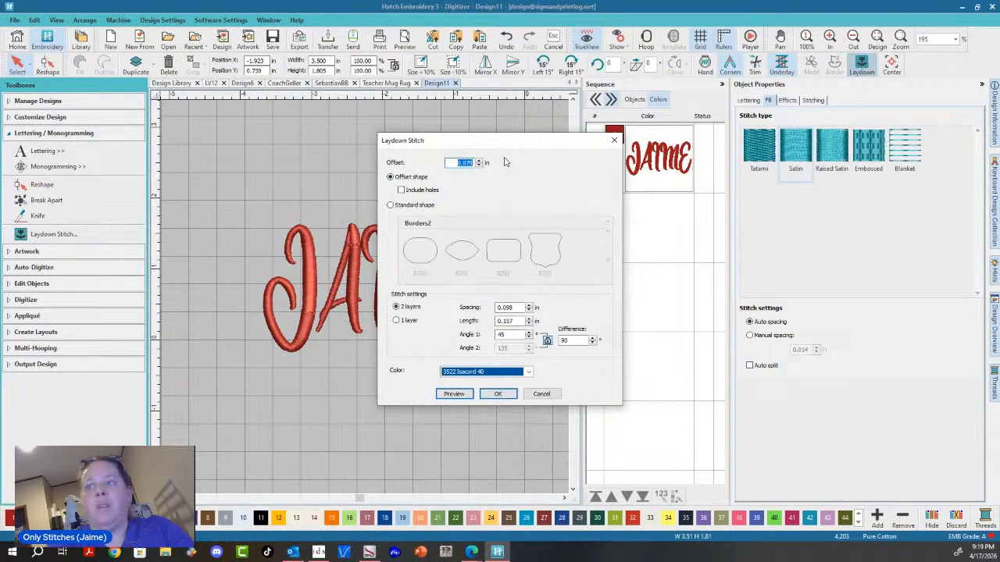
pyautogui.write('0.1')
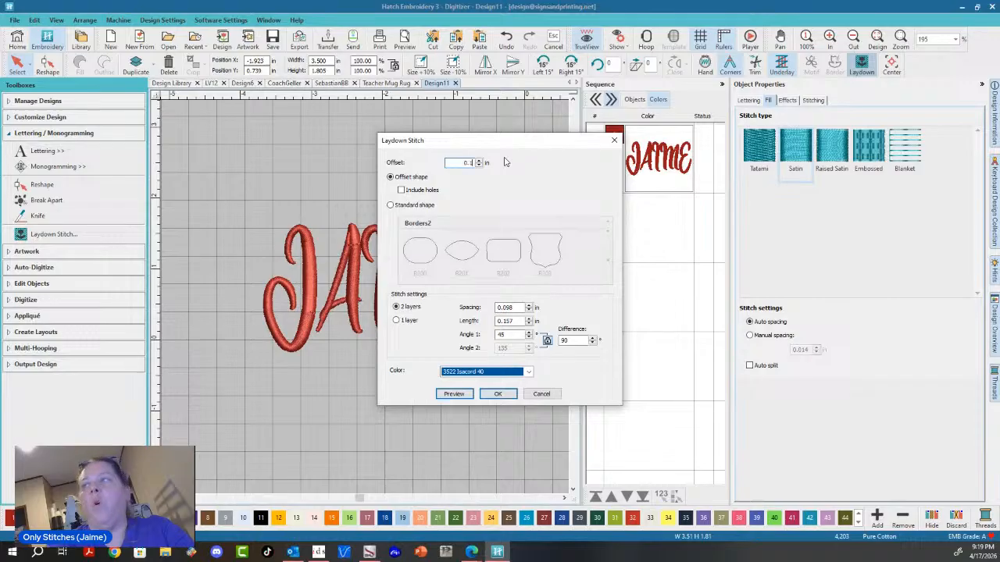
pyautogui.write('.01')
pyautogui.press('Return')
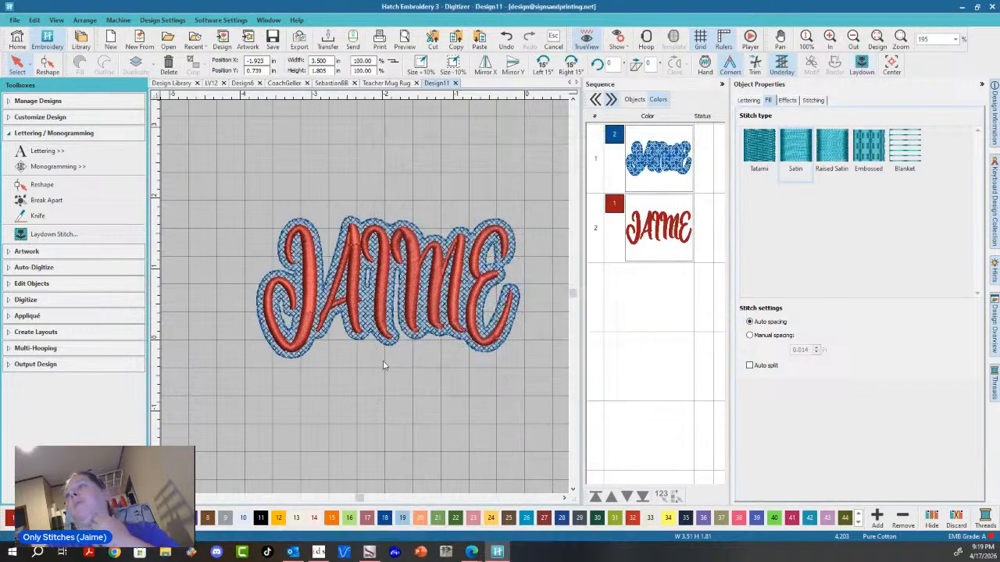
pyautogui.click(492, 341)
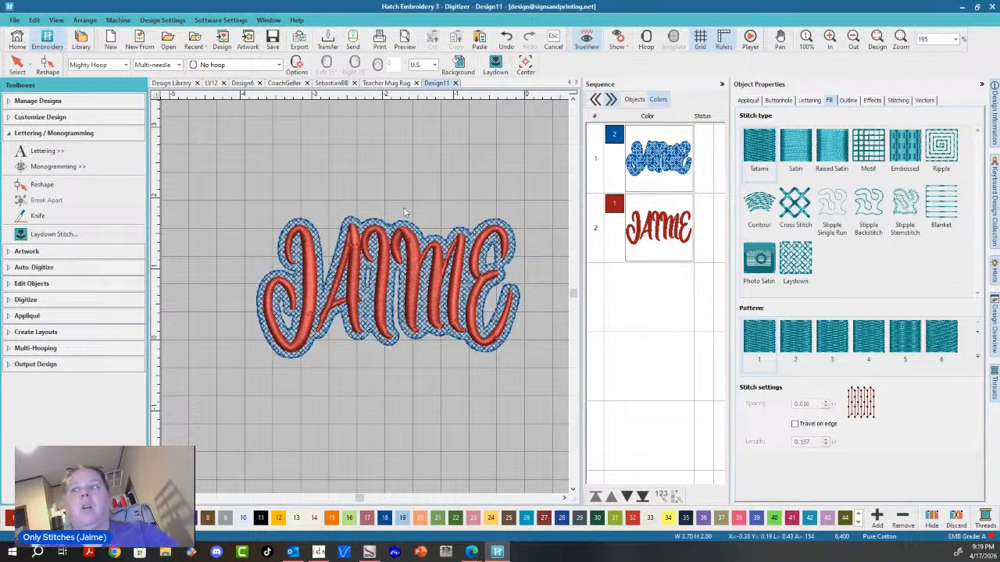
pyautogui.scroll(5, 310, 310)
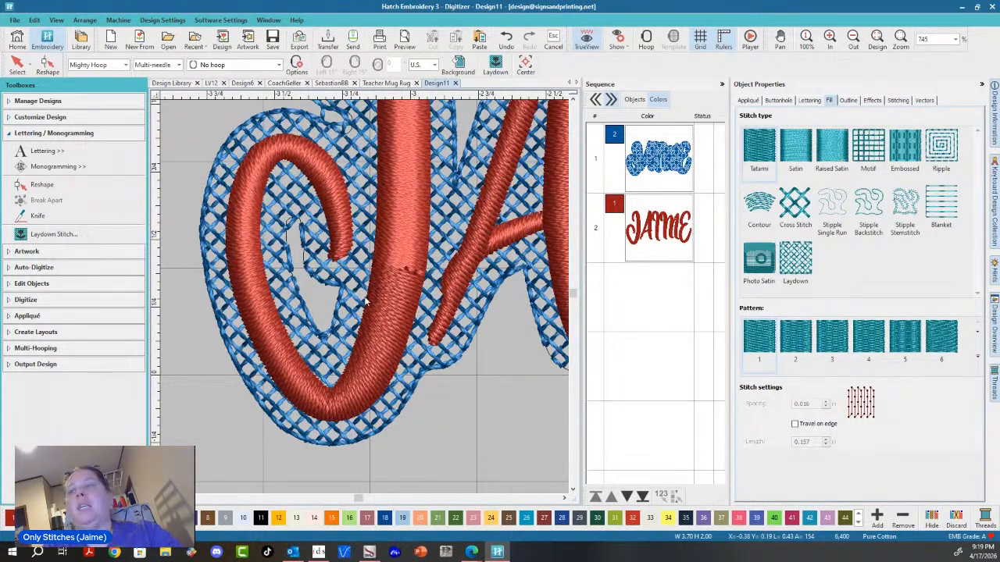
pyautogui.scroll(-4, 363, 301)
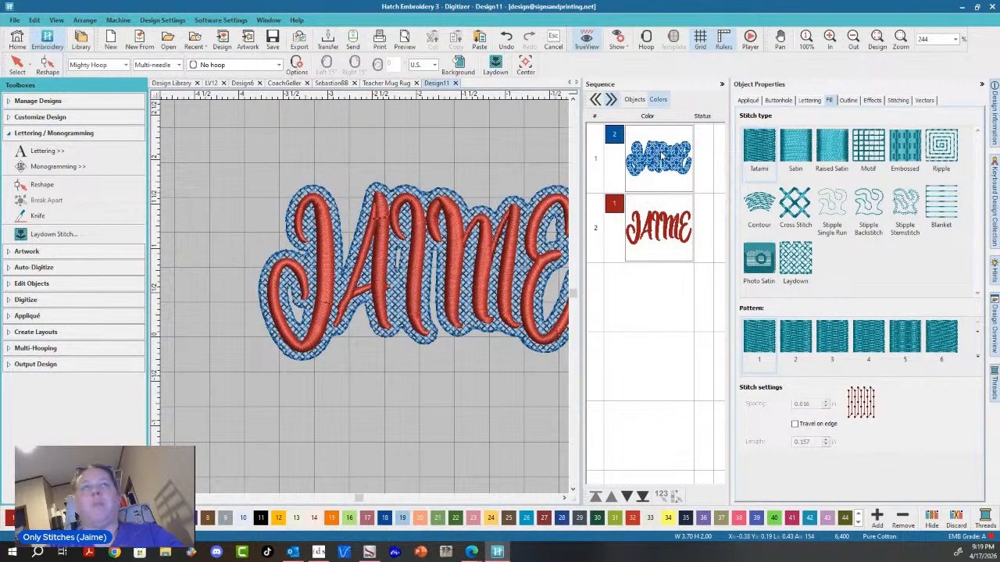
# - Reshape the laydown object, deleting the points that outline the hole inside the first letter's lower loop
pyautogui.click(661, 156)
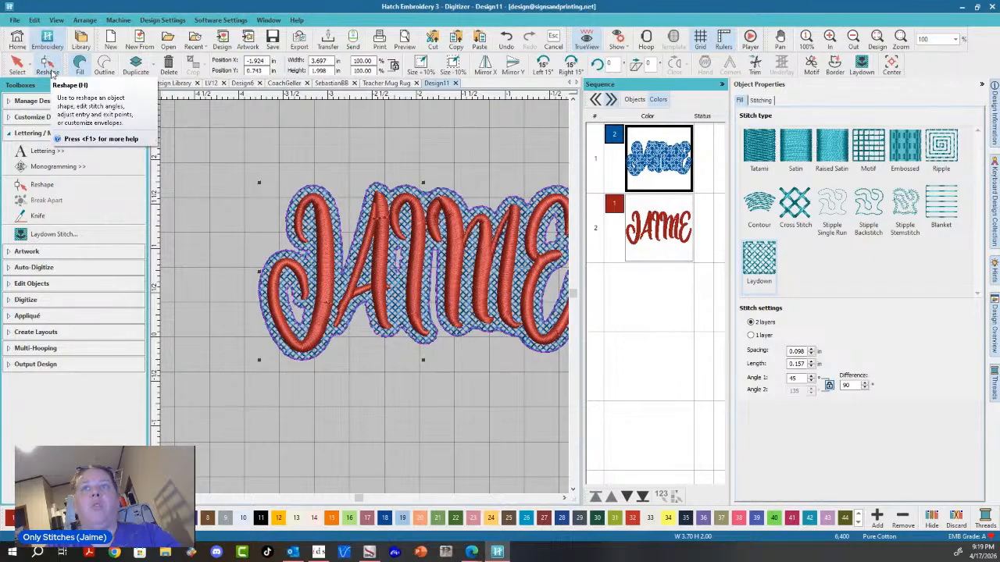
pyautogui.click(48, 67)
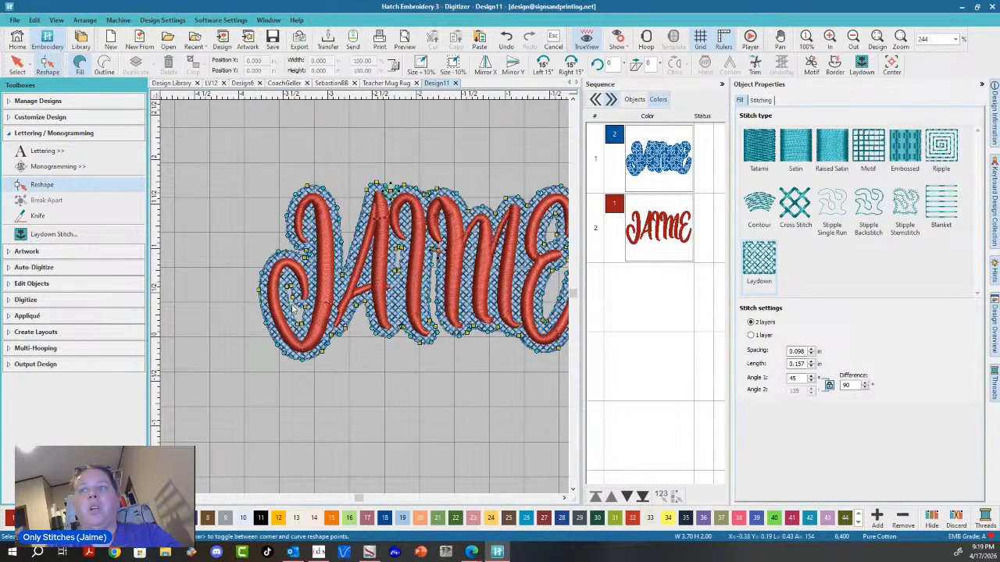
pyautogui.scroll(2, 365, 299)
pyautogui.scroll(2, 367, 301)
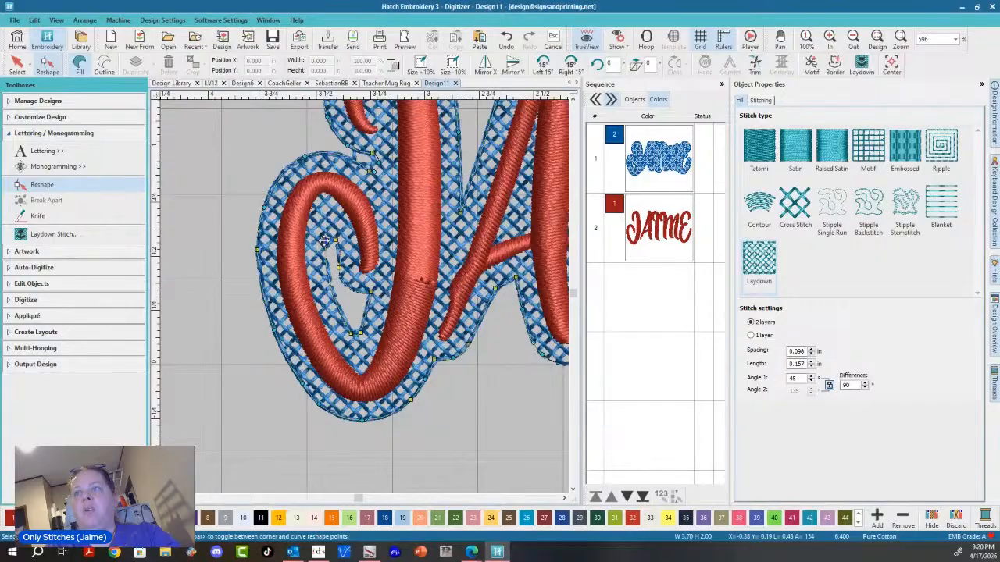
pyautogui.moveTo(325, 242); pyautogui.dragTo(356, 289)
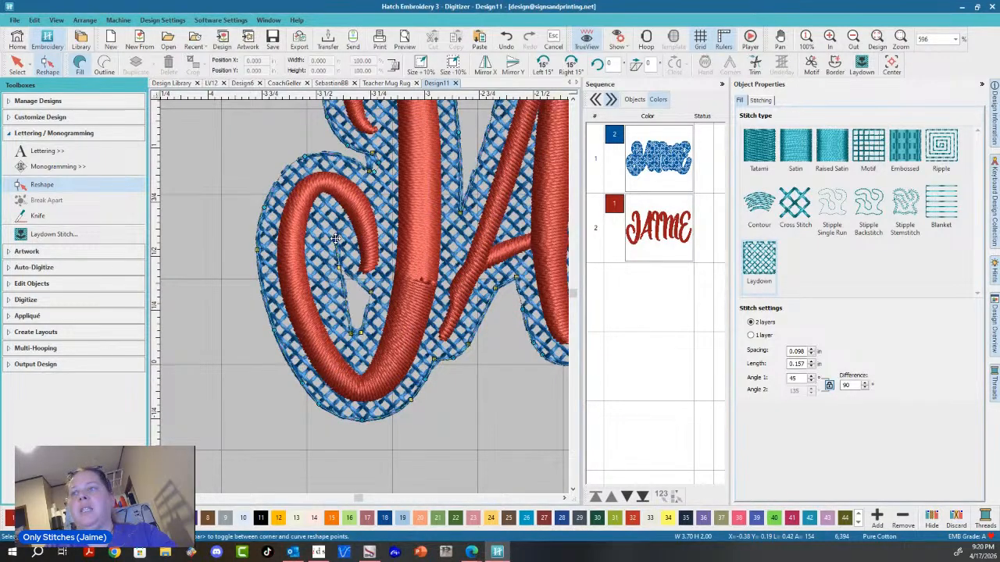
pyautogui.press('Delete')
pyautogui.click(371, 292)
pyautogui.press('Delete')
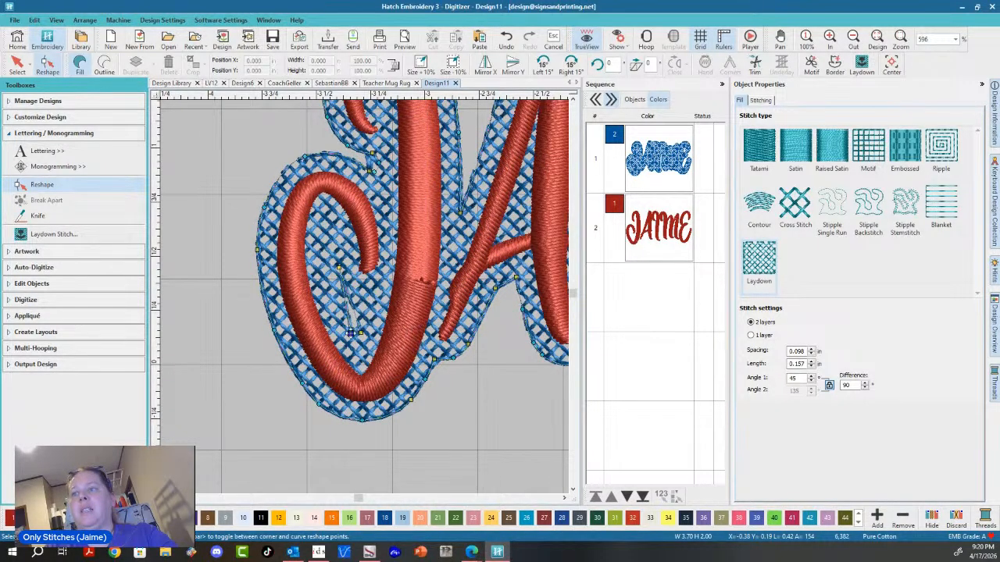
pyautogui.press('Delete')
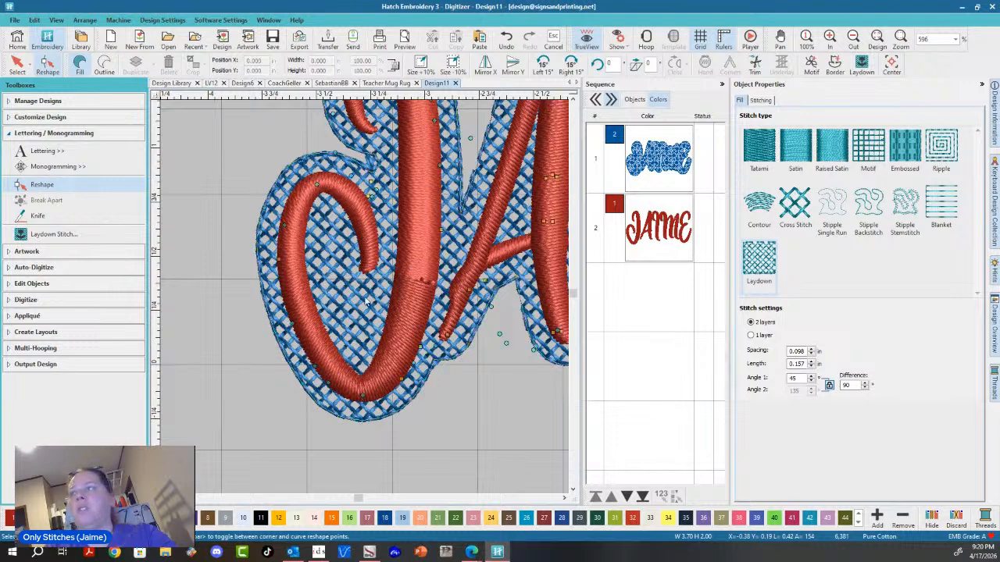
# - Delete the laydown outline points around the holes between the second and third letters and in the last letter's upper curve
pyautogui.scroll(-2, 395, 269)
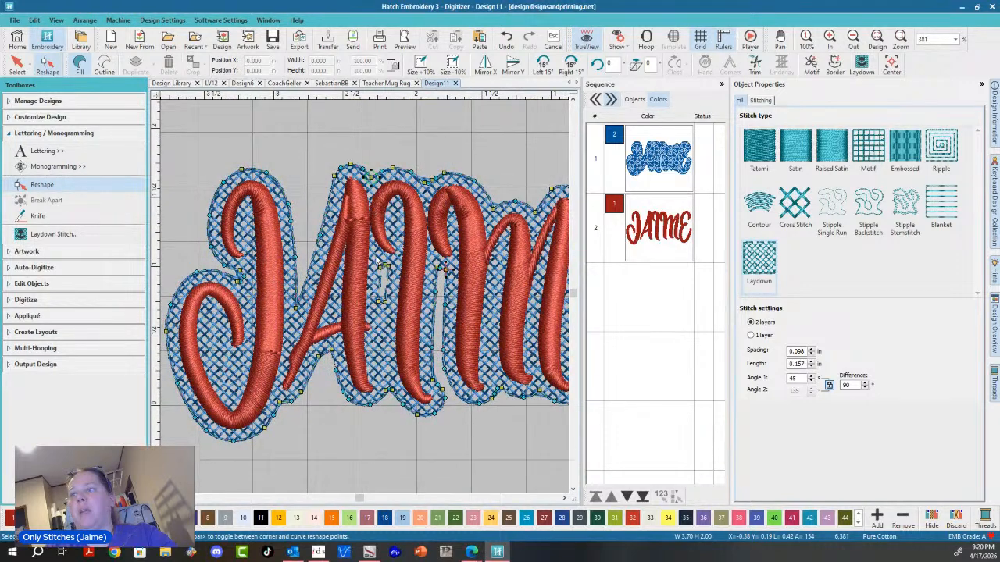
pyautogui.press('Delete')
pyautogui.scroll(-1, 435, 273)
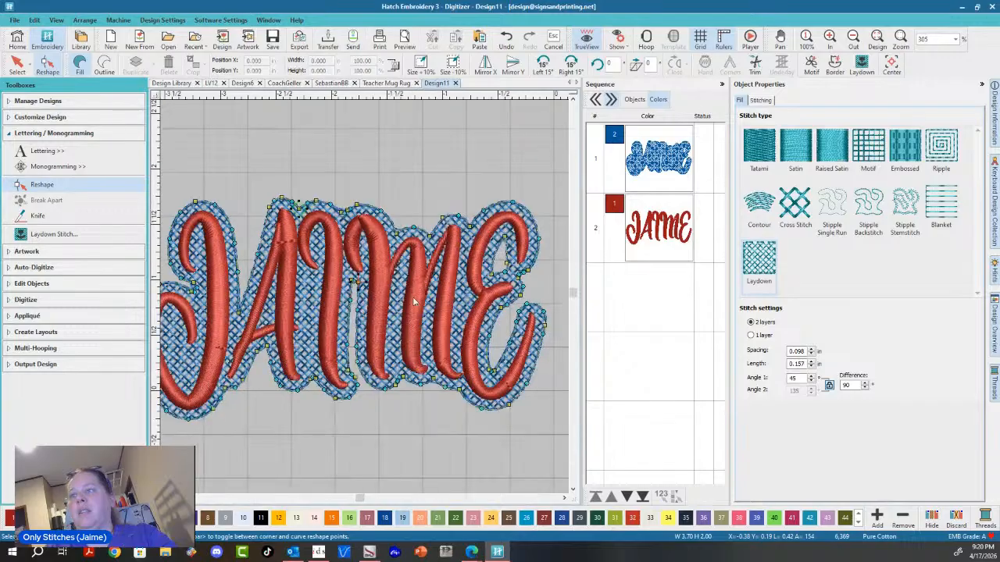
pyautogui.scroll(2, 365, 300)
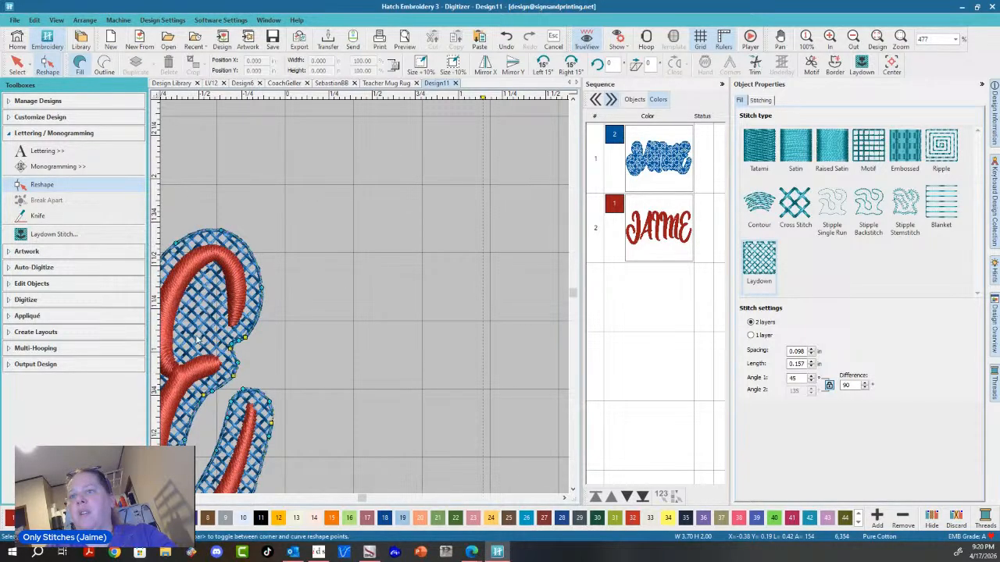
# - Close the narrow laydown gap between the third and fourth letters by deleting its reshape points
pyautogui.scroll(-1, 355, 301)
pyautogui.scroll(1, 361, 303)
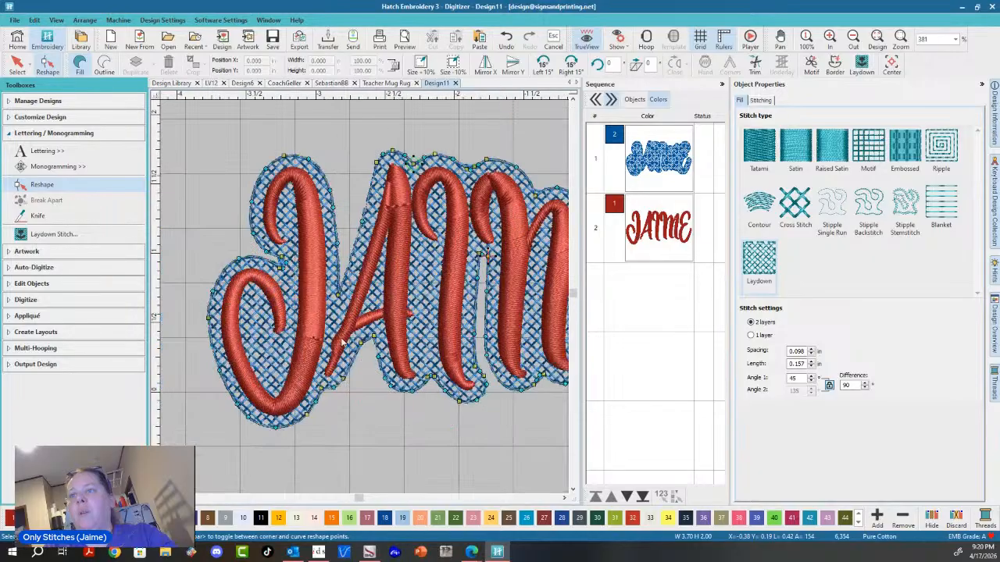
pyautogui.scroll(-1, 362, 302)
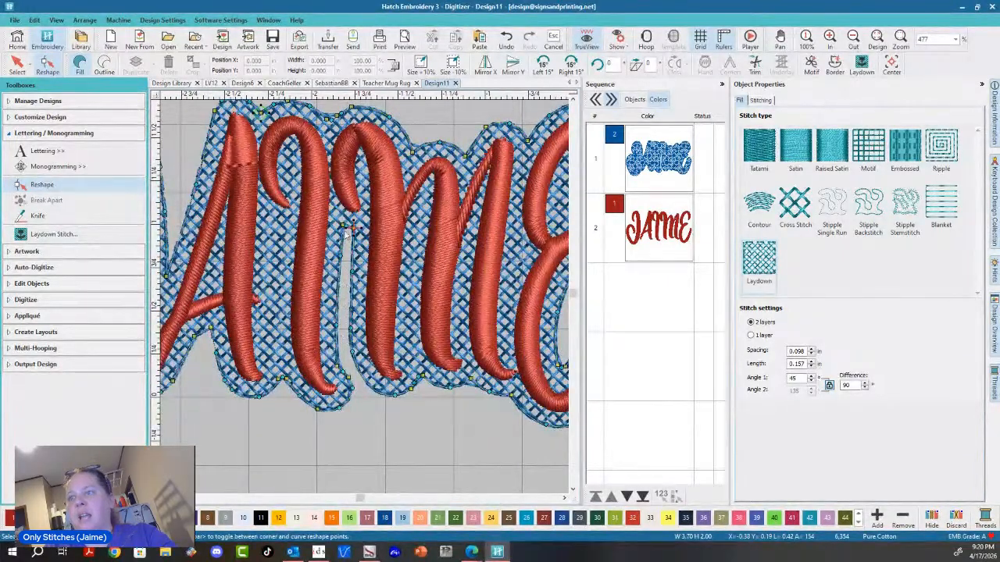
pyautogui.scroll(1, 352, 224)
pyautogui.moveTo(353, 224); pyautogui.dragTo(365, 372)
pyautogui.press('Delete')
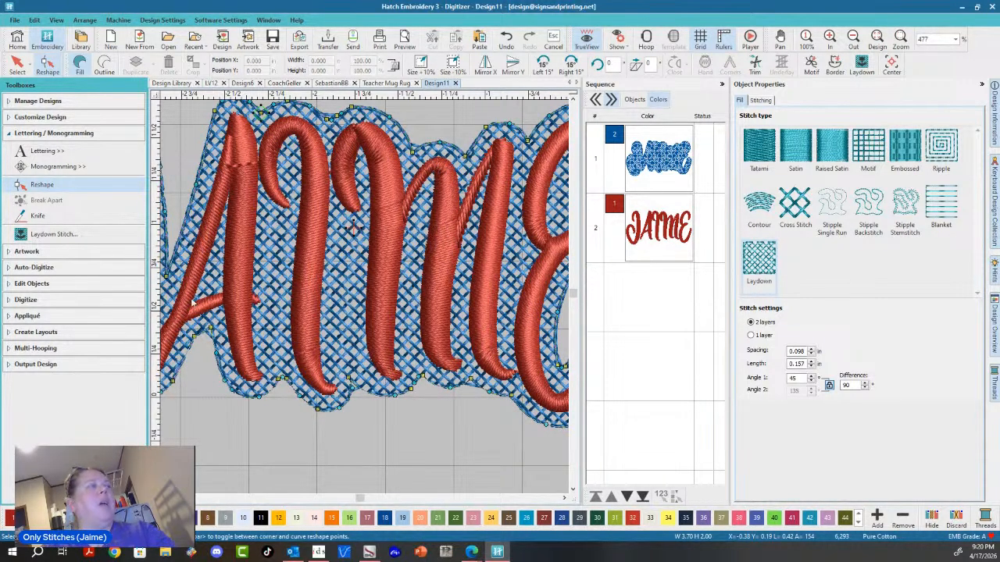
# - Fill the opening in the last letter's lower curve by deleting the laydown reshape points along its inner edge and mouth
pyautogui.scroll(-2, 394, 305)
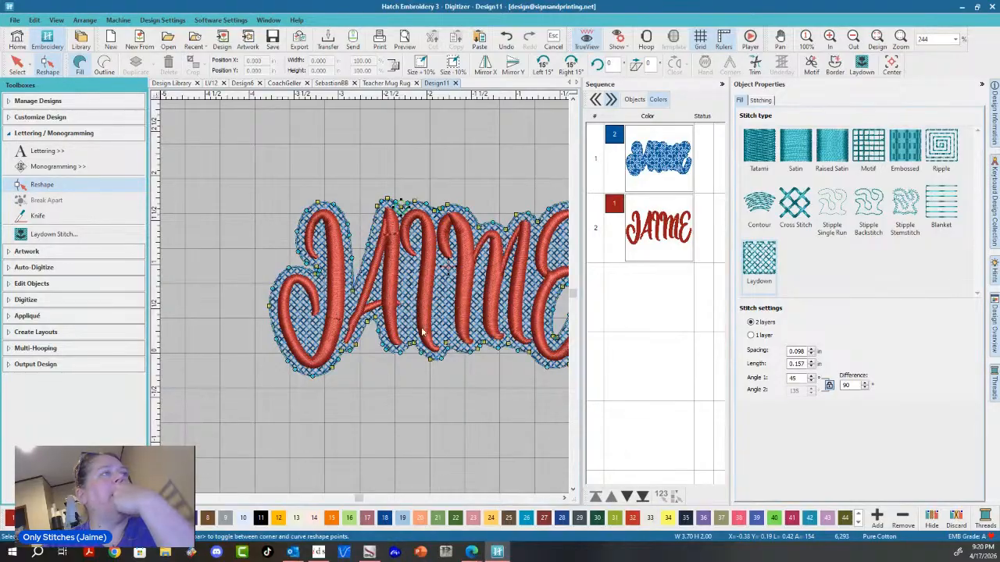
pyautogui.scroll(-1, 393, 305)
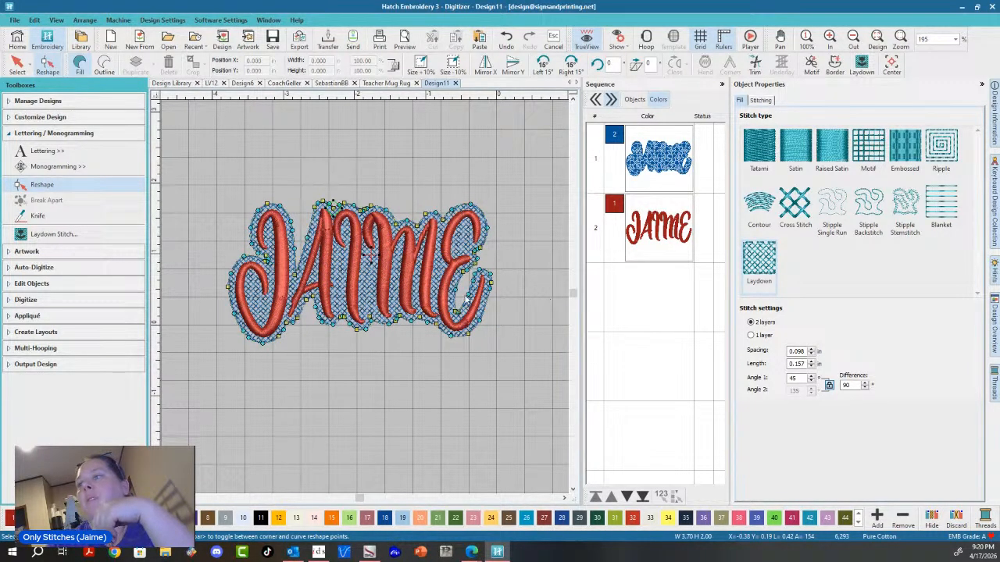
pyautogui.scroll(2, 350, 322)
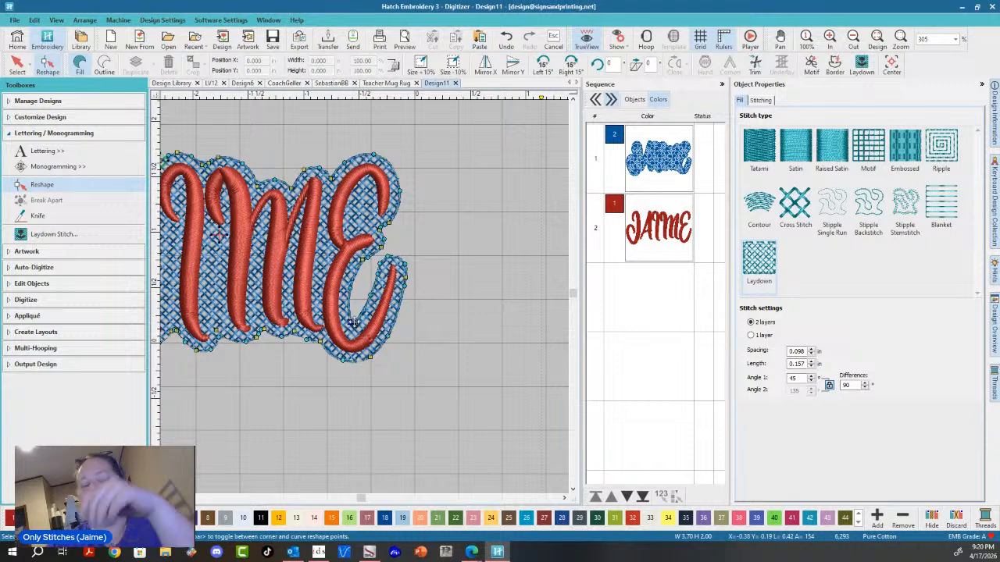
pyautogui.click(353, 324)
pyautogui.press('Delete')
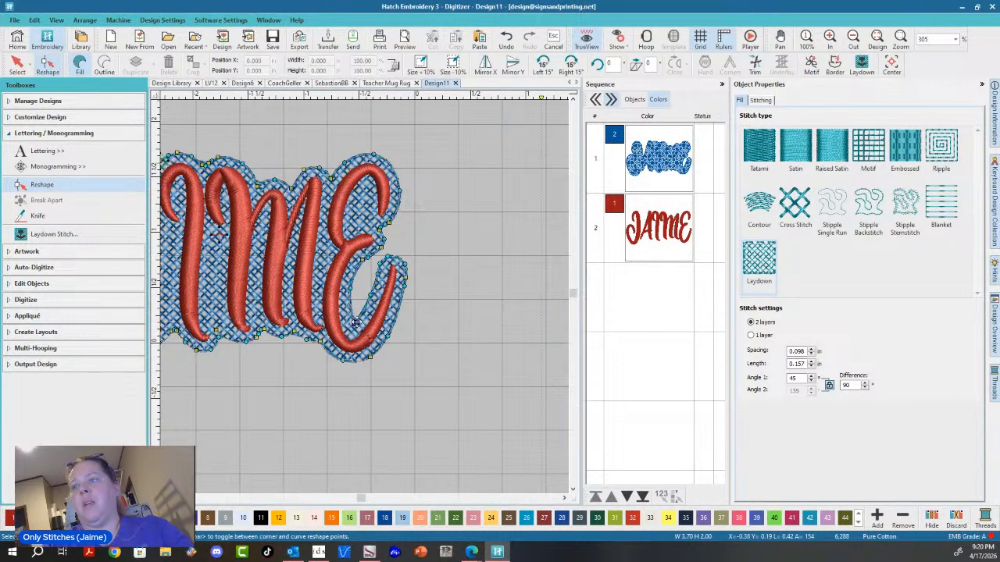
pyautogui.click(372, 292)
pyautogui.press('Delete')
pyautogui.click(349, 289)
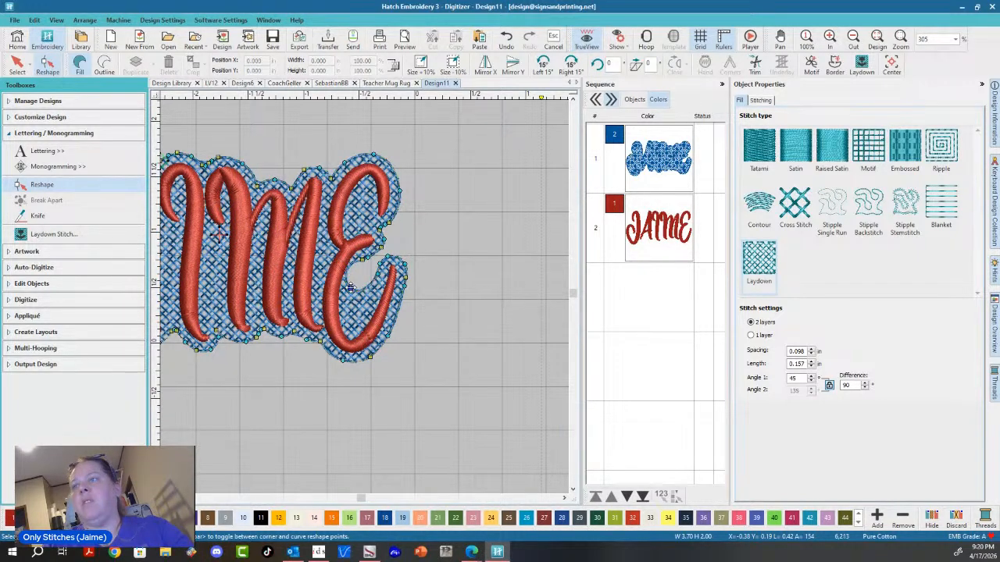
pyautogui.press('Delete')
pyautogui.click(362, 259)
pyautogui.press('Delete')
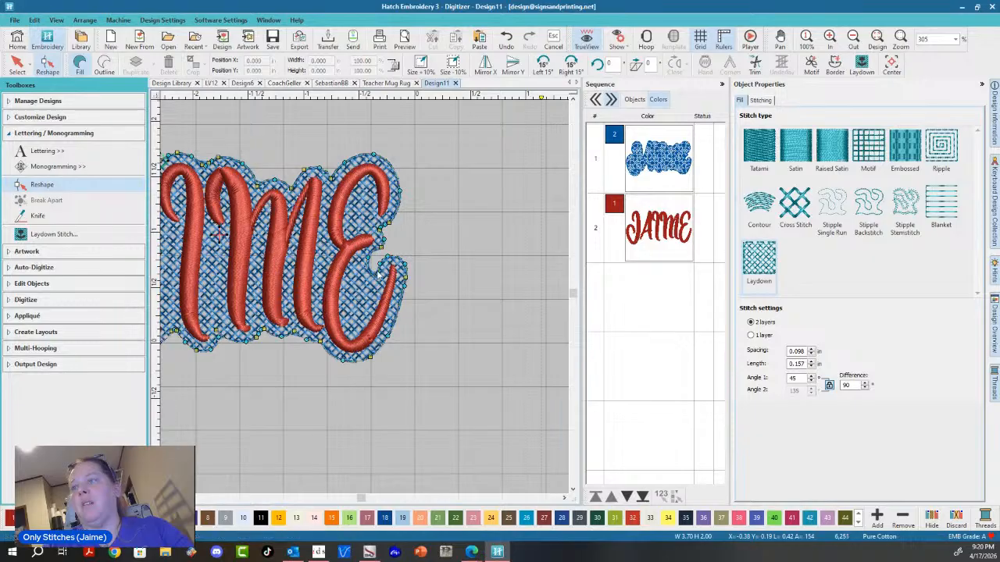
pyautogui.click(380, 267)
pyautogui.press('Delete')
pyautogui.click(368, 260)
pyautogui.press('Delete')
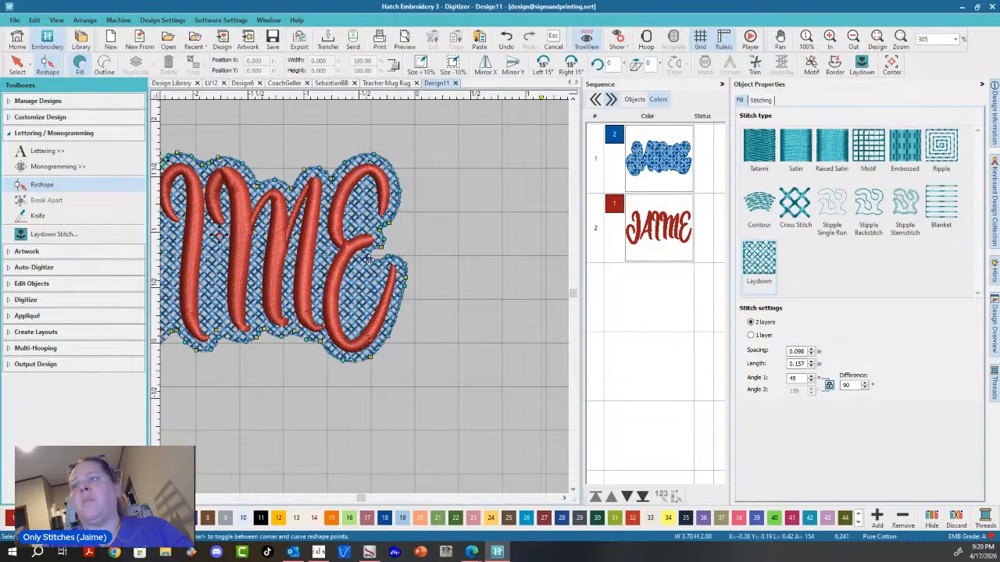
pyautogui.click(381, 257)
pyautogui.press('Delete')
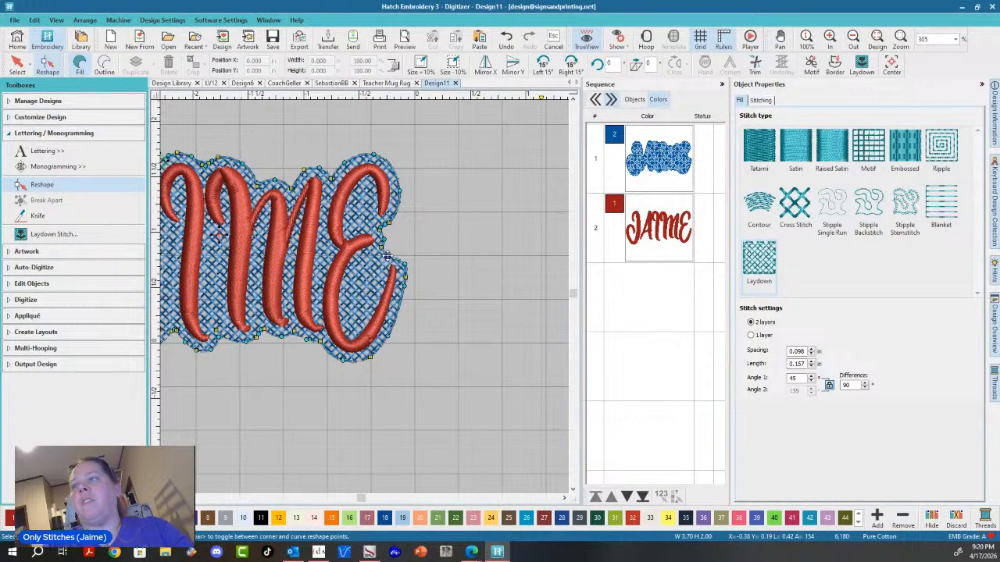
pyautogui.click(386, 255)
pyautogui.press('Delete')
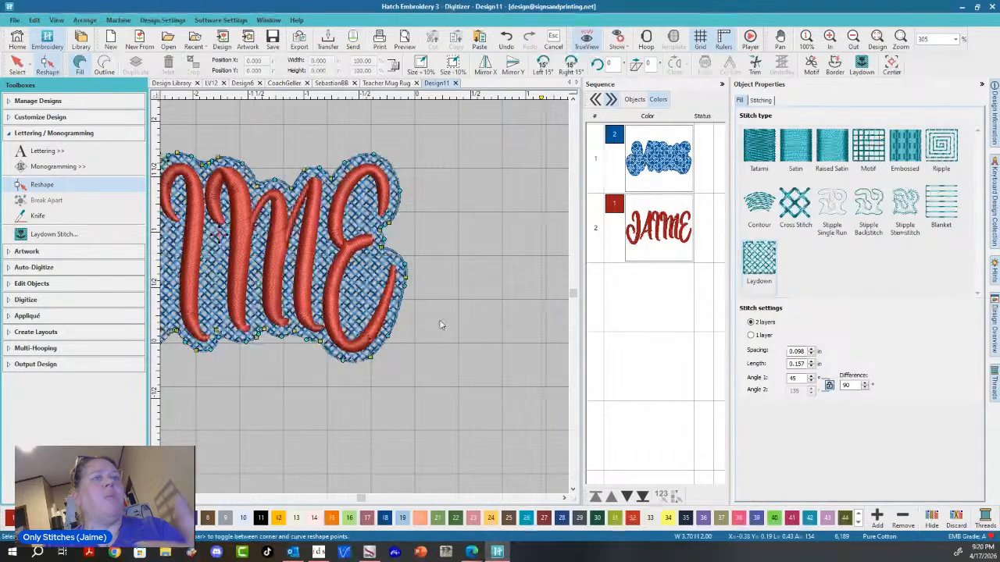
pyautogui.click(235, 239)
pyautogui.press('0')
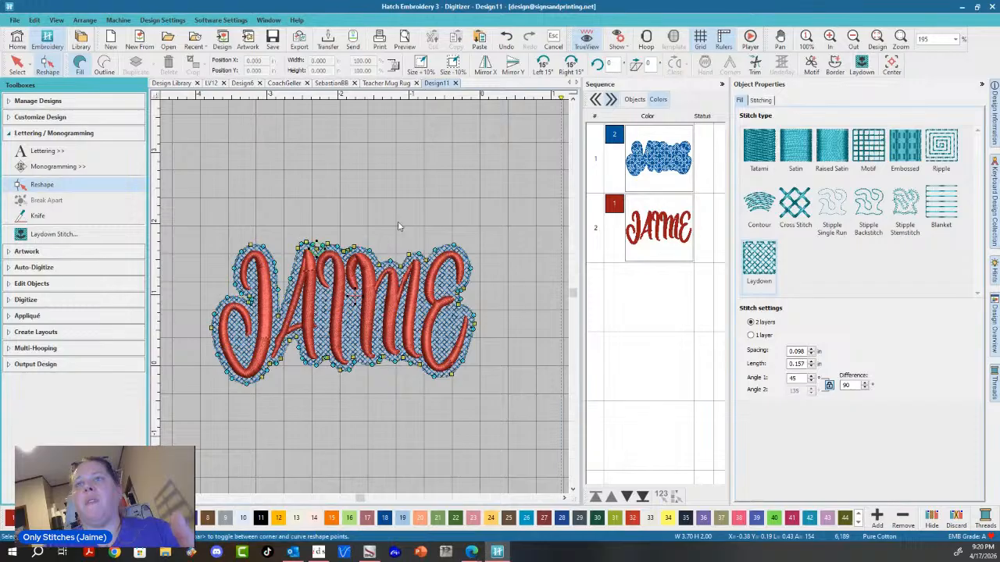
# - Finish reshaping the laydown, deselect it, and center the whole design on the workspace origin
pyautogui.click(17, 64)
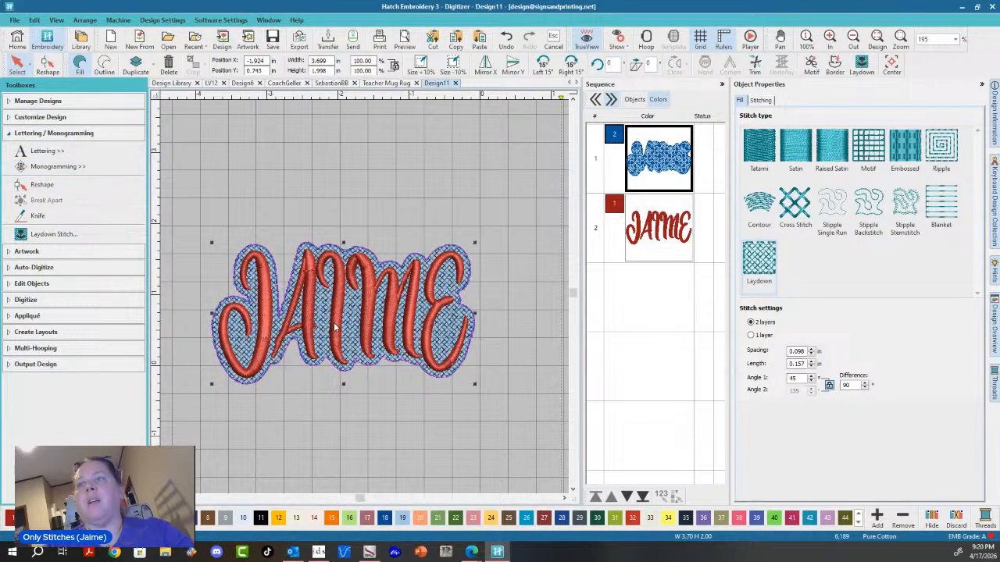
pyautogui.scroll(1, 334, 328)
pyautogui.scroll(-1, 364, 298)
pyautogui.press('Escape')
pyautogui.scroll(-2, 364, 299)
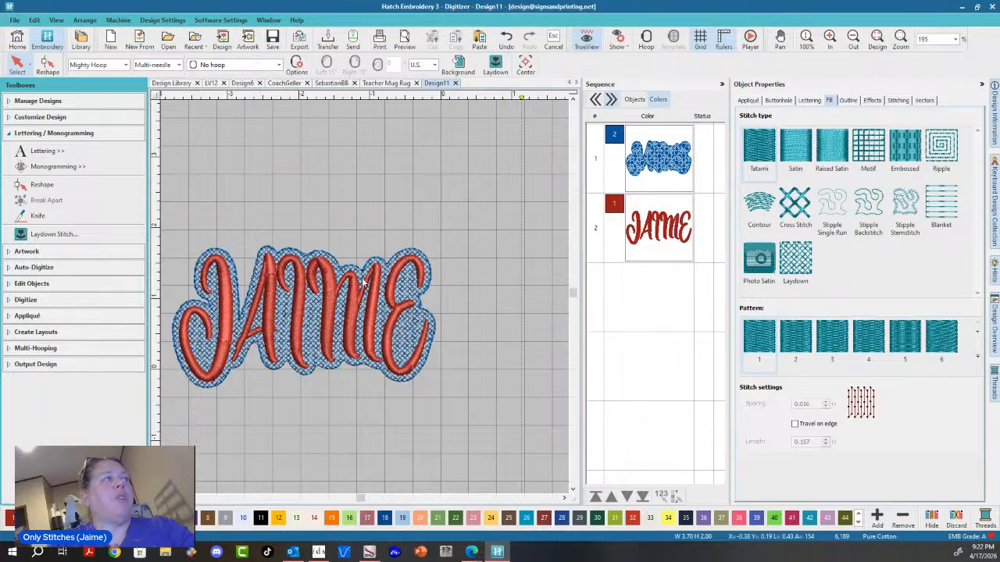
pyautogui.scroll(1, 373, 286)
pyautogui.scroll(-2, 373, 286)
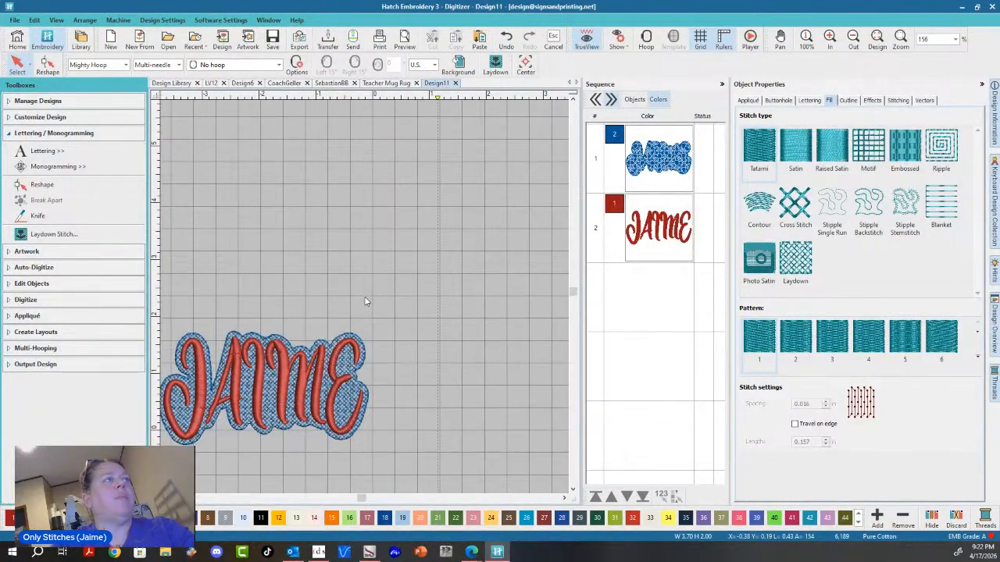
pyautogui.click(527, 66)
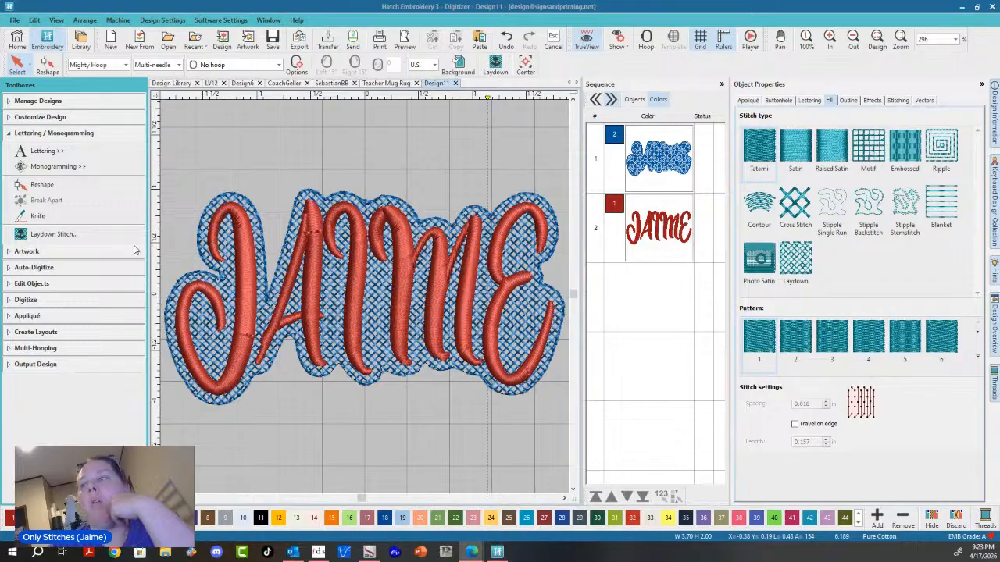
# - Examine the laydown mesh and satin stitching around the first letter's top, along with the overall design
pyautogui.scroll(5, 364, 296)
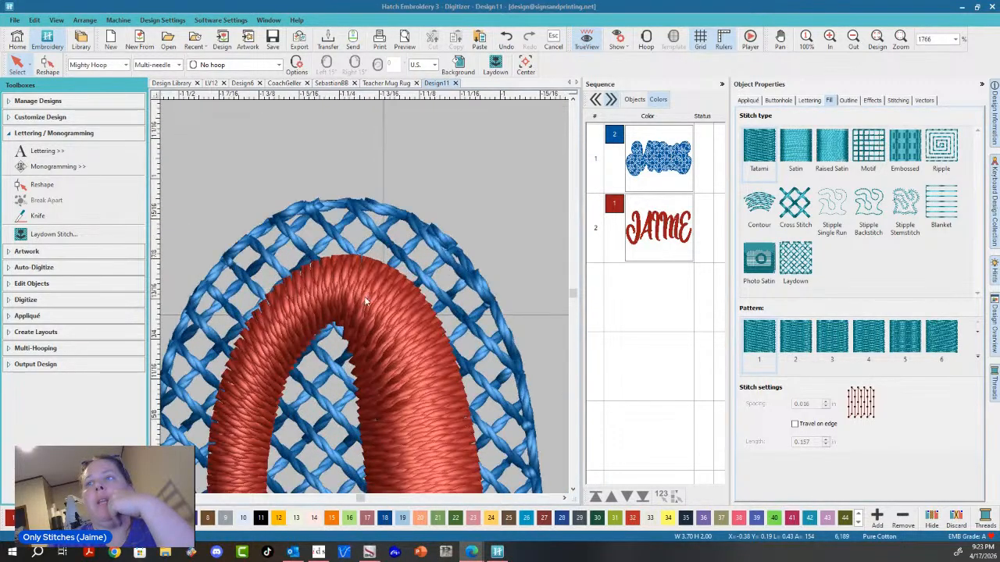
pyautogui.scroll(1, 368, 291)
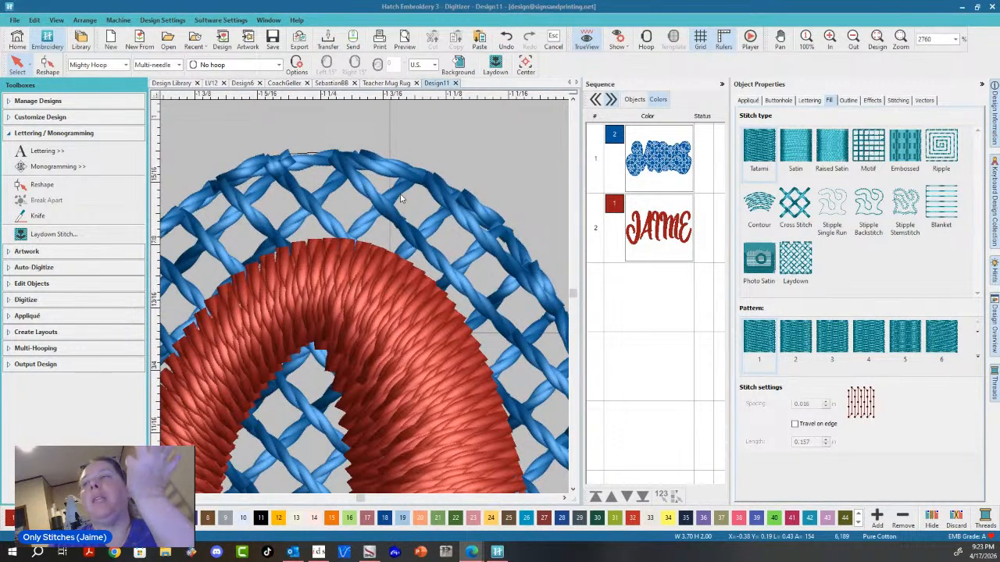
pyautogui.scroll(-8, 367, 304)
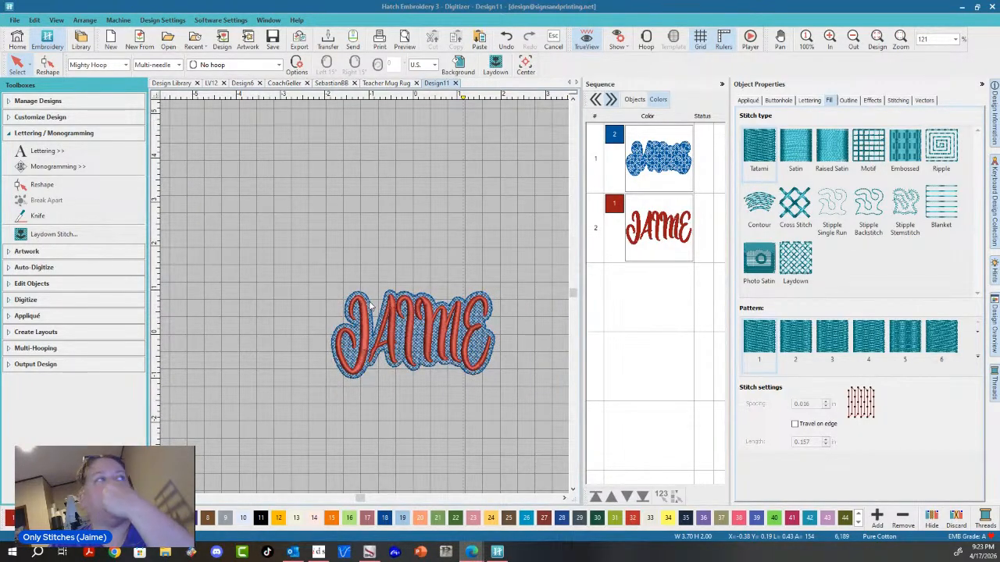
pyautogui.scroll(2, 400, 347)
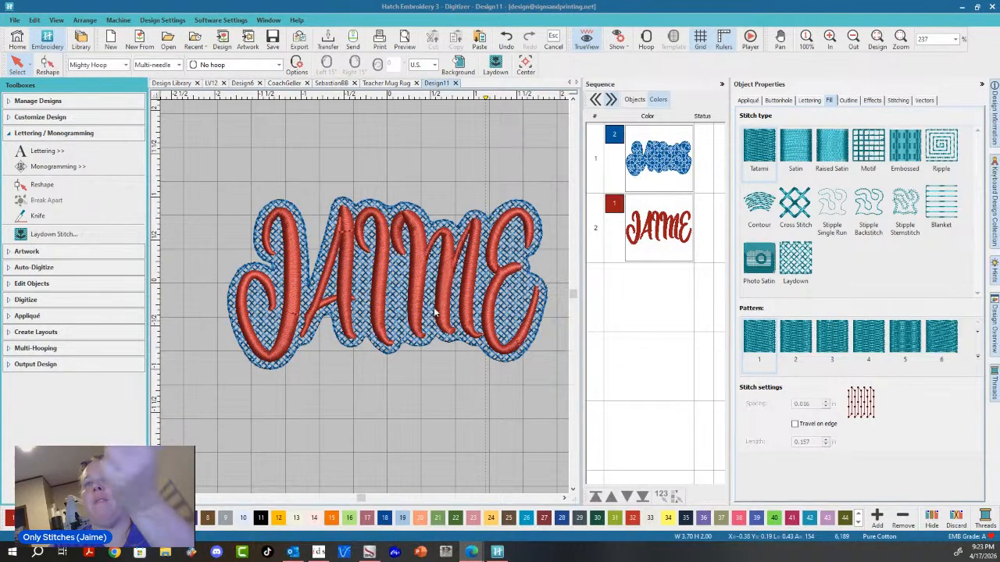
# - Create a satin object outline around the laydown object in thread color 5633 Isacord 40, without offset outlines
pyautogui.click(15, 139)
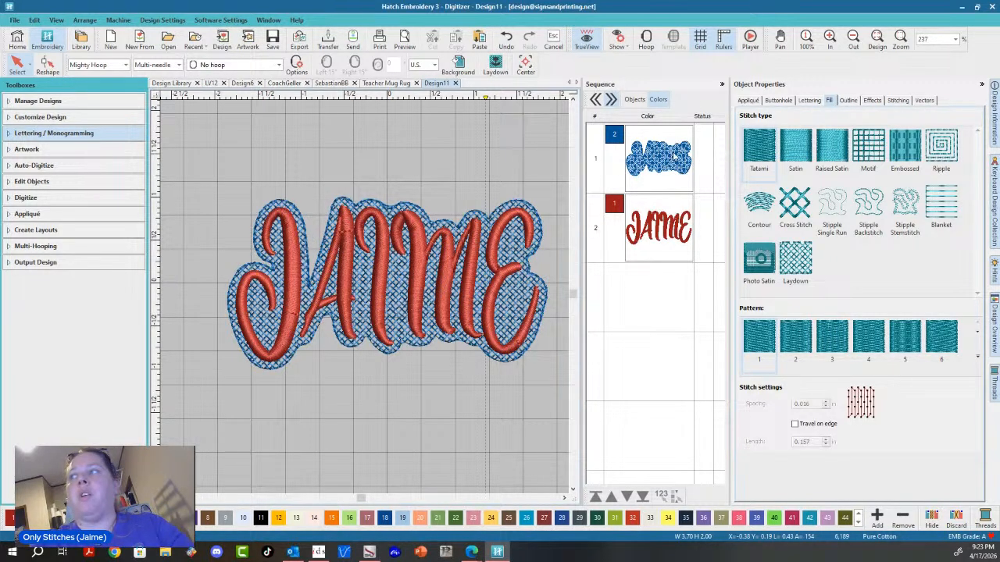
pyautogui.click(668, 156)
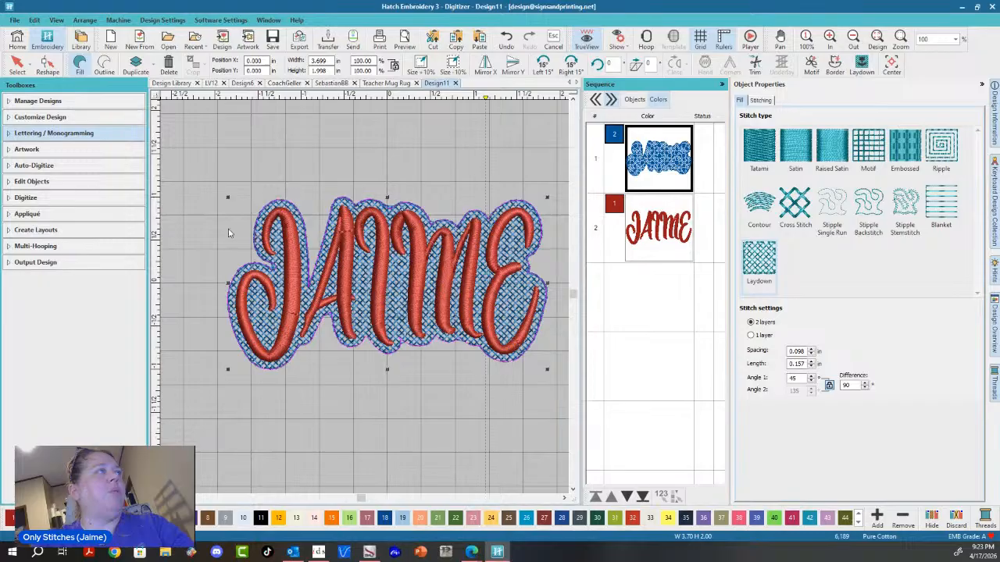
pyautogui.click(72, 230)
pyautogui.scroll(-1, 78, 227)
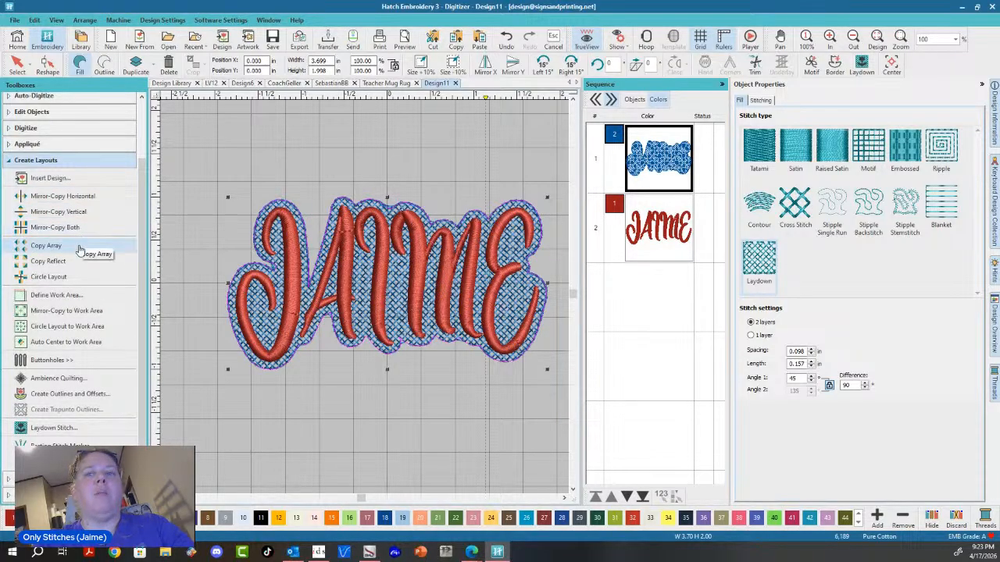
pyautogui.click(61, 399)
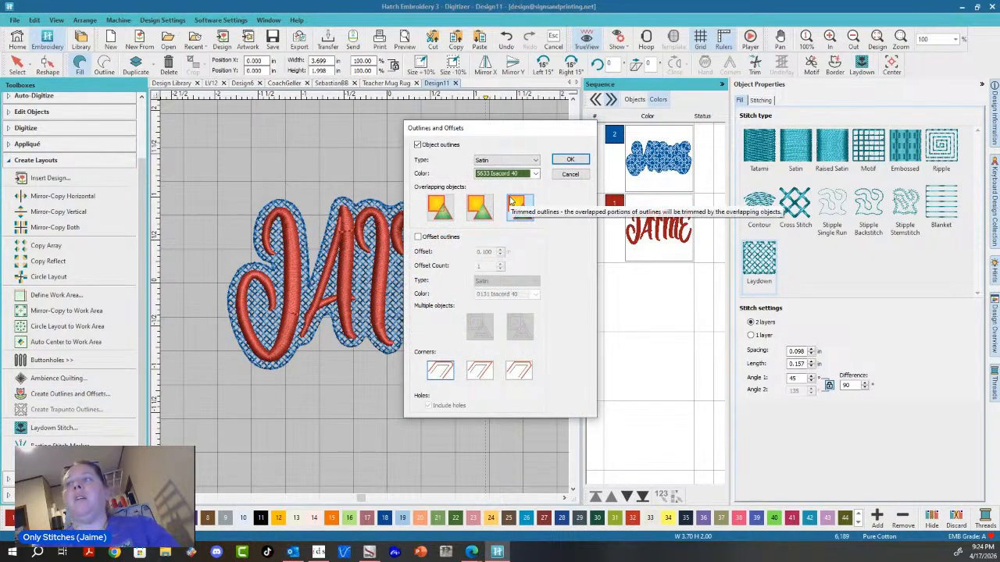
pyautogui.click(418, 145)
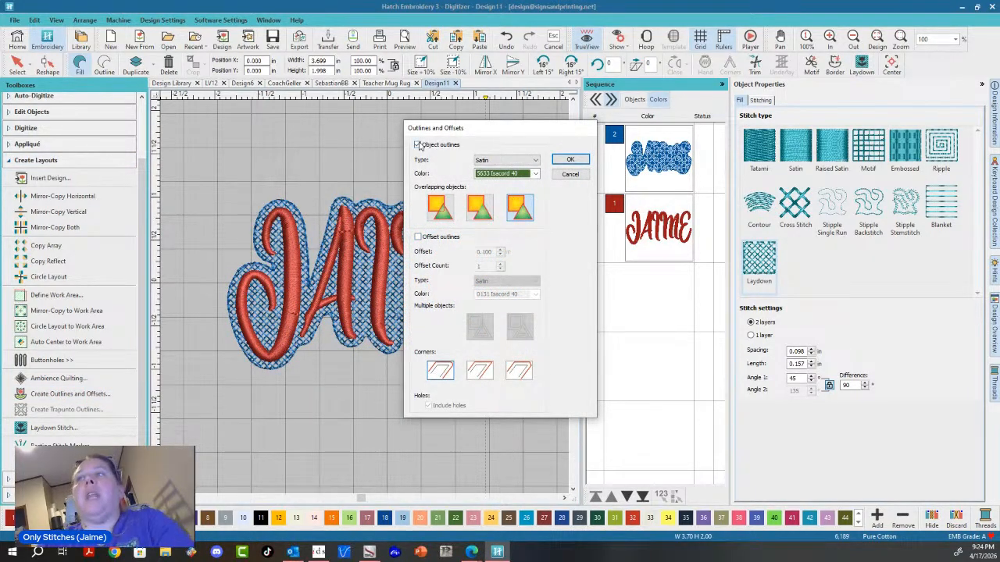
pyautogui.click(506, 174)
pyautogui.click(505, 180)
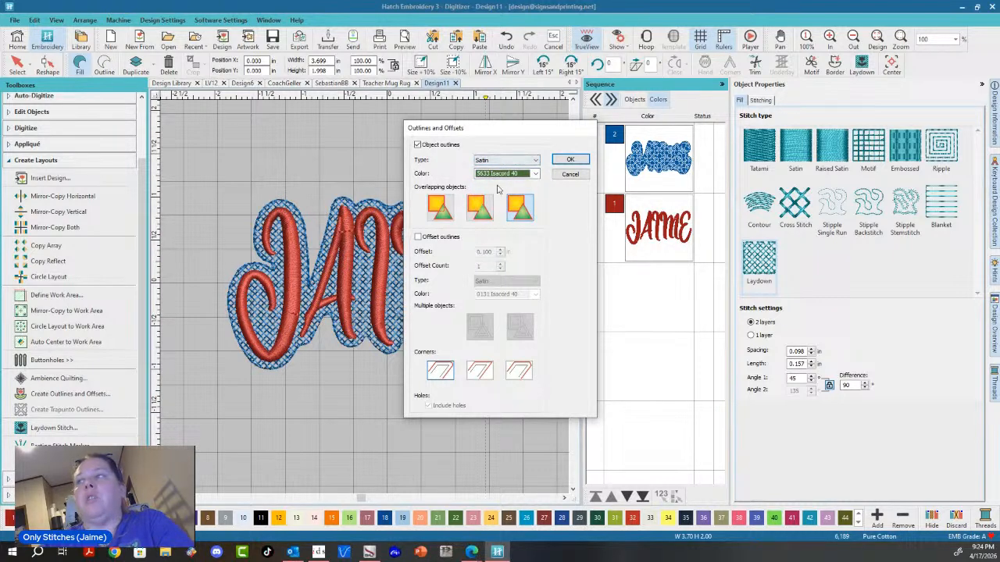
pyautogui.click(570, 160)
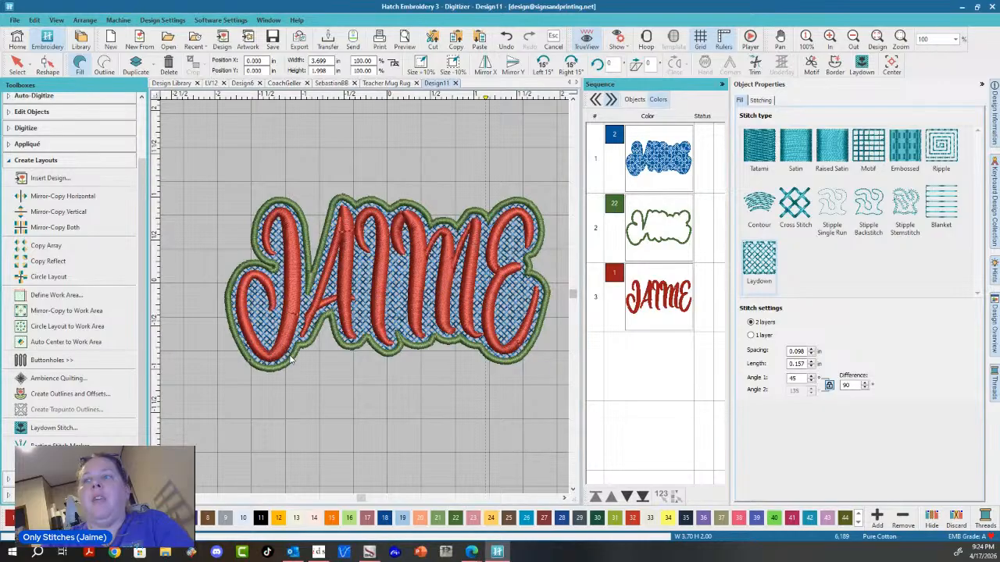
# - Inspect the green satin outline around the laydown and set its stitch width to 0.025 in
pyautogui.press('Escape')
pyautogui.scroll(10, 350, 327)
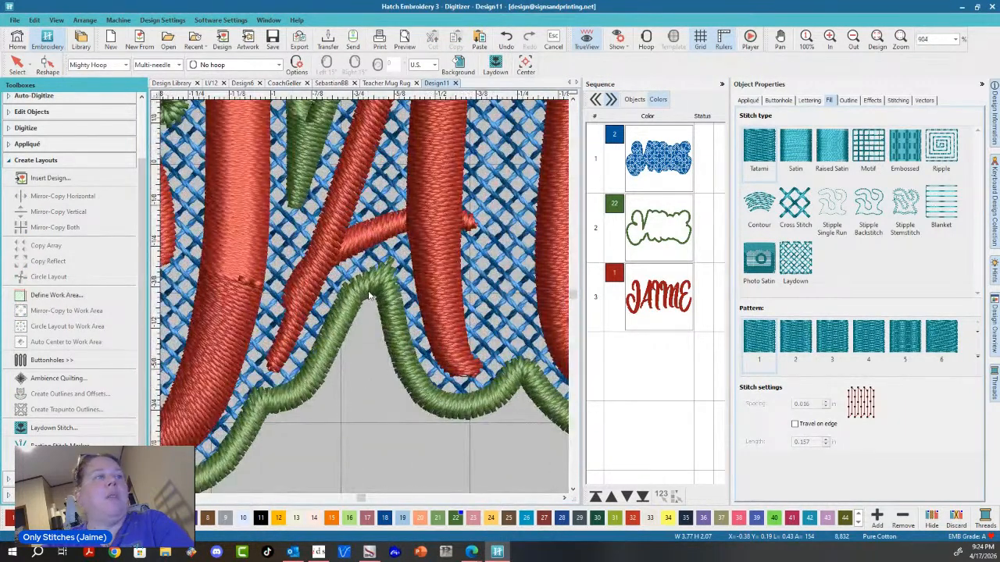
pyautogui.scroll(-3, 372, 292)
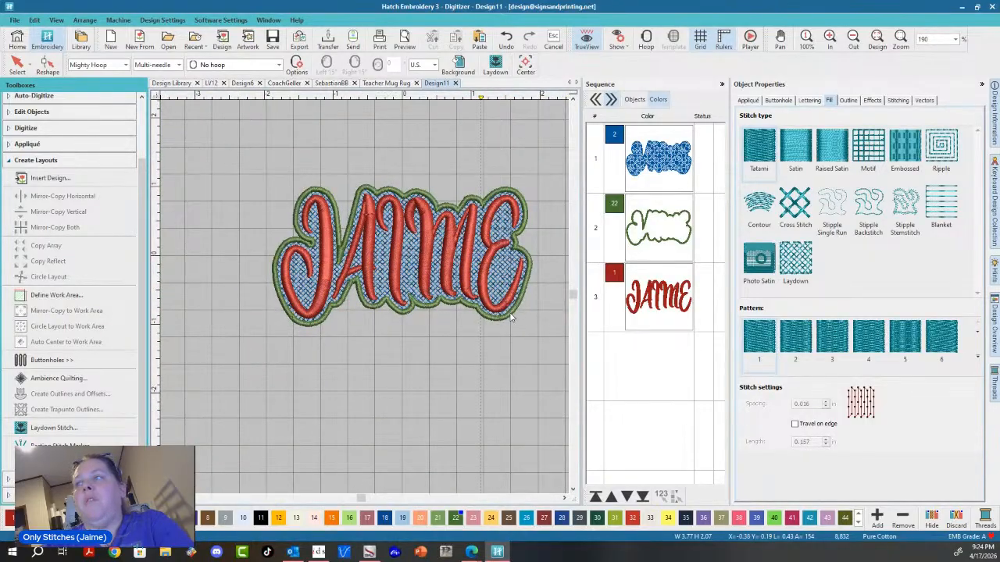
pyautogui.scroll(3, 515, 316)
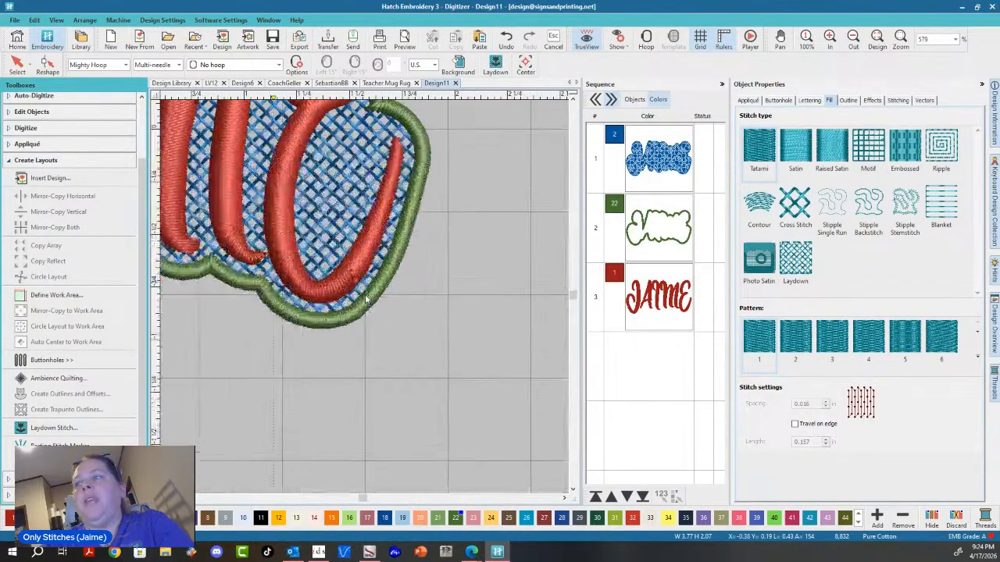
pyautogui.click(662, 234)
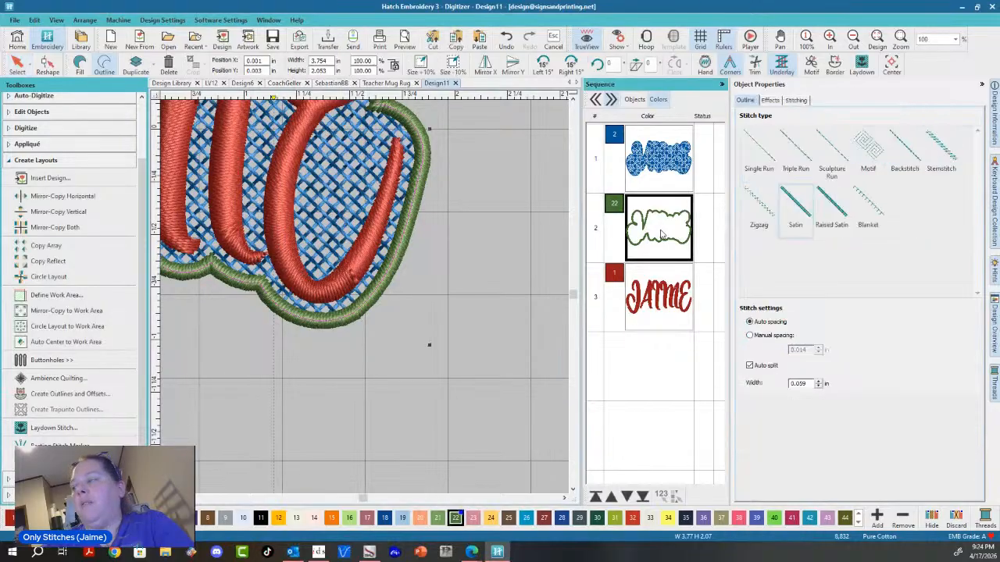
pyautogui.click(804, 384)
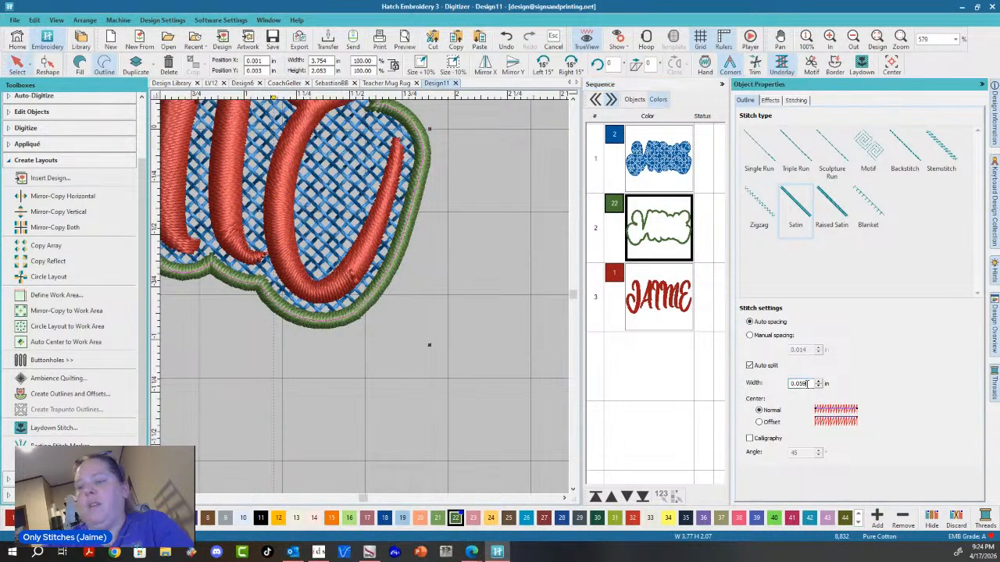
pyautogui.press('BackSpace')
pyautogui.press('BackSpace')
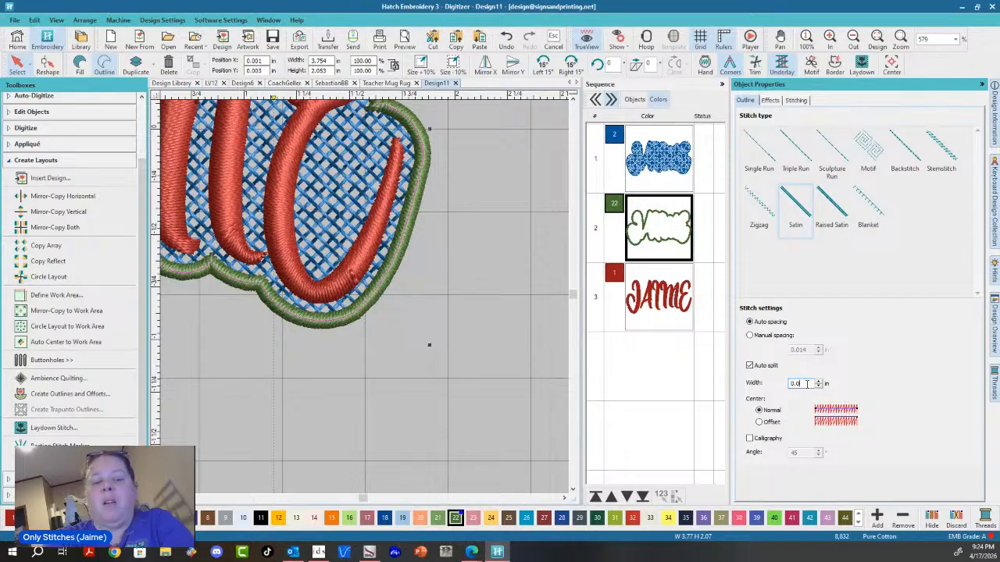
pyautogui.press('Return')
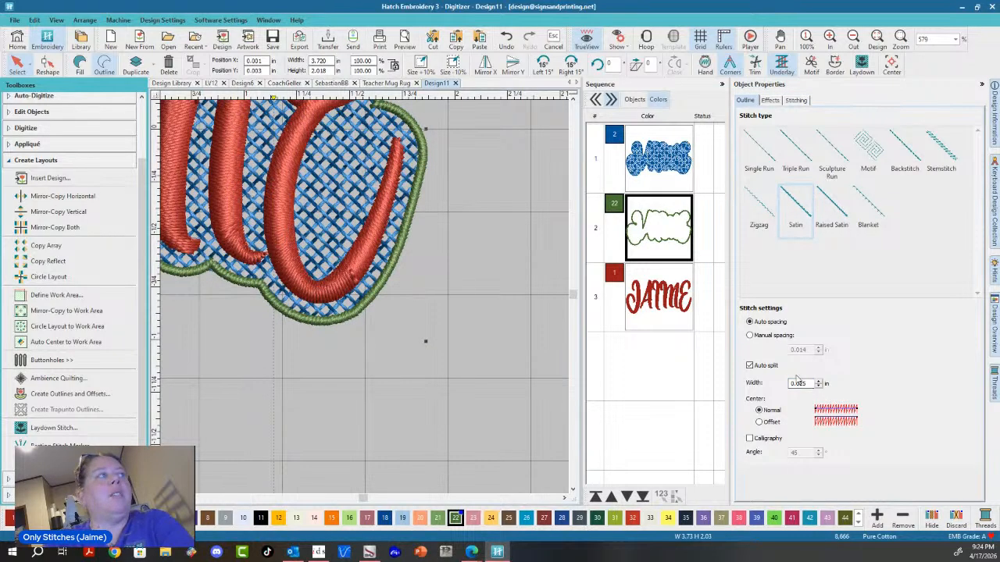
# - Review the narrower border, and delete both the laydown and its green outline, keeping only the red lettering
pyautogui.scroll(3, 366, 300)
pyautogui.scroll(-10, 365, 301)
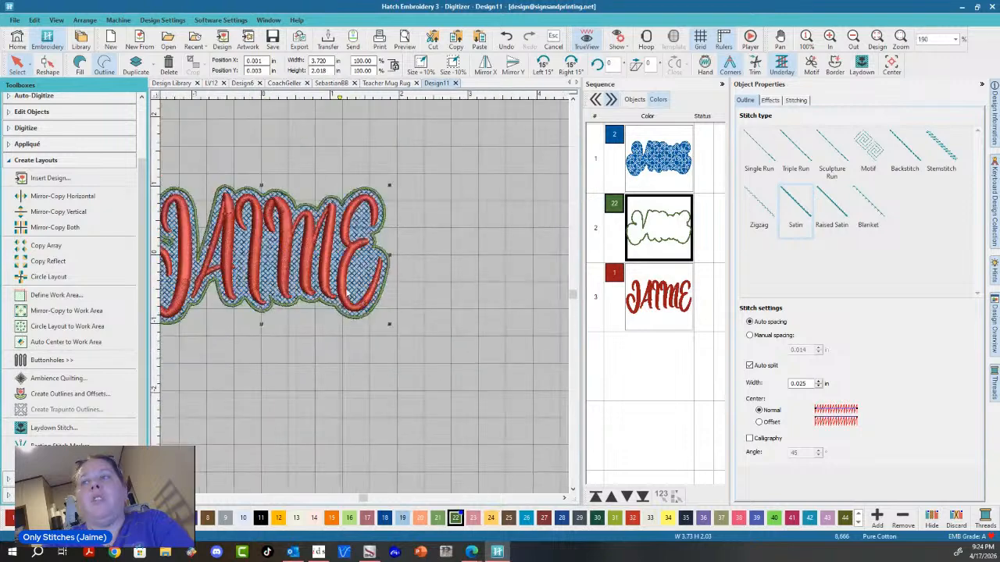
pyautogui.scroll(4, 366, 301)
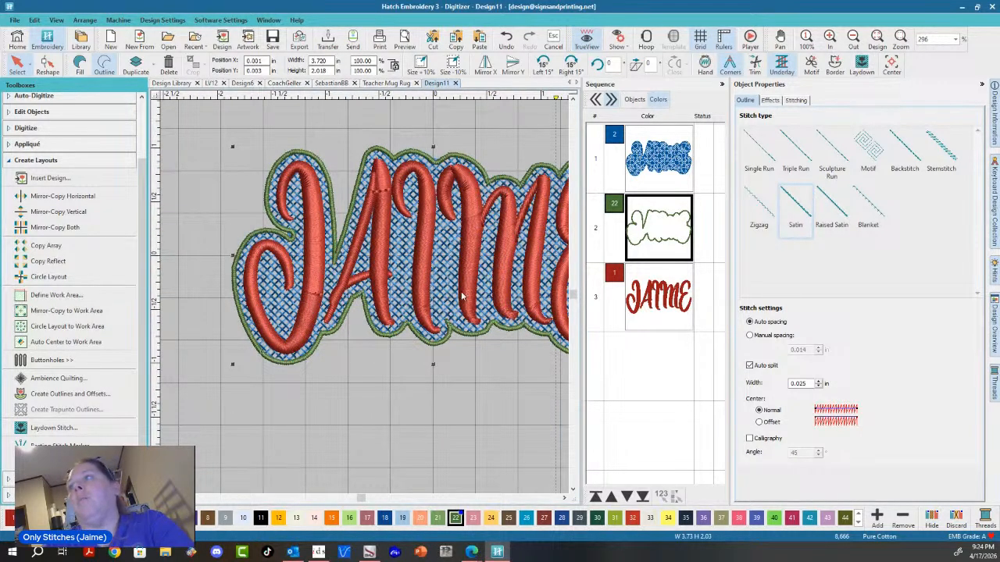
pyautogui.scroll(-1, 364, 301)
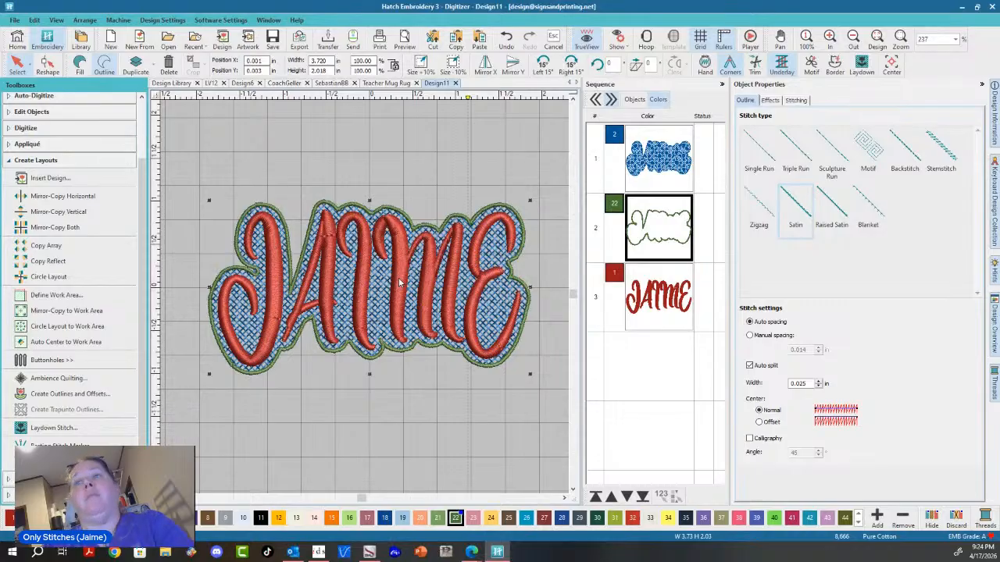
pyautogui.click(421, 396)
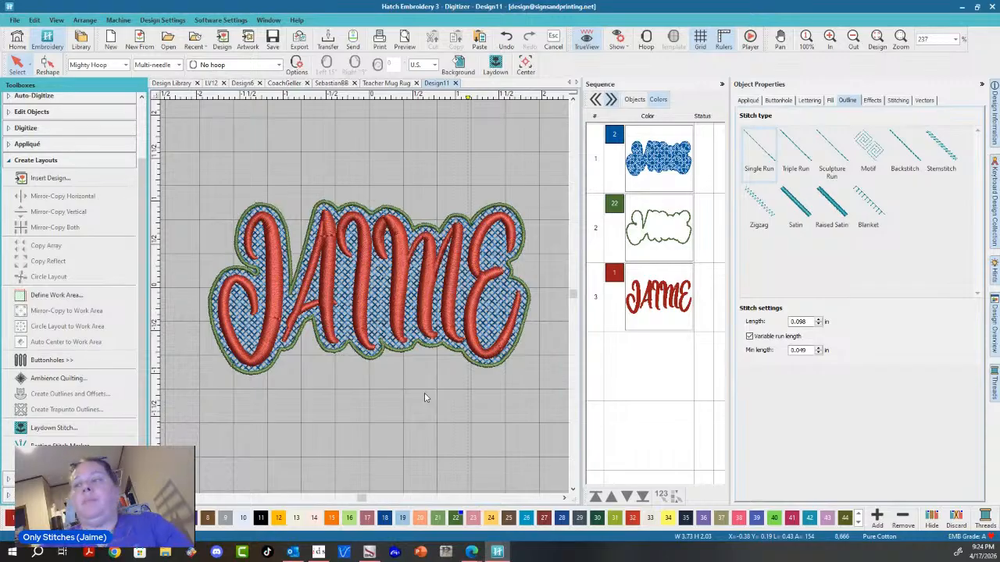
pyautogui.click(373, 323)
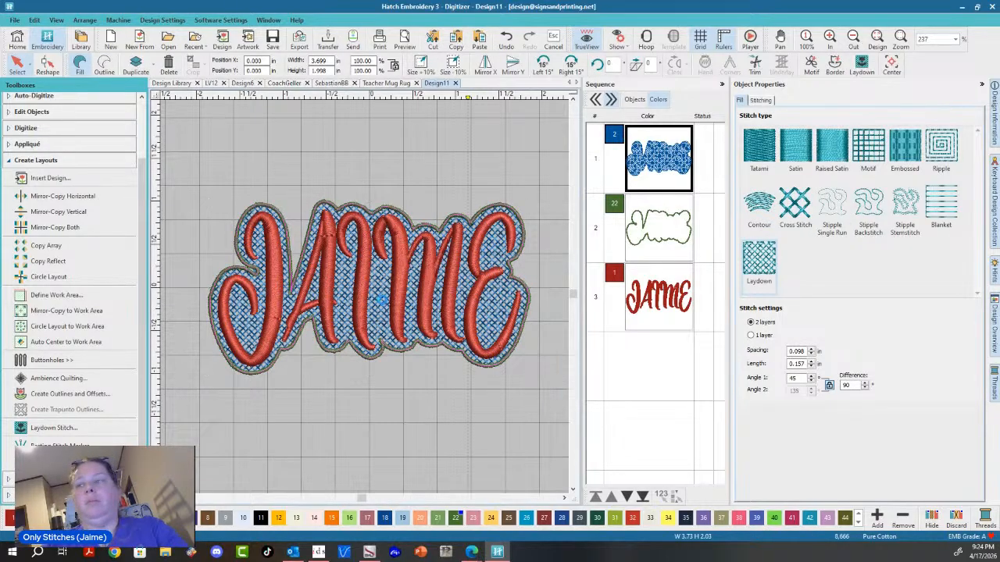
pyautogui.press('Delete')
pyautogui.press('Delete')
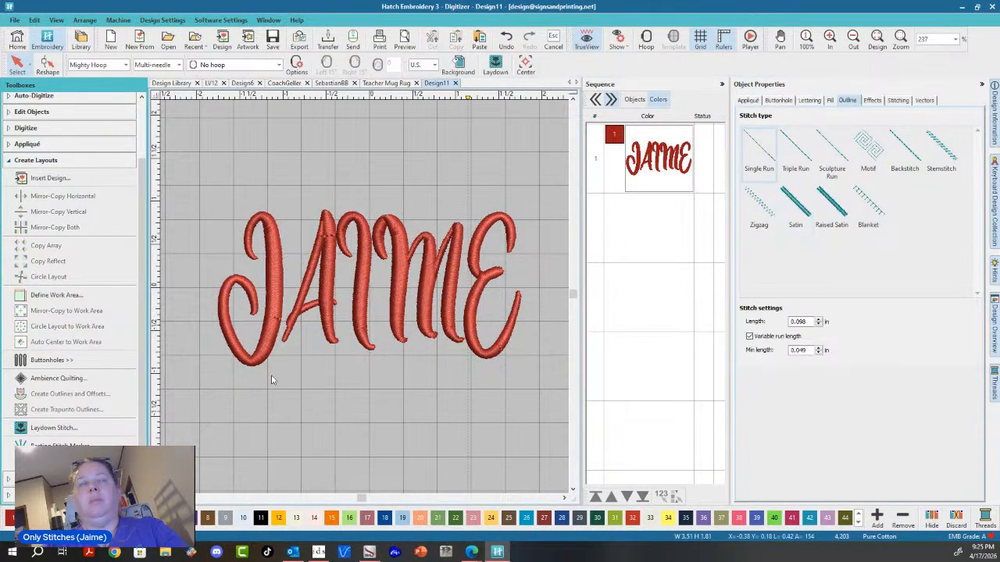
# - Change the name lettering's font to the built-in Athletica embroidery font
pyautogui.click(372, 280)
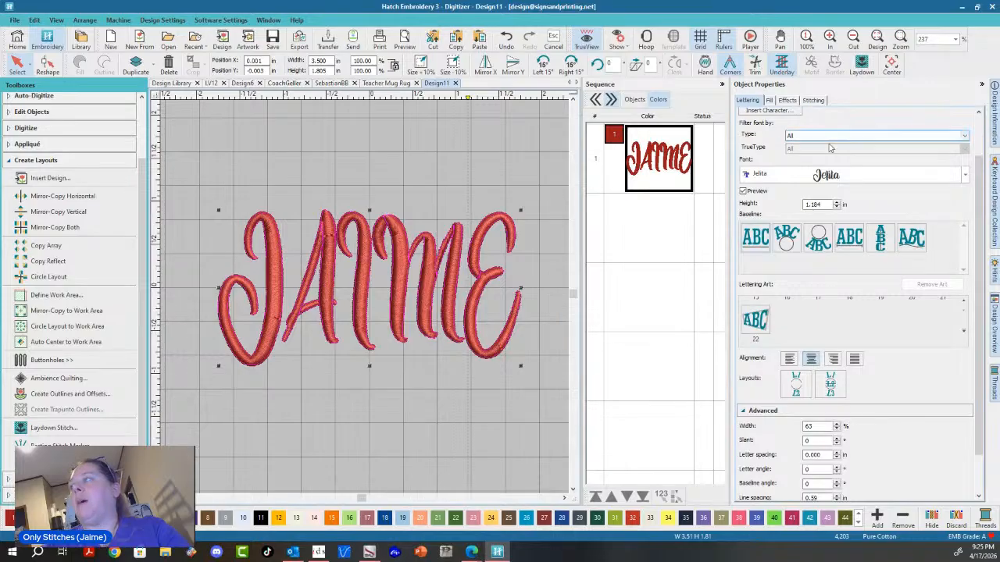
pyautogui.click(965, 175)
pyautogui.moveTo(994, 260); pyautogui.dragTo(994, 193)
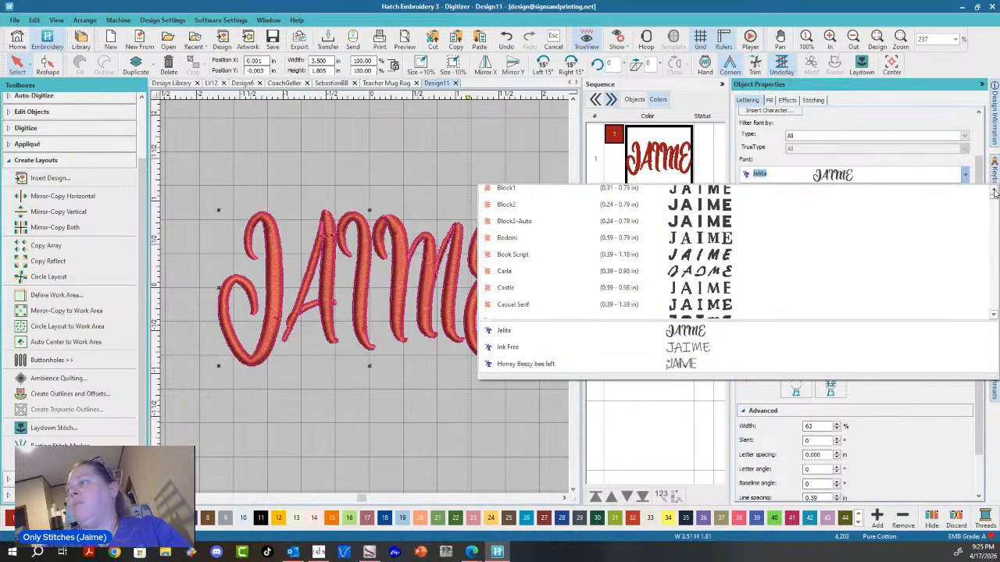
pyautogui.scroll(3, 543, 255)
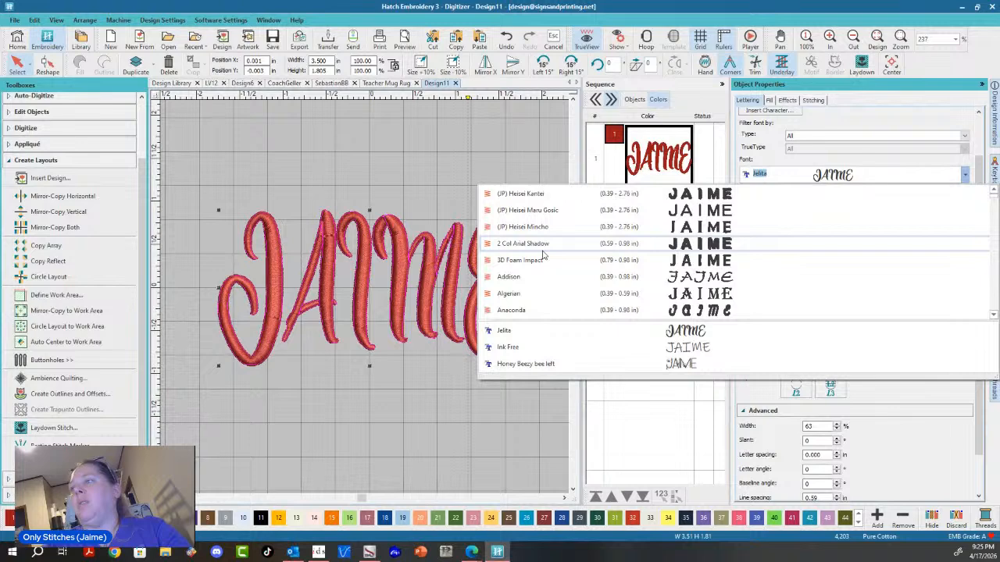
pyautogui.scroll(-5, 543, 255)
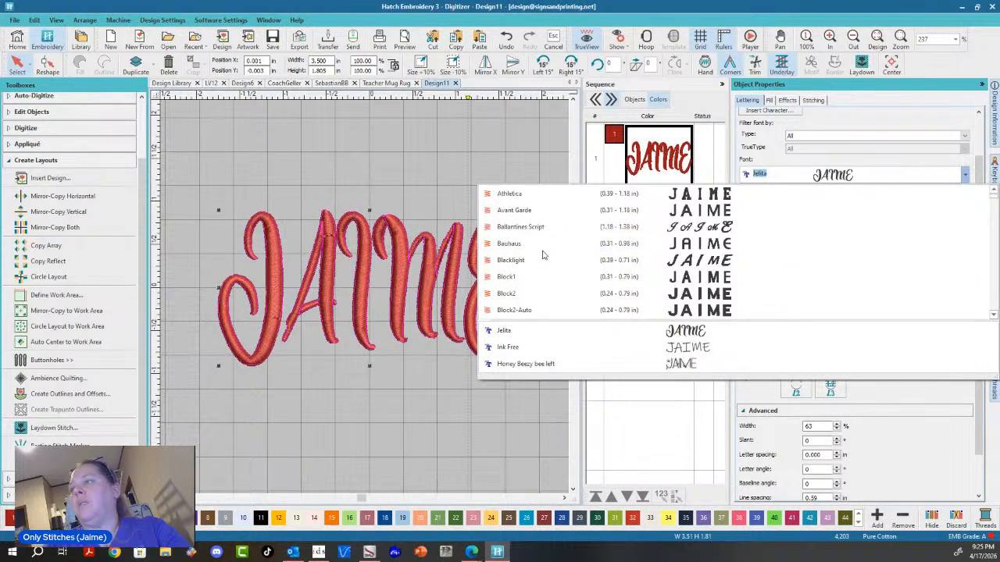
pyautogui.scroll(1, 543, 254)
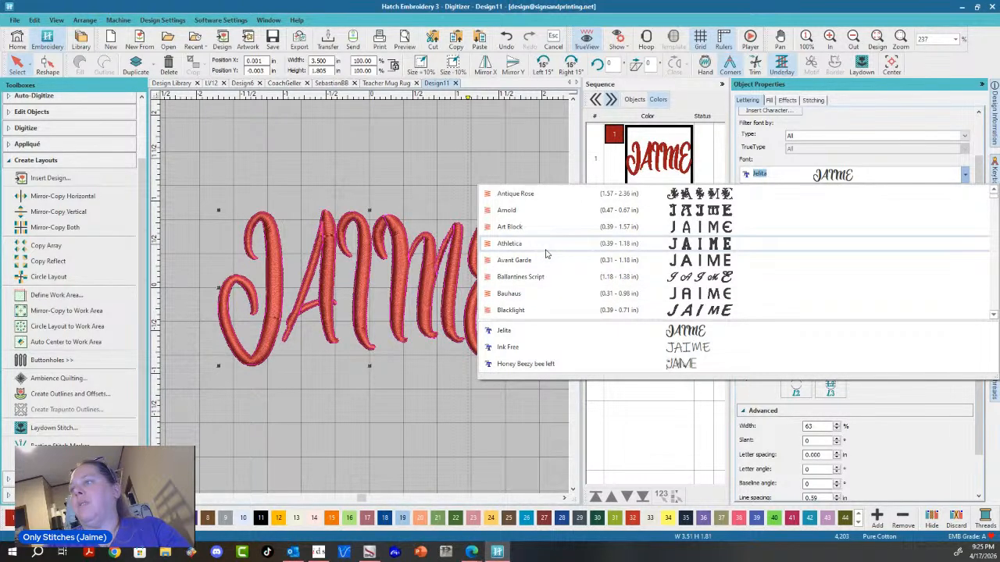
pyautogui.click(545, 247)
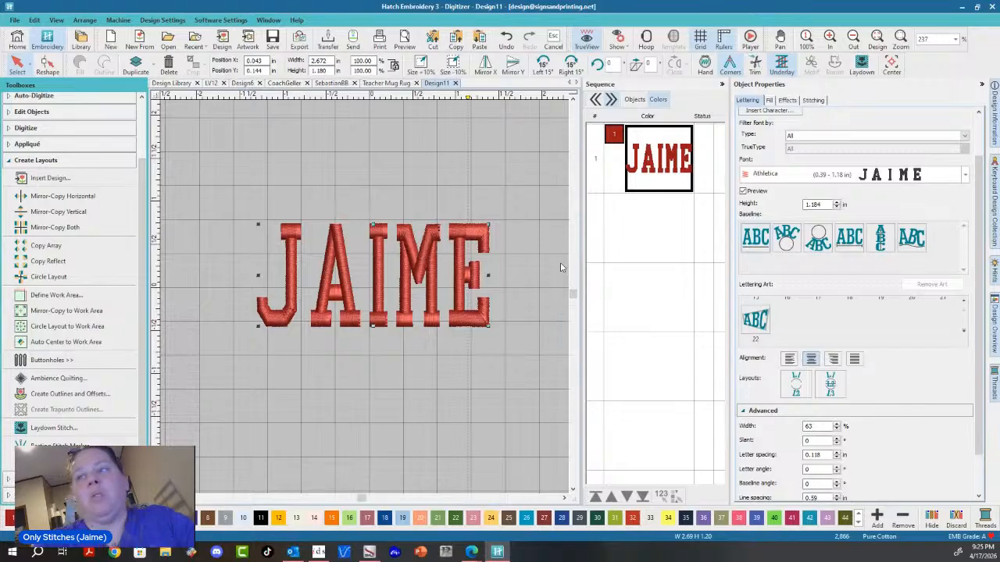
# - Enlarge the name lettering proportionally to a width of 7 in
pyautogui.doubleClick(329, 60)
pyautogui.write('7')
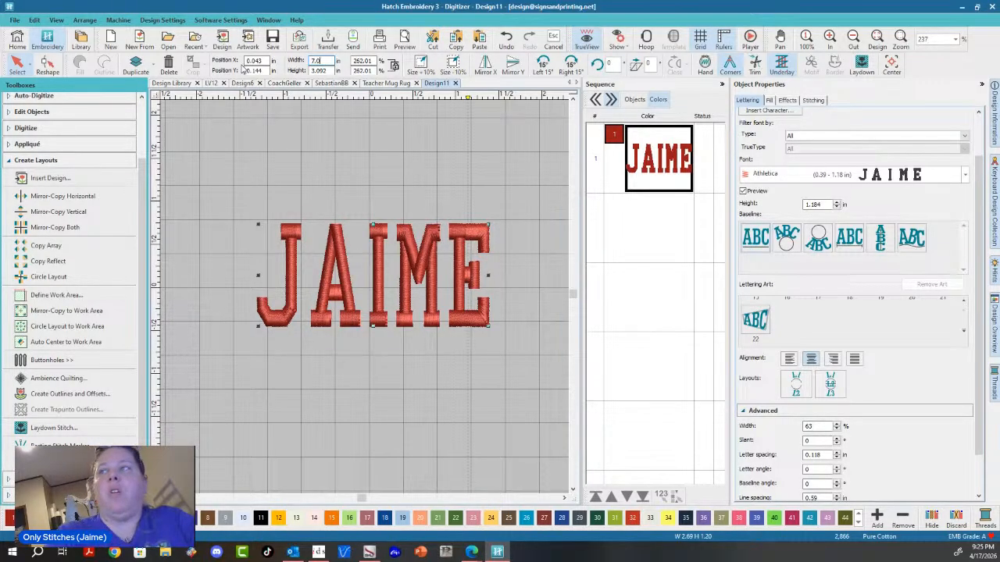
pyautogui.press('Return')
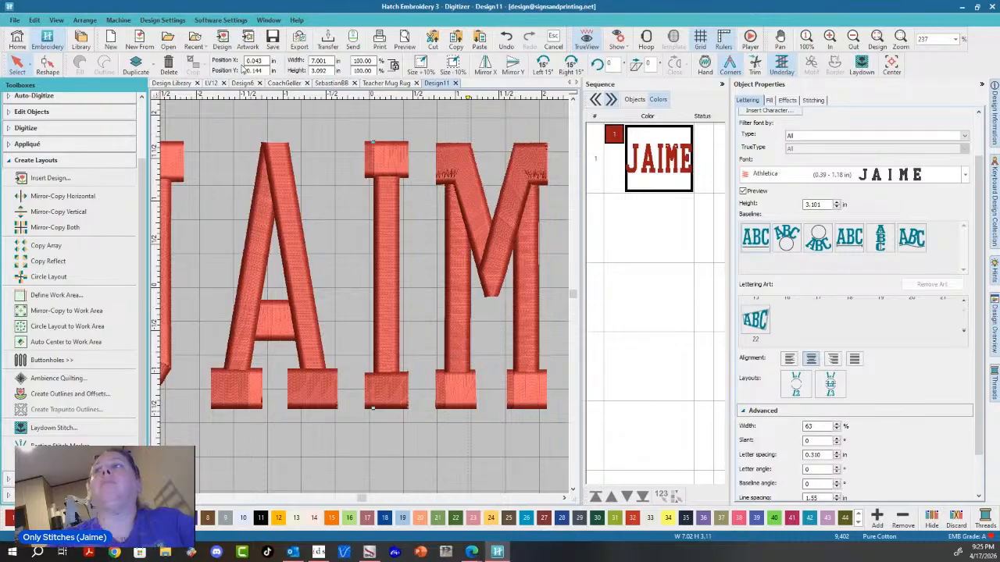
pyautogui.scroll(-3, 369, 293)
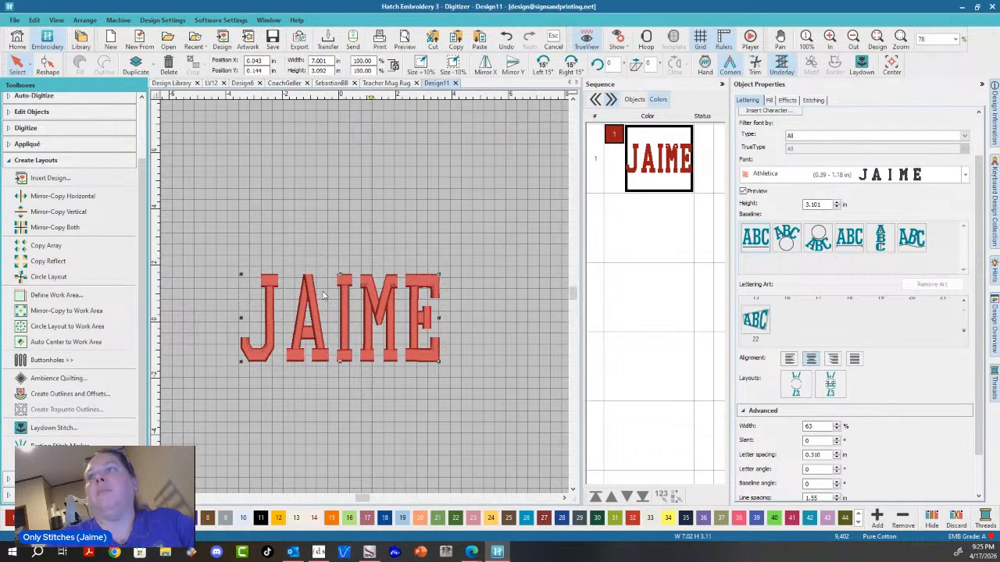
pyautogui.scroll(2, 368, 297)
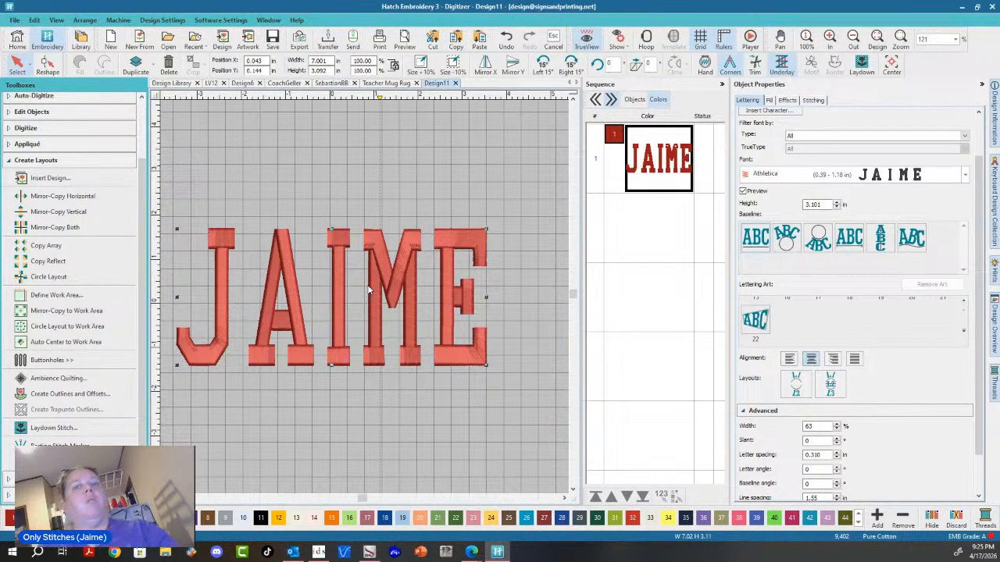
# - Create a satin object outline around the name lettering in thread color 5633 Isacord 40, without offset outlines
pyautogui.click(50, 398)
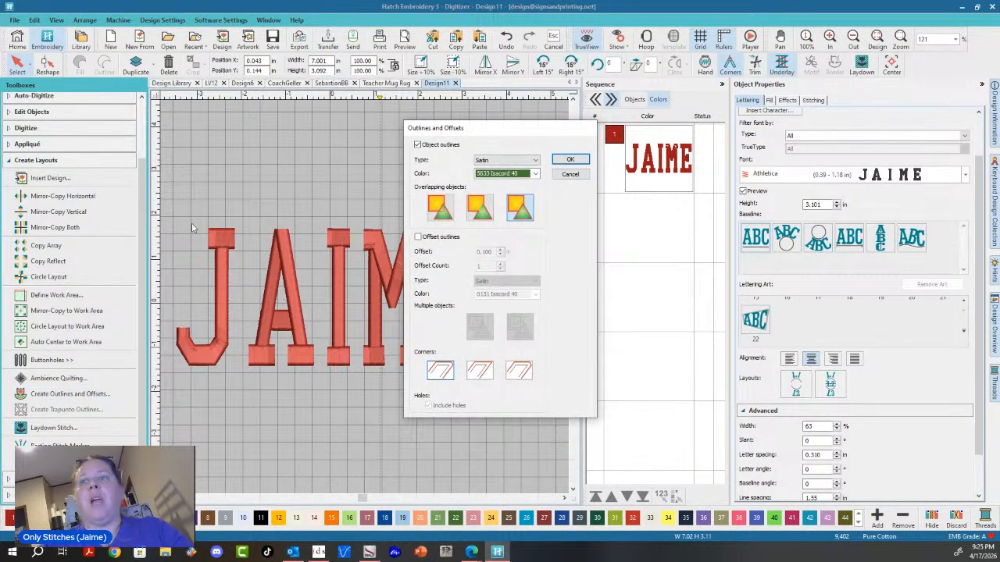
pyautogui.click(570, 159)
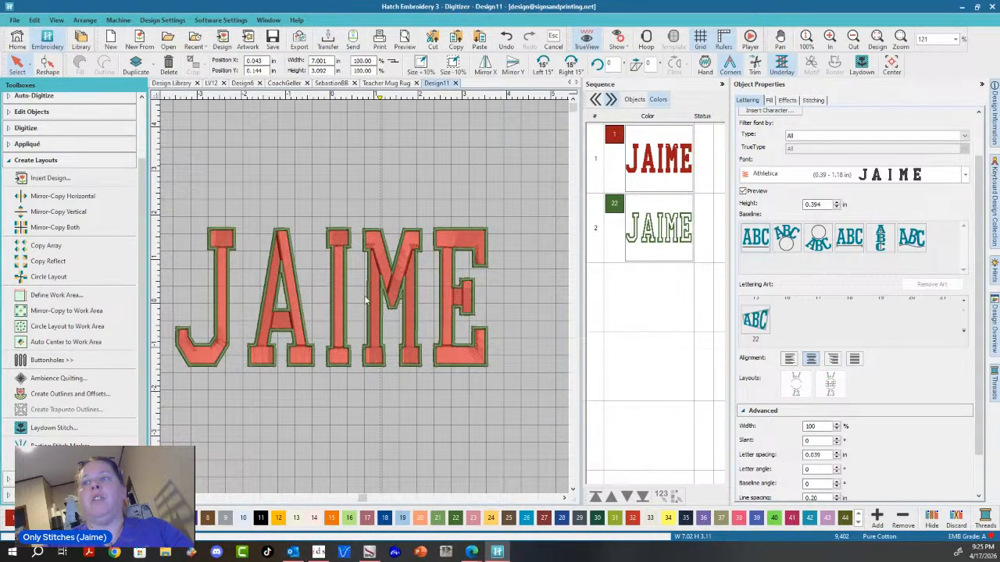
pyautogui.press('Escape')
pyautogui.scroll(2, 364, 296)
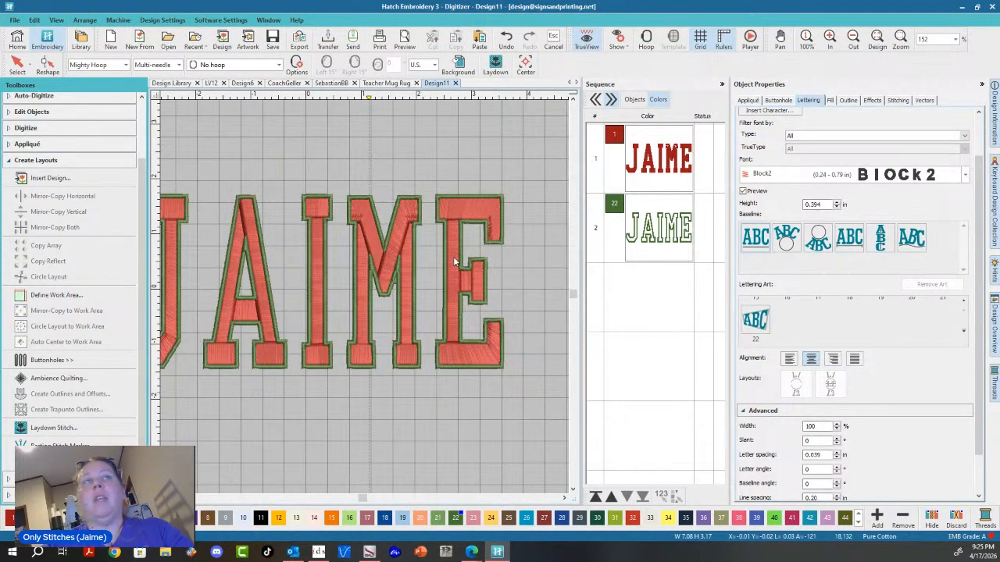
# - Set the green satin outline's stitch width to 0.075 in and examine how it covers the letter edges
pyautogui.click(664, 232)
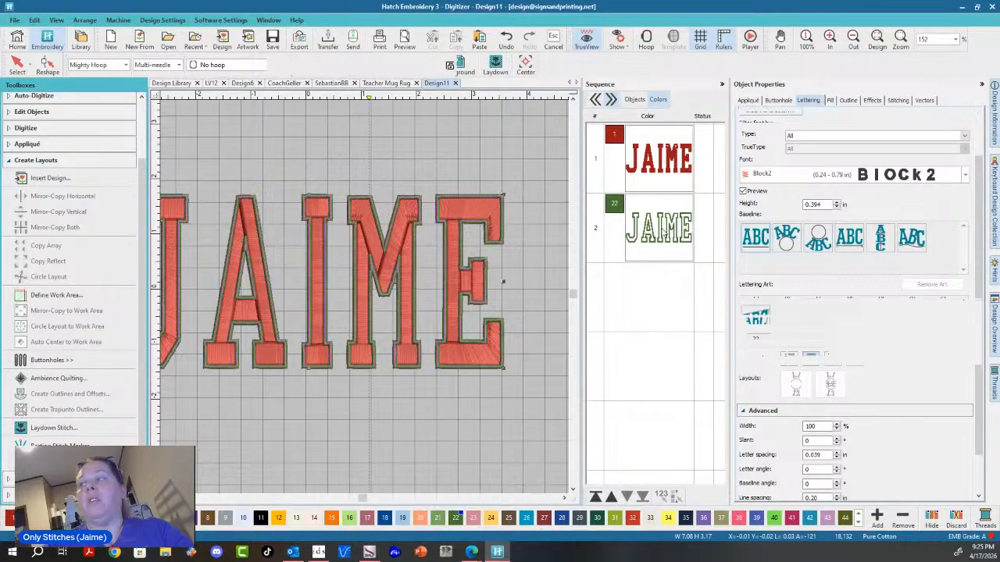
pyautogui.doubleClick(801, 383)
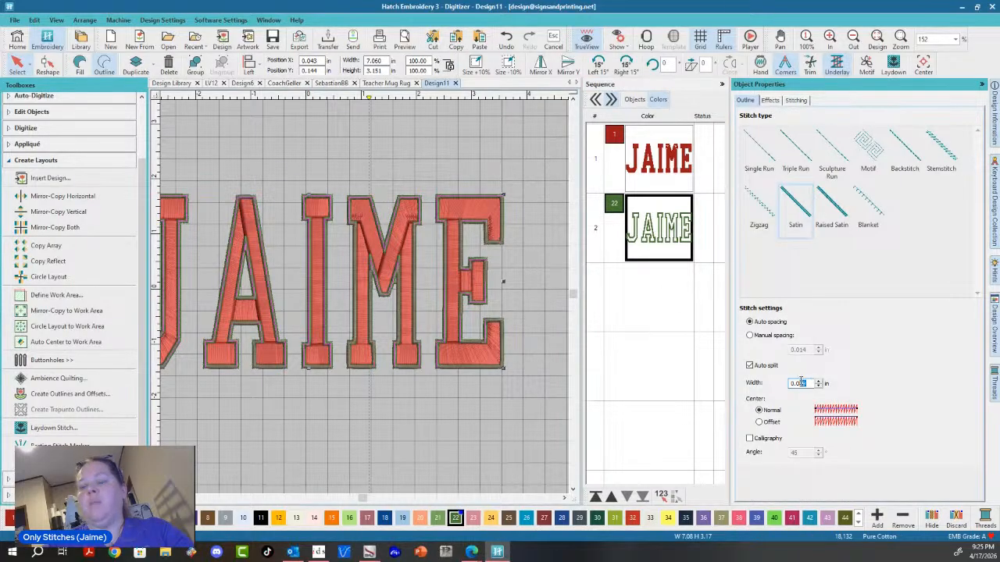
pyautogui.write('0.0')
pyautogui.write('35')
pyautogui.press('Return')
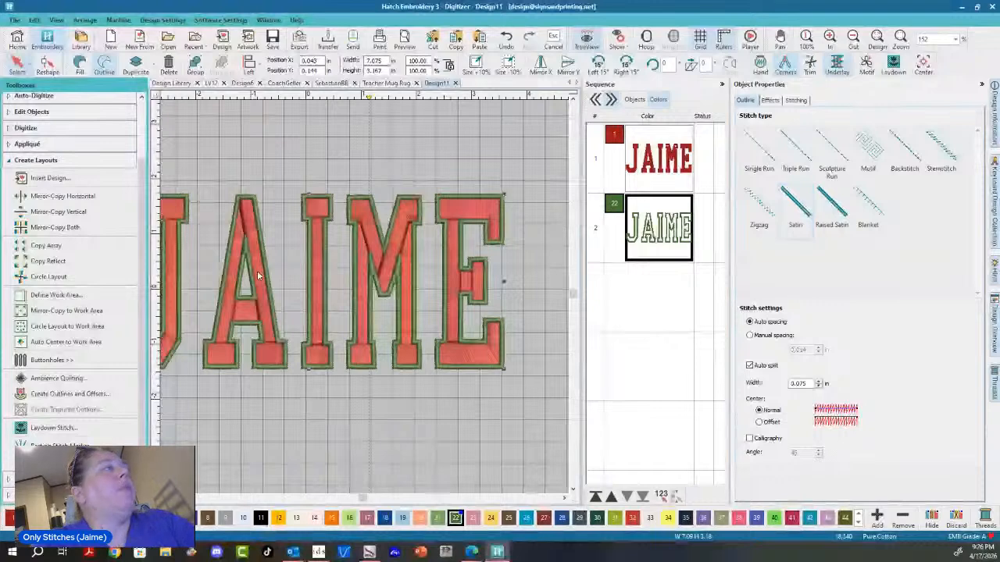
pyautogui.scroll(5, 365, 299)
pyautogui.scroll(-1, 365, 299)
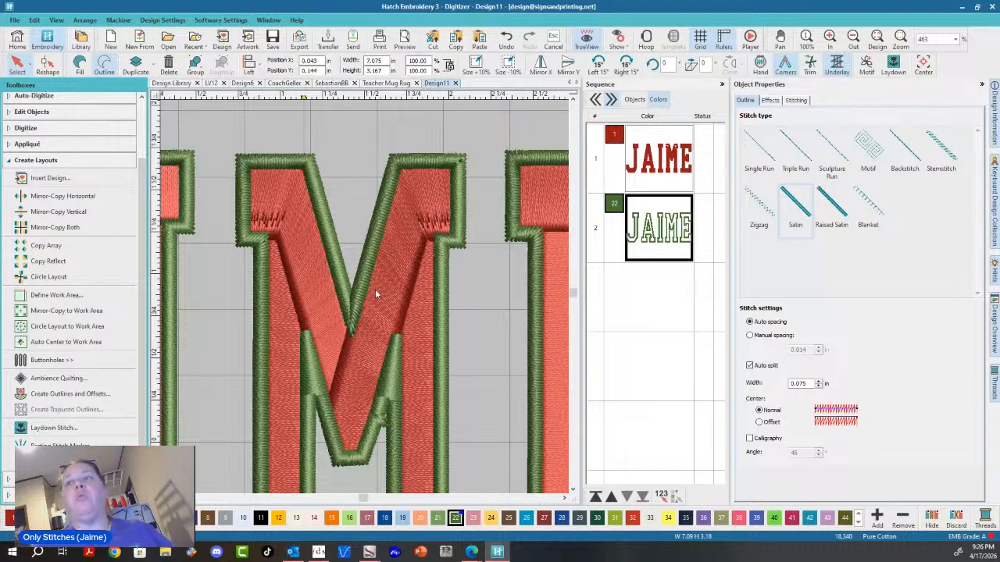
# - Change the red lettering's fill stitch type to Tatami and try fill pattern 18
pyautogui.click(309, 266)
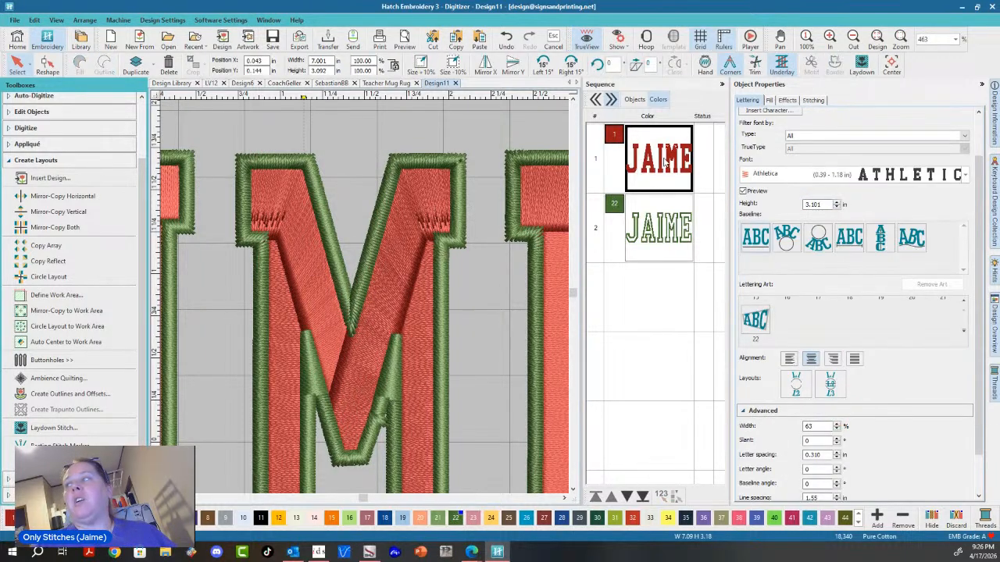
pyautogui.click(769, 101)
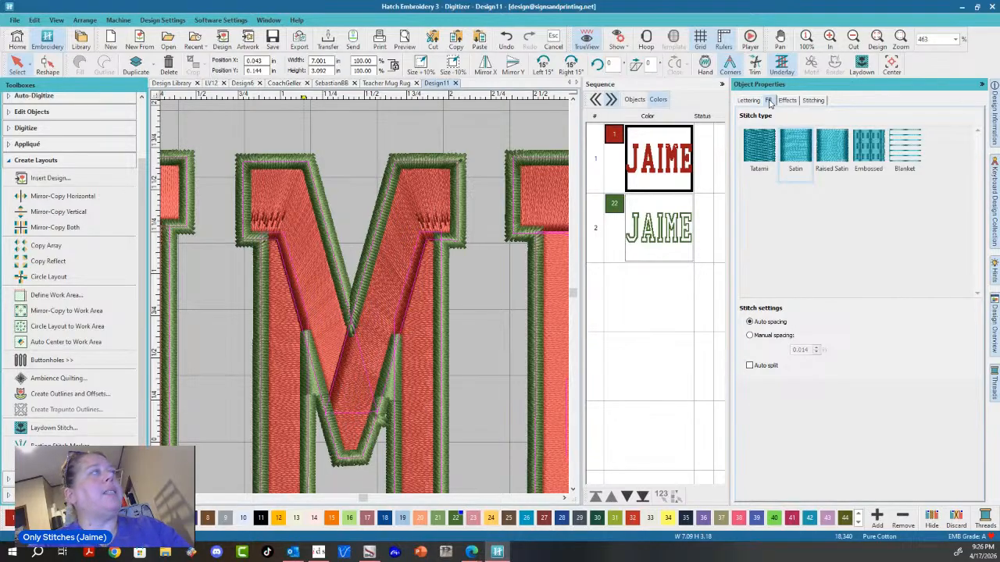
pyautogui.click(770, 148)
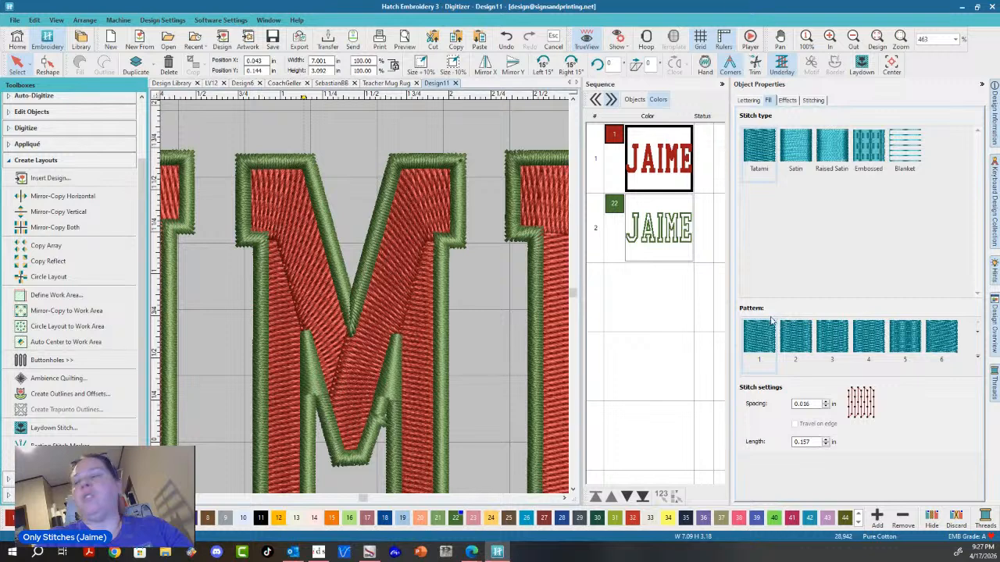
pyautogui.click(981, 360)
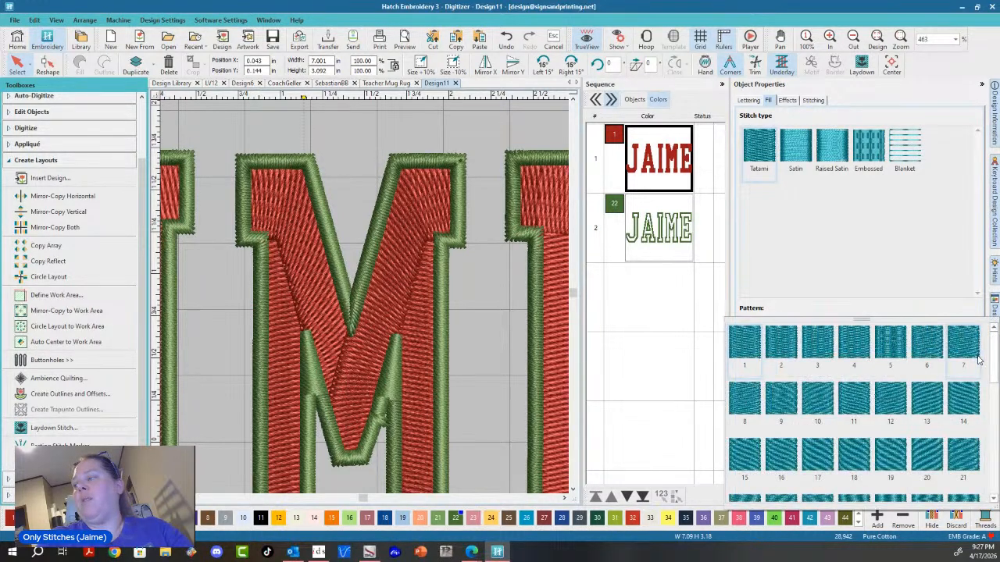
pyautogui.scroll(-5, 912, 375)
pyautogui.scroll(6, 913, 375)
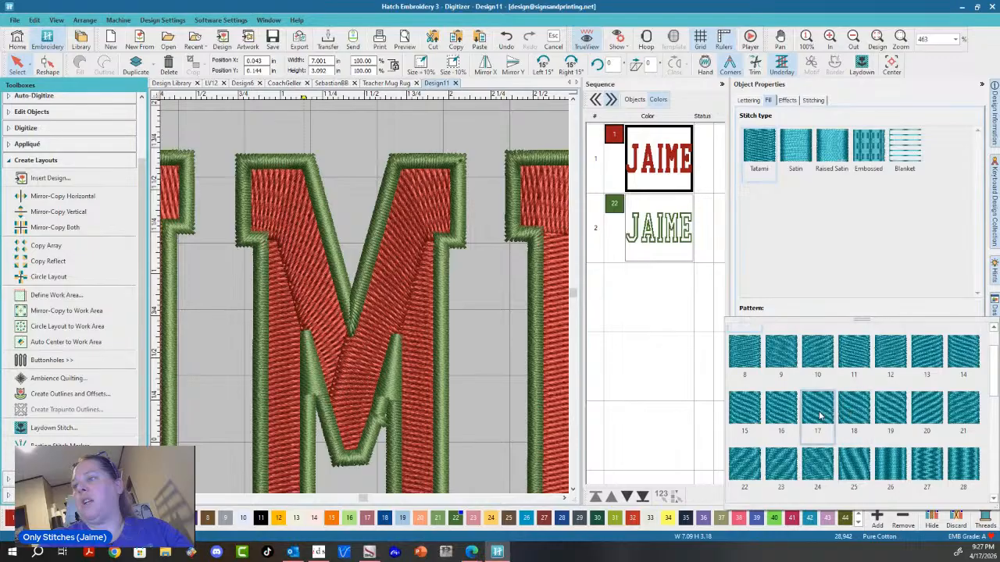
pyautogui.click(818, 411)
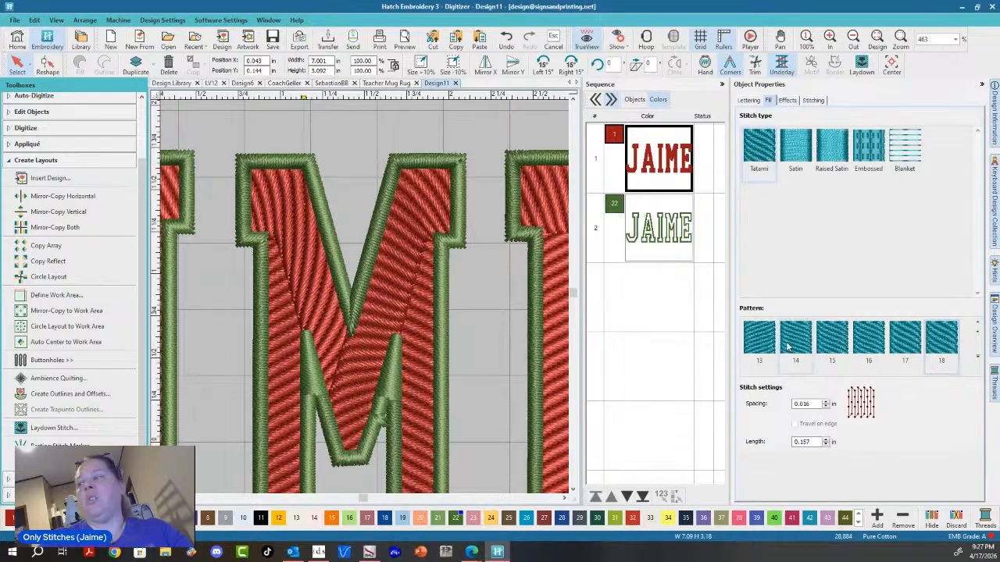
# - Try Tatami patterns 57 and 60 on the red lettering
pyautogui.click(977, 357)
pyautogui.scroll(-6, 852, 426)
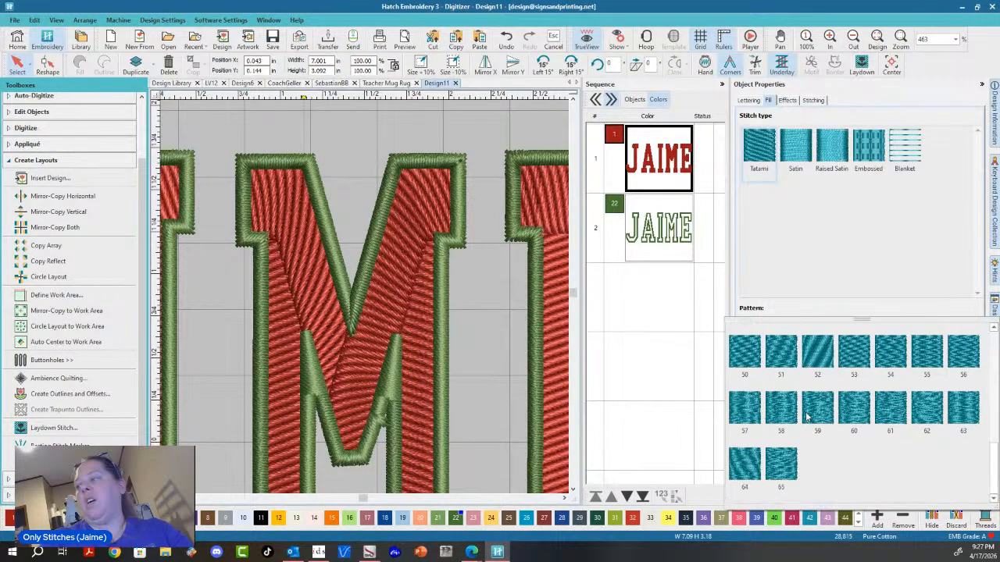
pyautogui.click(751, 415)
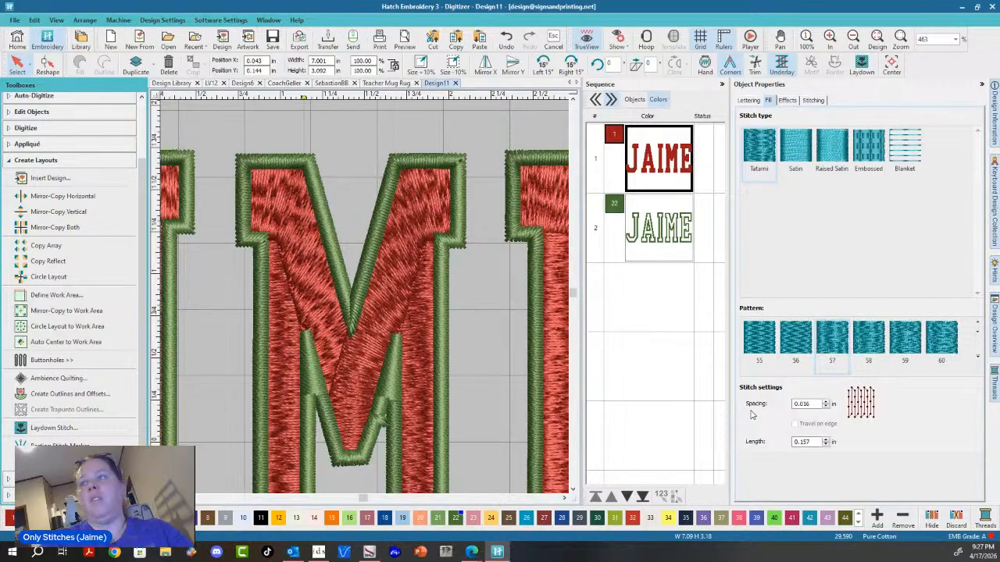
pyautogui.click(944, 344)
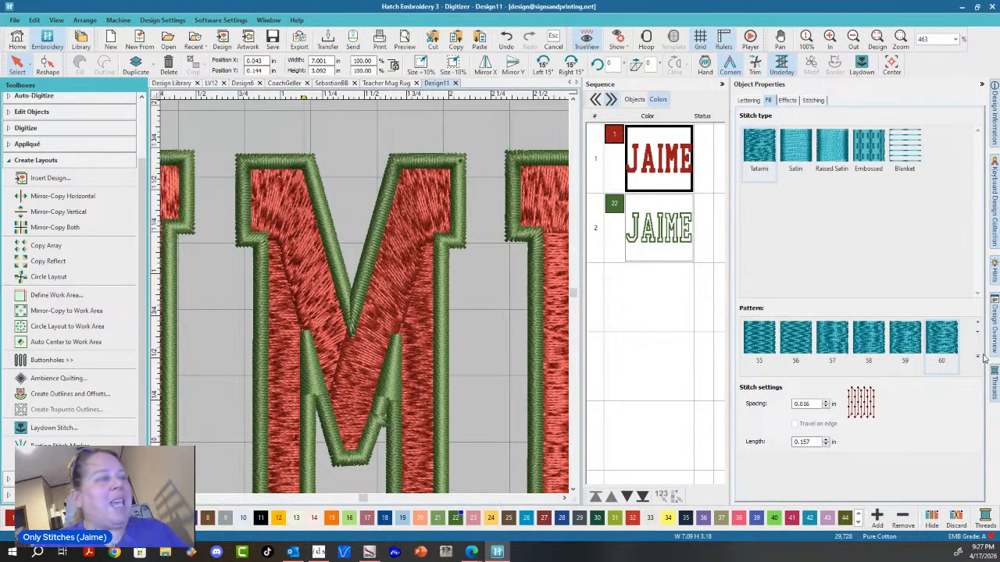
# - Change the red lettering's fill stitch type to Embossed with the Ziggy1 pattern
pyautogui.click(866, 153)
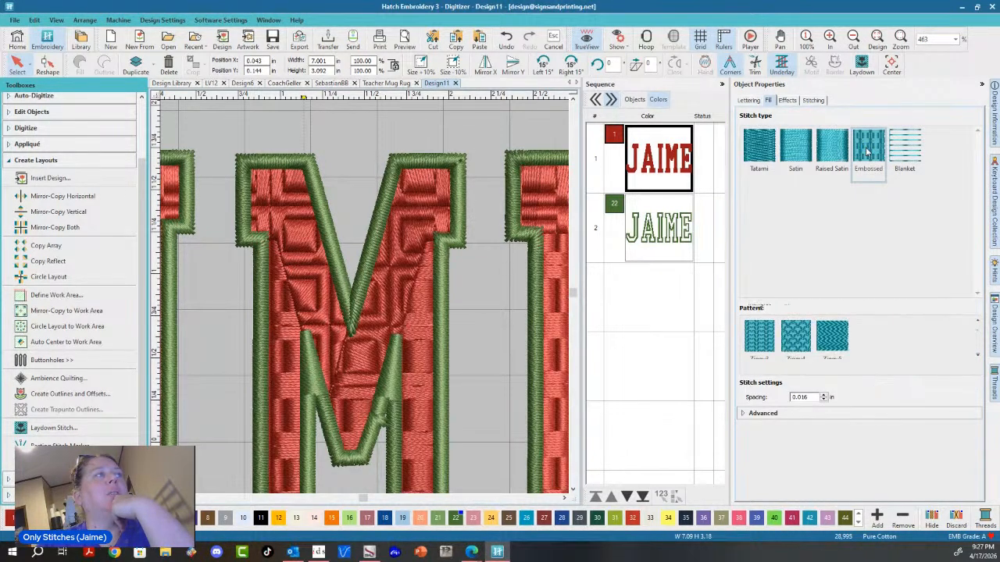
pyautogui.click(981, 356)
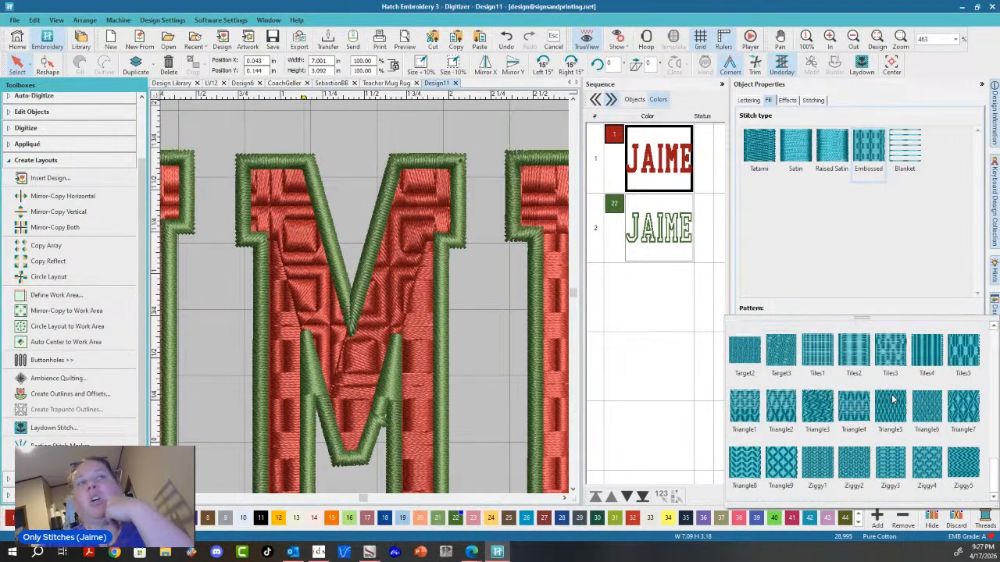
pyautogui.click(818, 468)
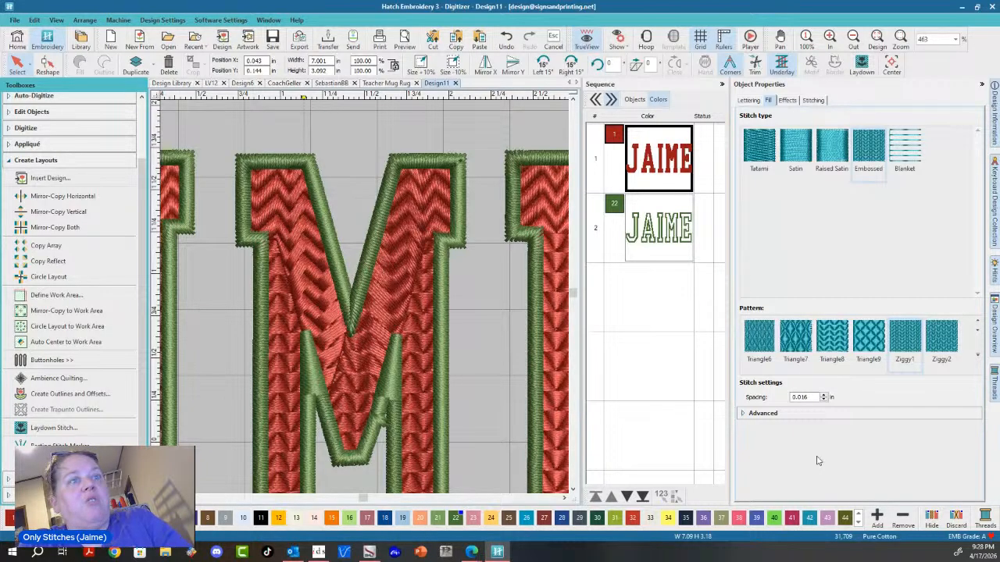
# - Try the Basket embossed pattern on the red lettering and review it across the letters
pyautogui.click(977, 356)
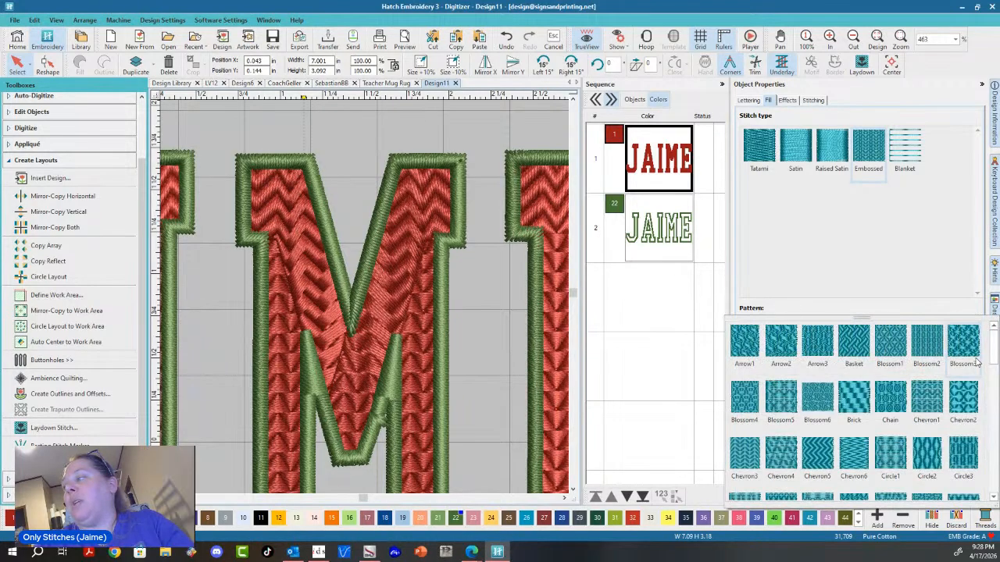
pyautogui.click(859, 344)
pyautogui.scroll(-5, 511, 332)
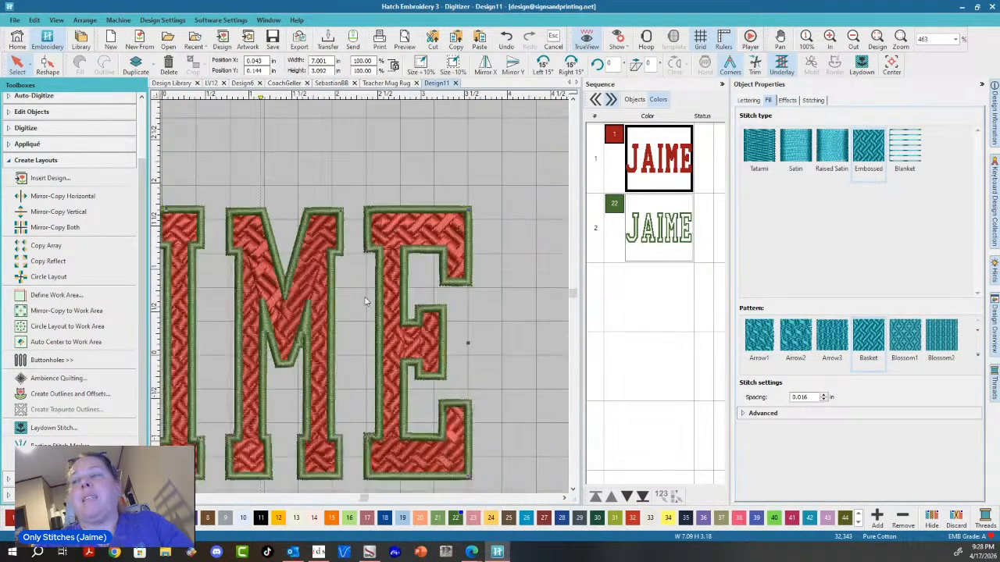
pyautogui.scroll(3, 344, 304)
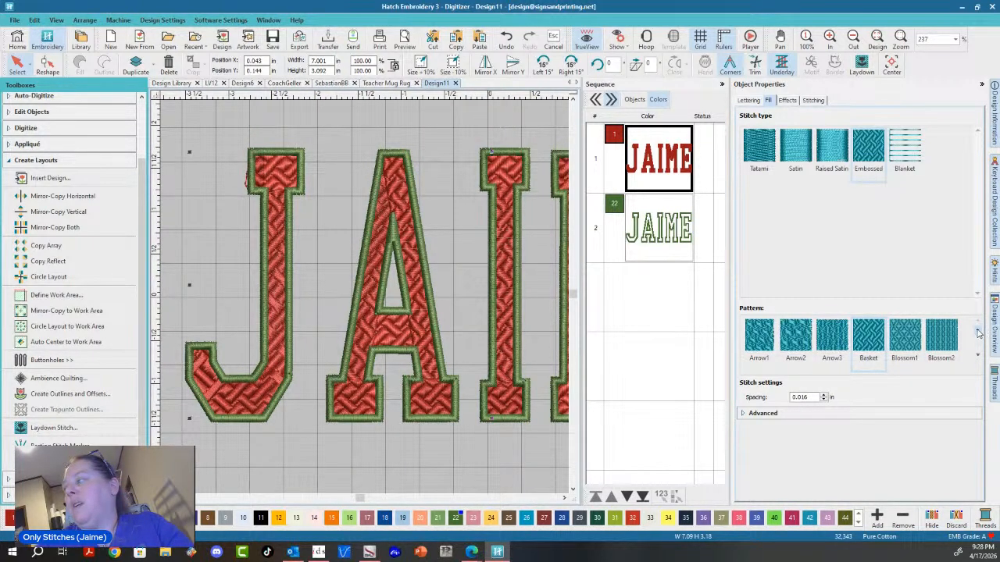
# - Try the embossed patterns Ziggy5, Ziggy4 and Ziggy3 on the red lettering
pyautogui.click(977, 355)
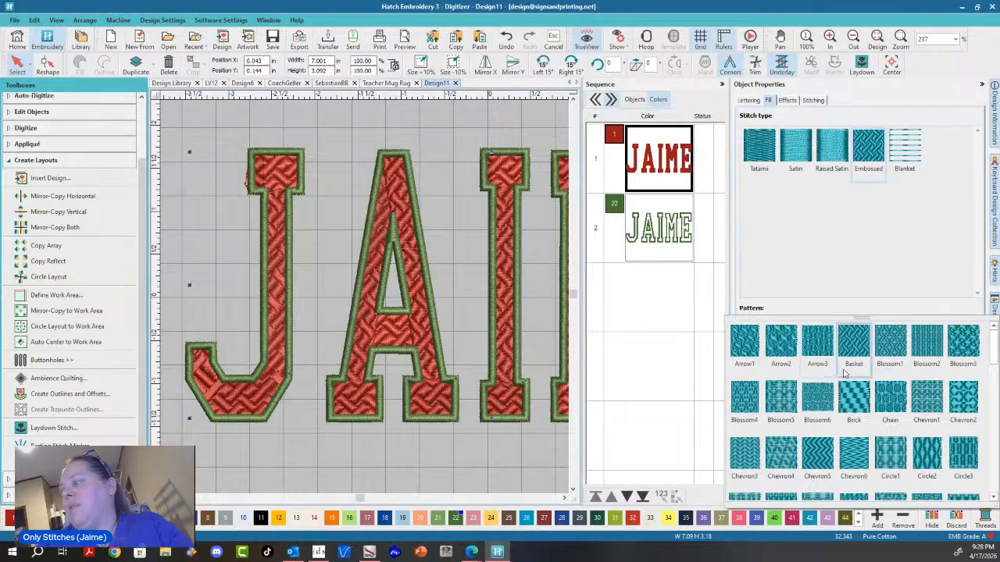
pyautogui.scroll(-5, 855, 367)
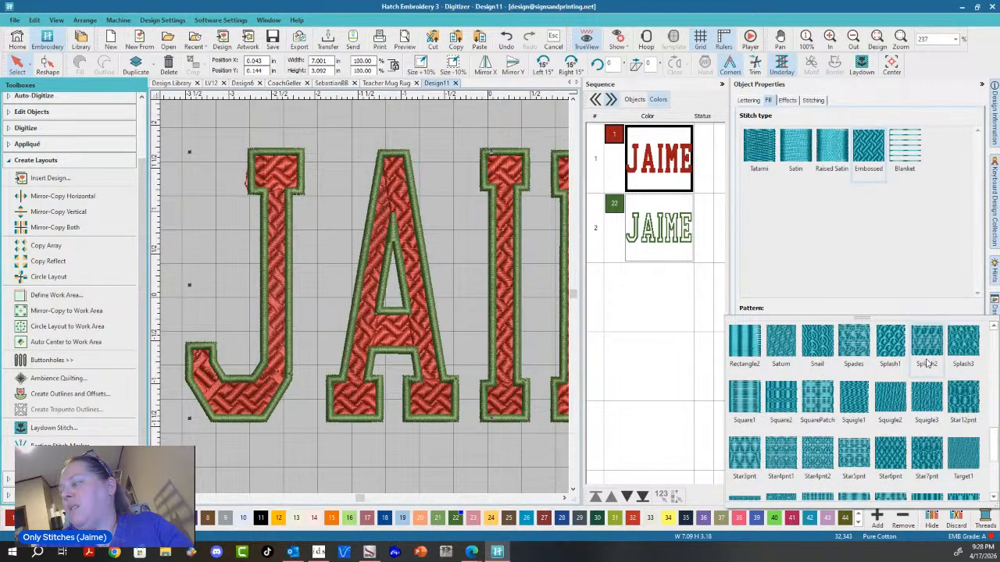
pyautogui.scroll(-3, 930, 367)
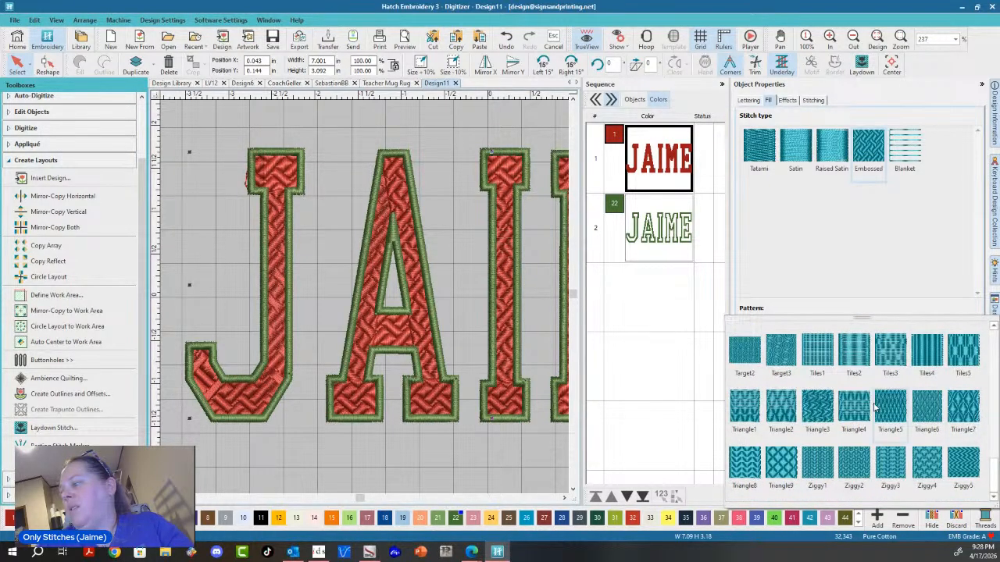
pyautogui.click(969, 467)
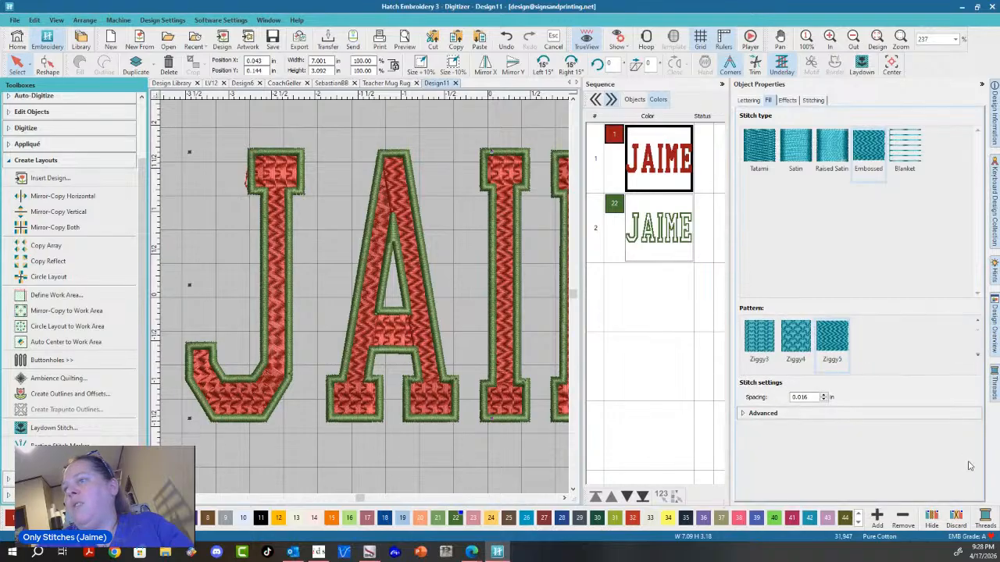
pyautogui.click(795, 344)
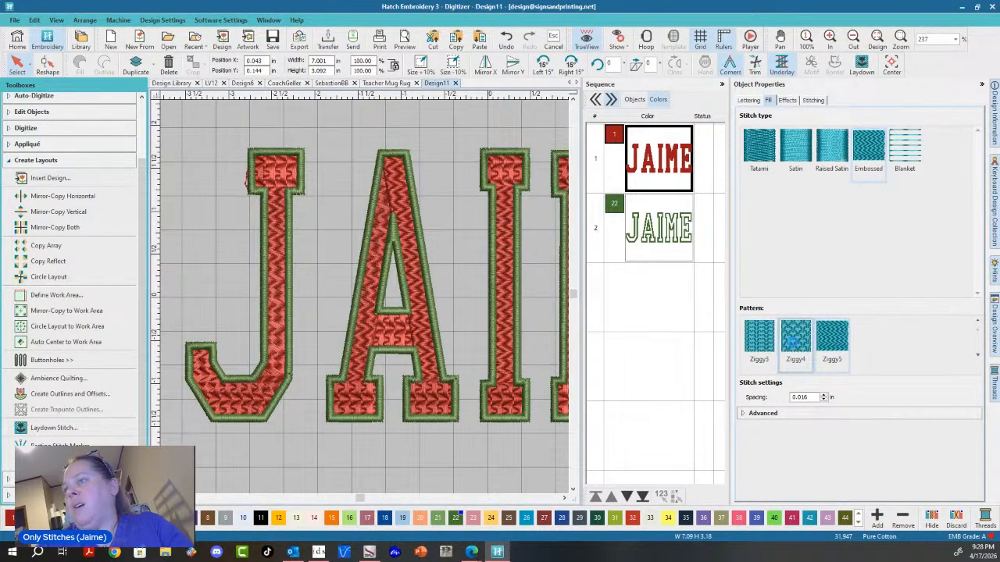
pyautogui.click(759, 343)
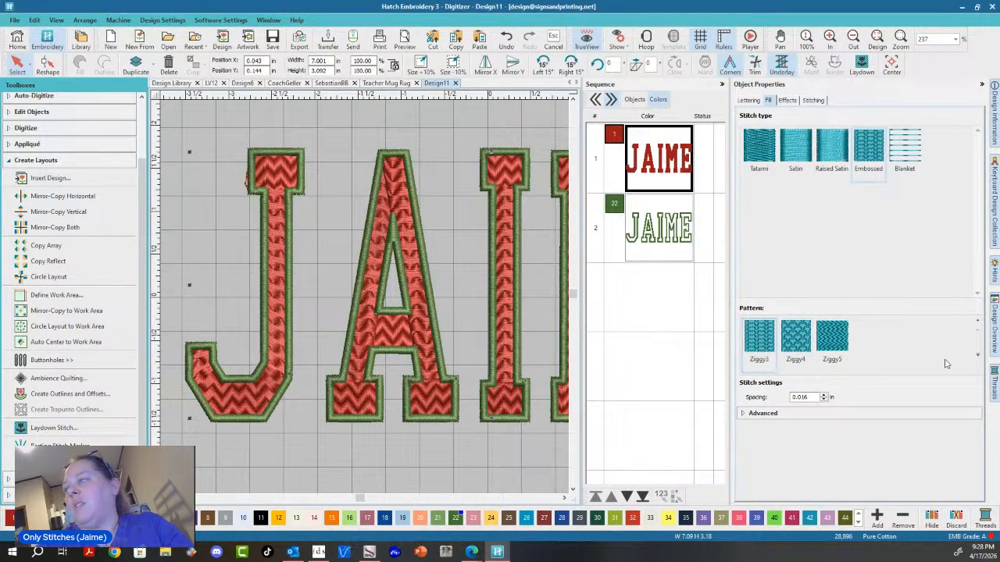
# - Apply the Basket embossed pattern to the red lettering and check the letter A up close
pyautogui.click(978, 356)
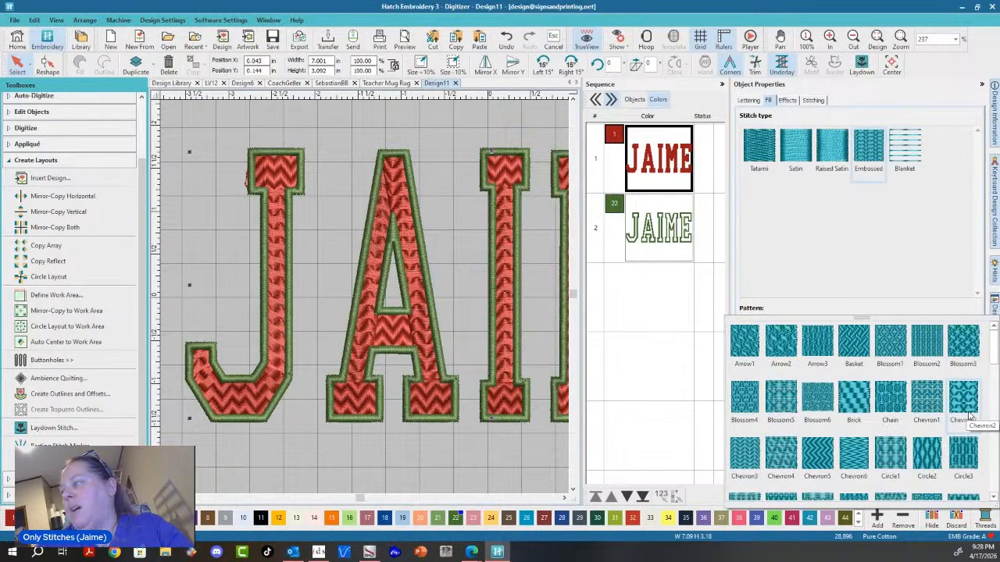
pyautogui.click(853, 342)
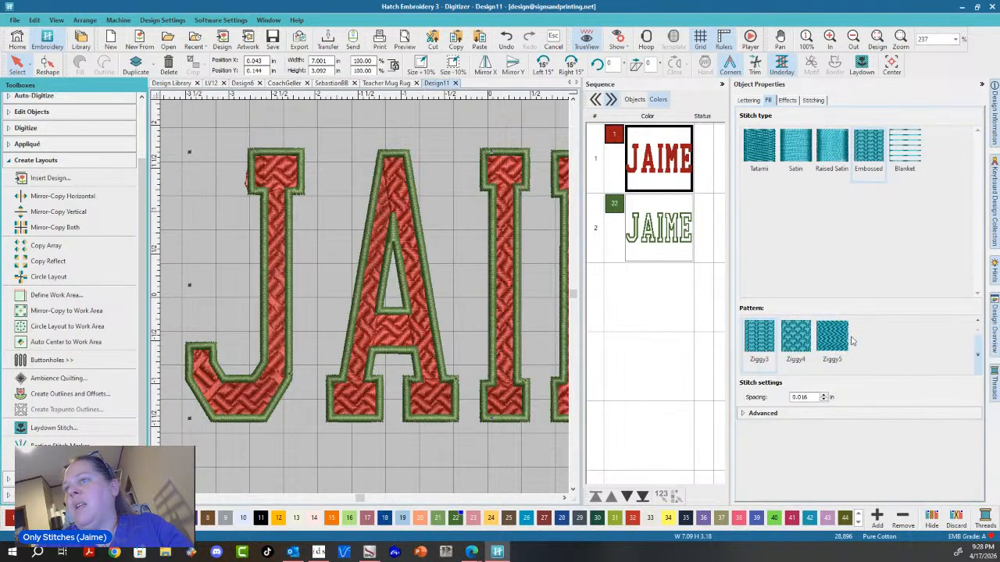
pyautogui.scroll(2, 364, 296)
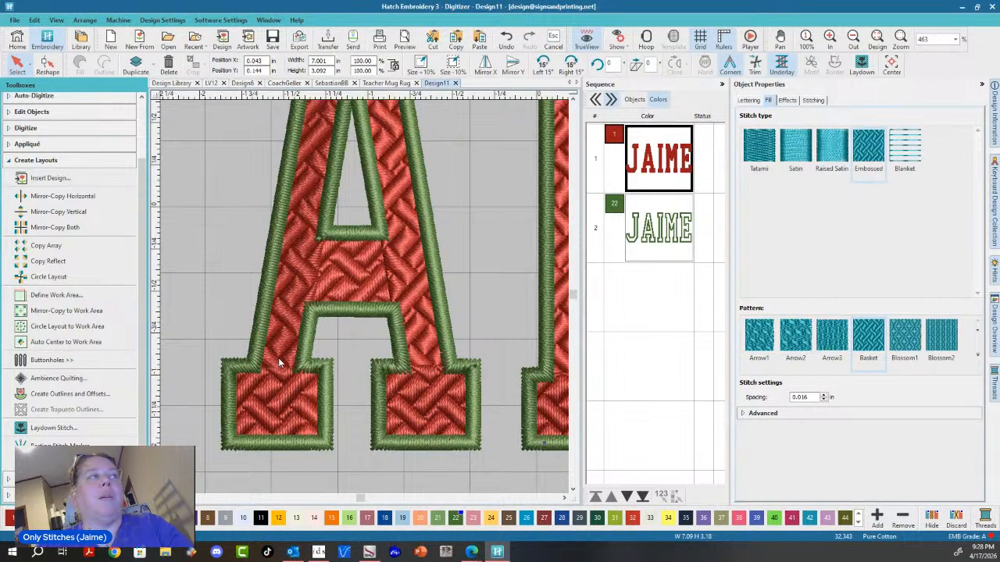
# - Examine the whole red lettering with its Basket embossed fill and green satin outline
pyautogui.scroll(-4, 364, 301)
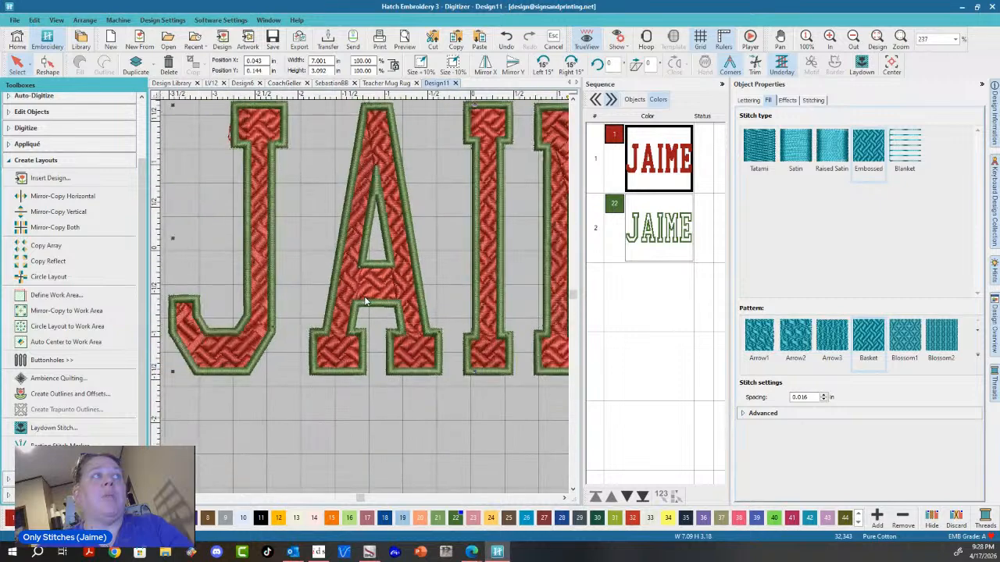
pyautogui.scroll(-1, 364, 300)
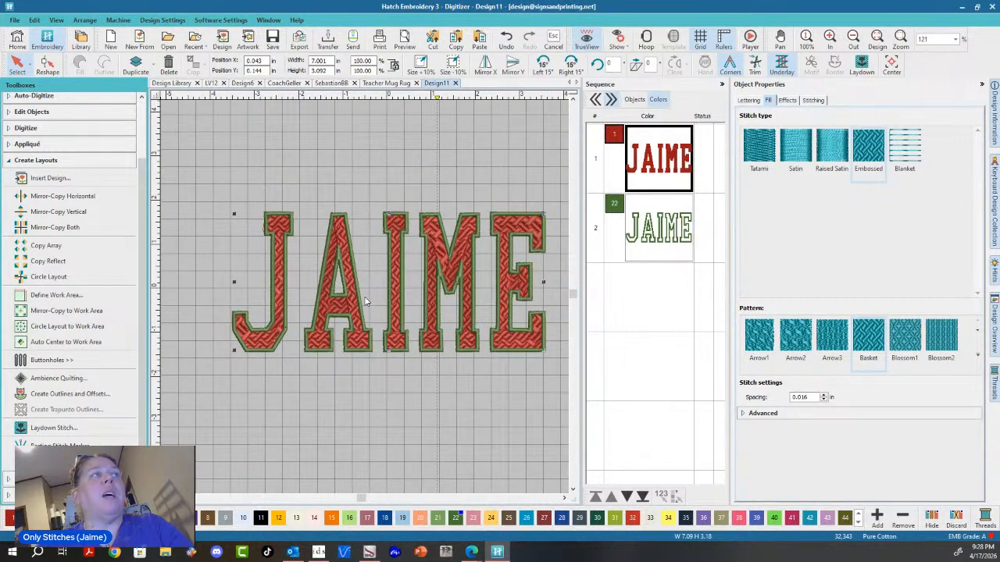
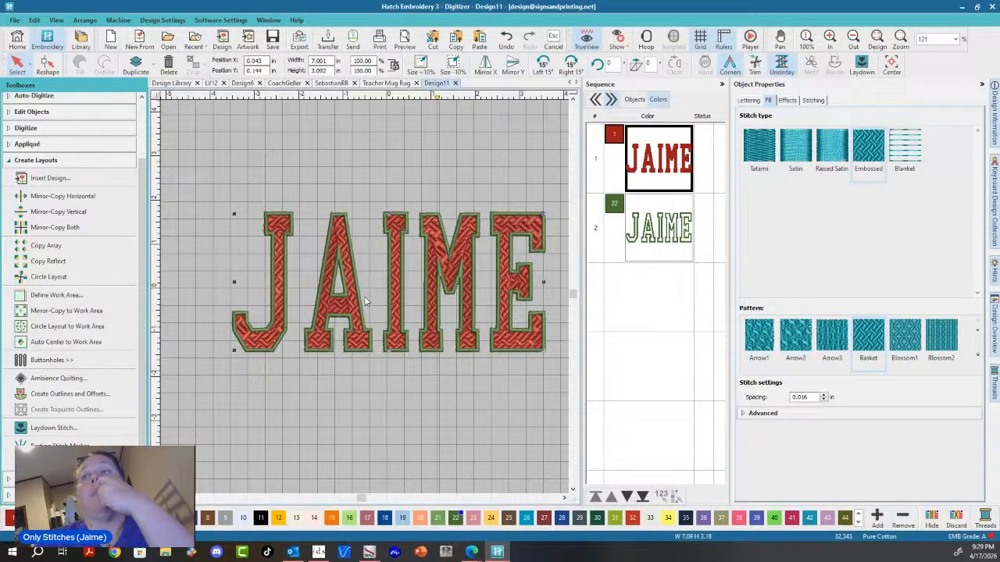
pyautogui.scroll(-1, 367, 303)
pyautogui.scroll(-1, 365, 302)
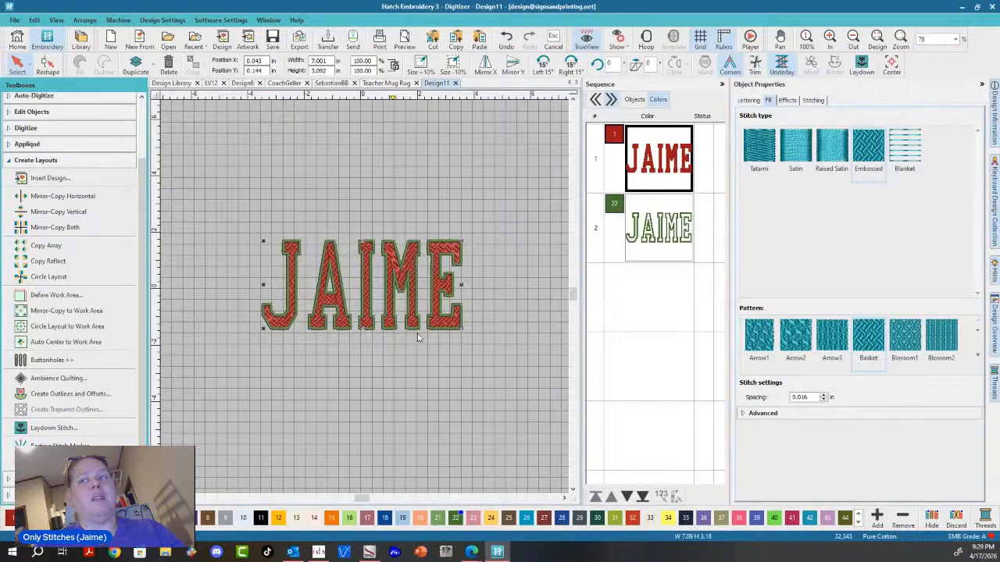
pyautogui.press('Tab')
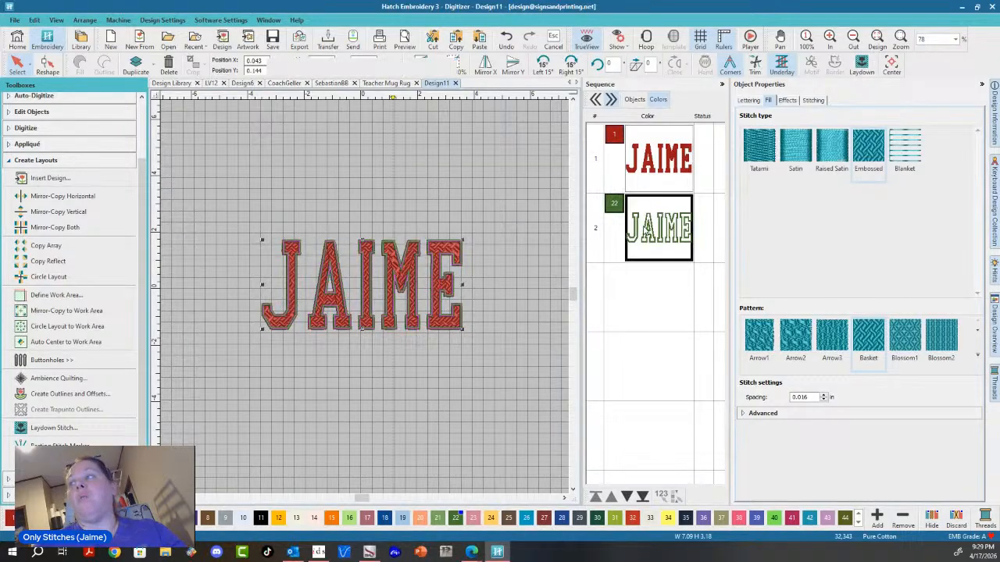
pyautogui.click(442, 370)
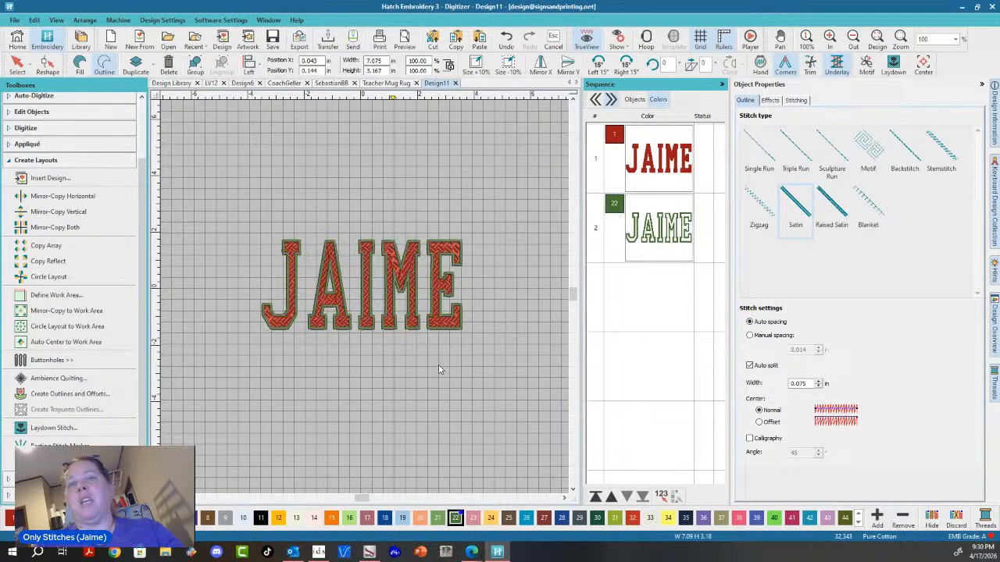
pyautogui.hotkey('ctrl', 'a')
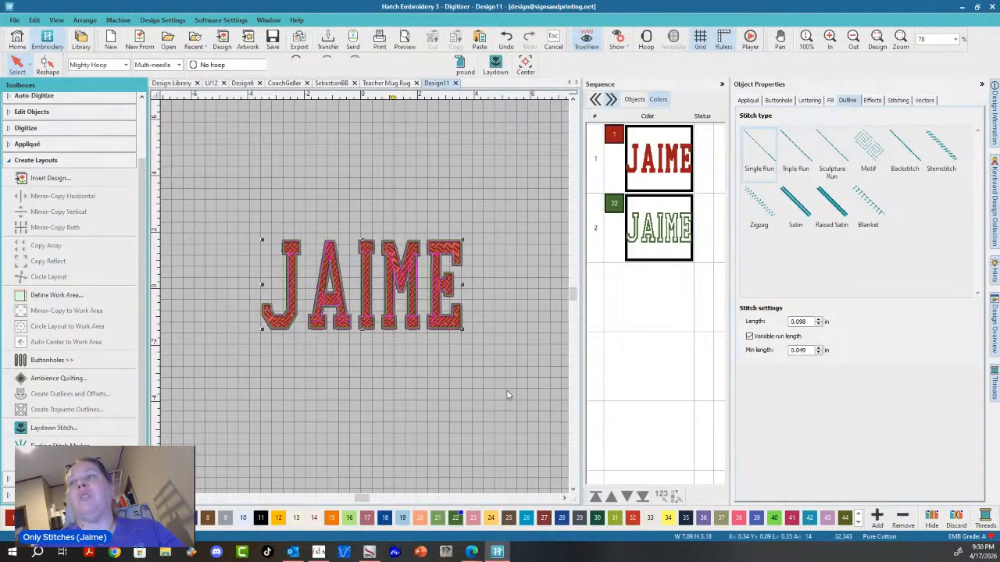
pyautogui.click(511, 393)
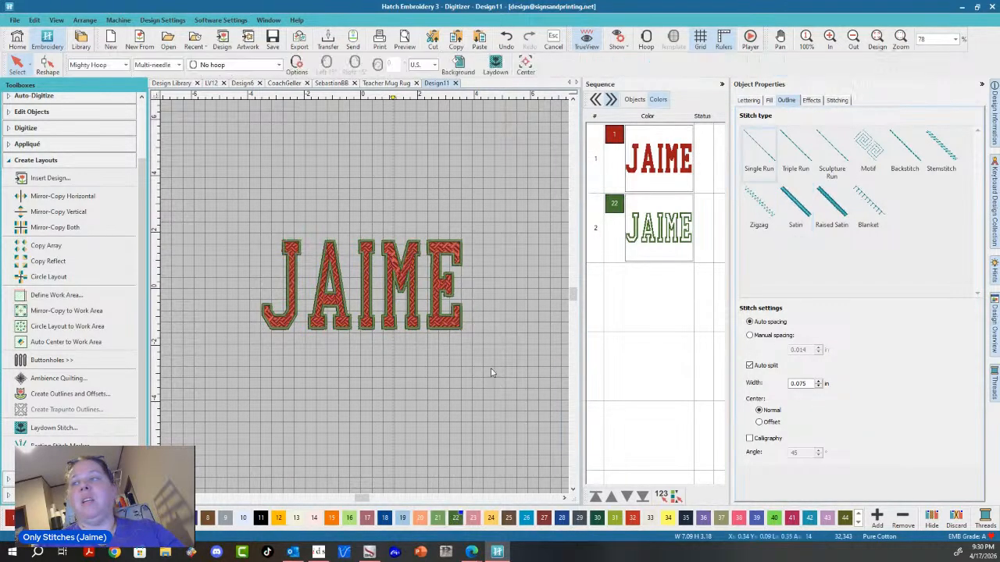
# - Try a single 0.100 in satin offset outline, without object outlines, around the red lettering
pyautogui.click(659, 168)
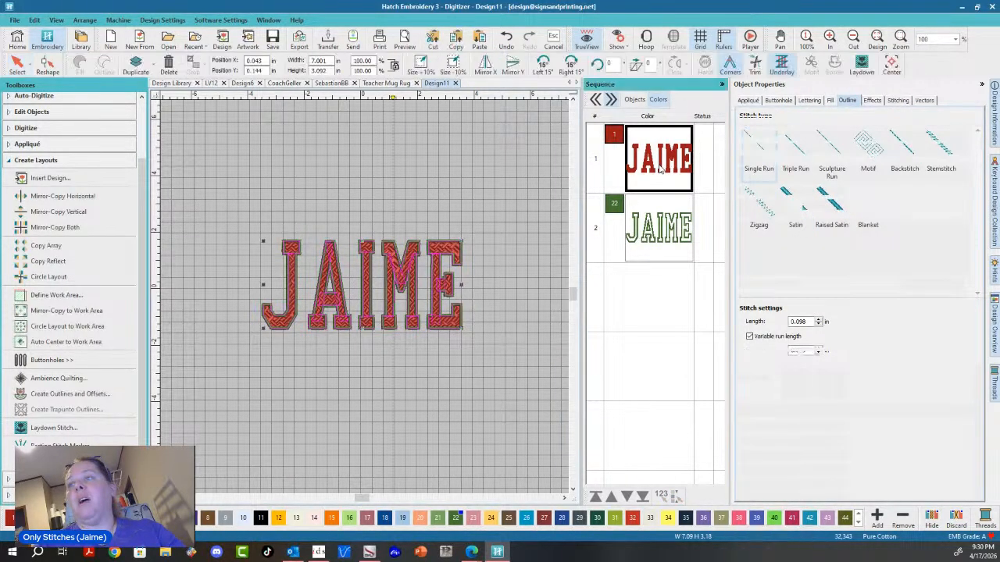
pyautogui.click(71, 395)
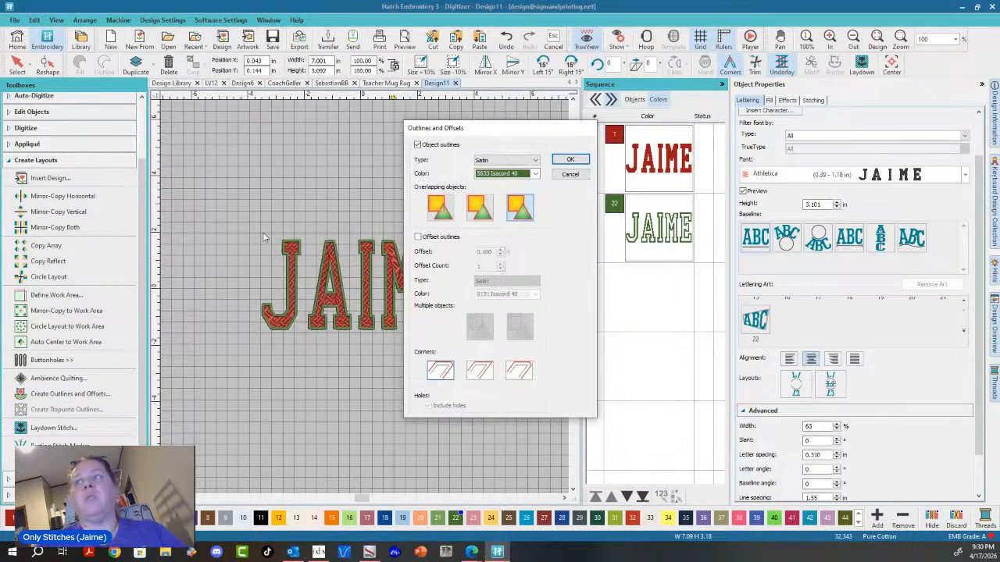
pyautogui.click(418, 146)
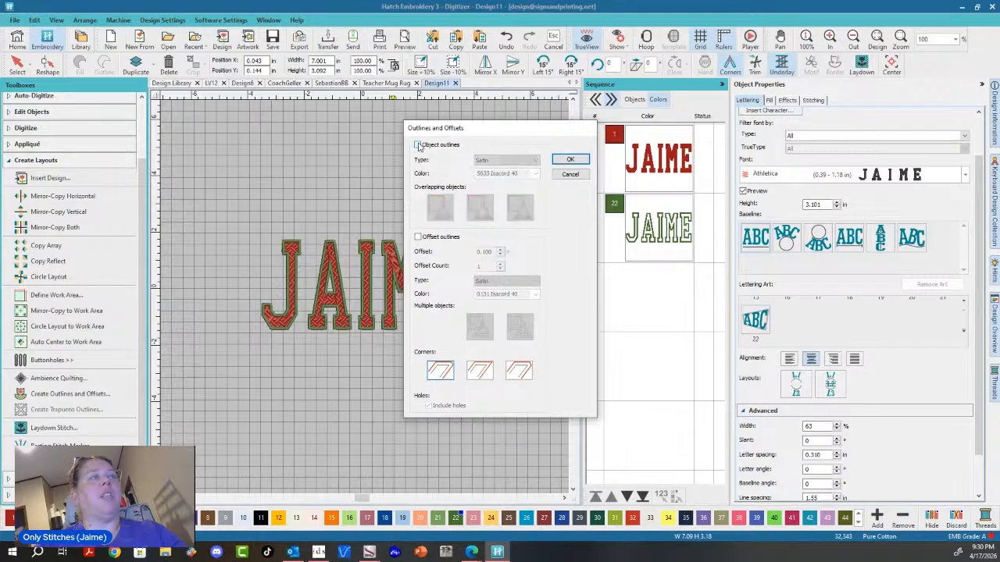
pyautogui.click(418, 237)
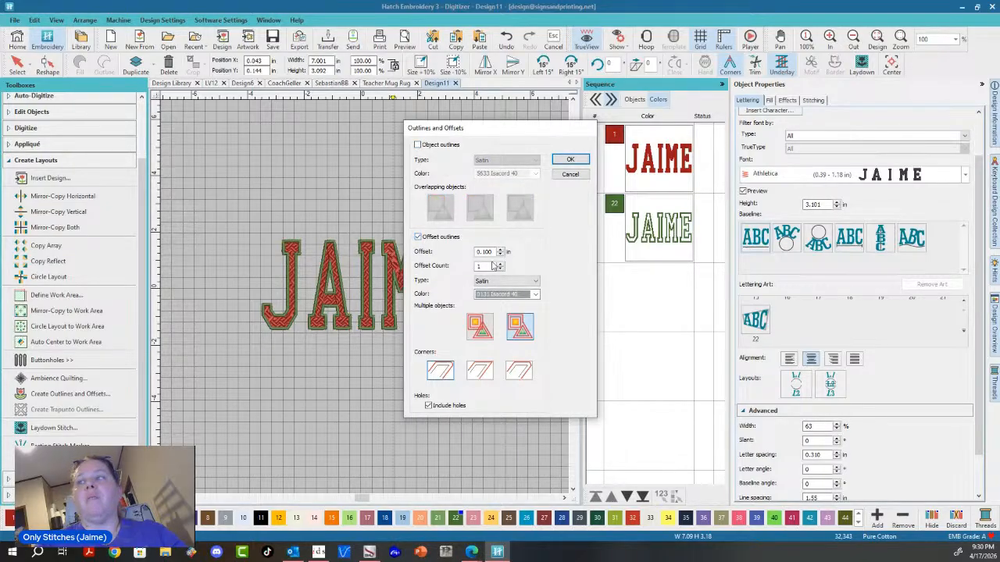
pyautogui.click(569, 160)
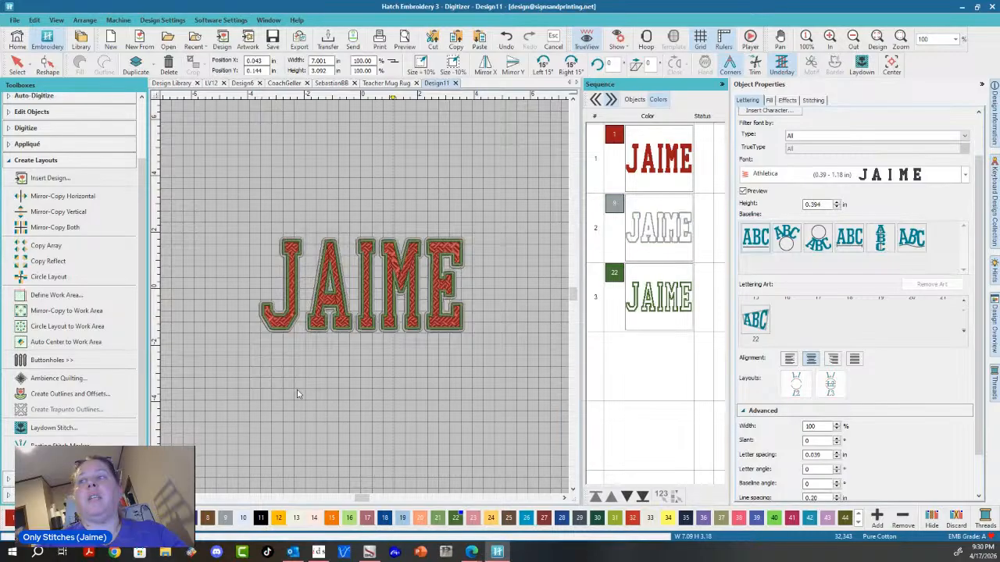
pyautogui.click(648, 235)
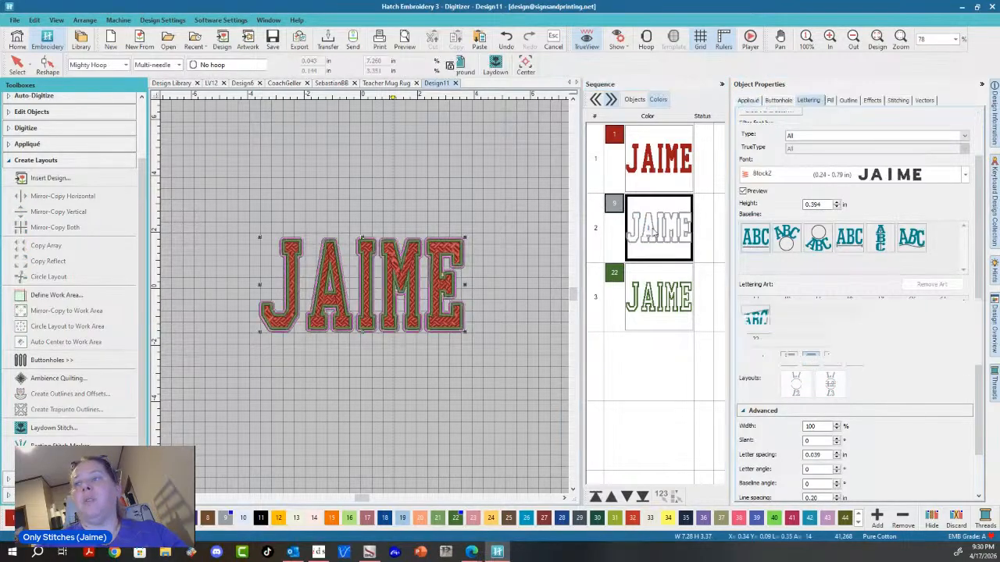
pyautogui.press('Delete')
# - Add a wider gray satin offset outline around the whole red lettering and place it first in the stitching sequence
pyautogui.click(637, 166)
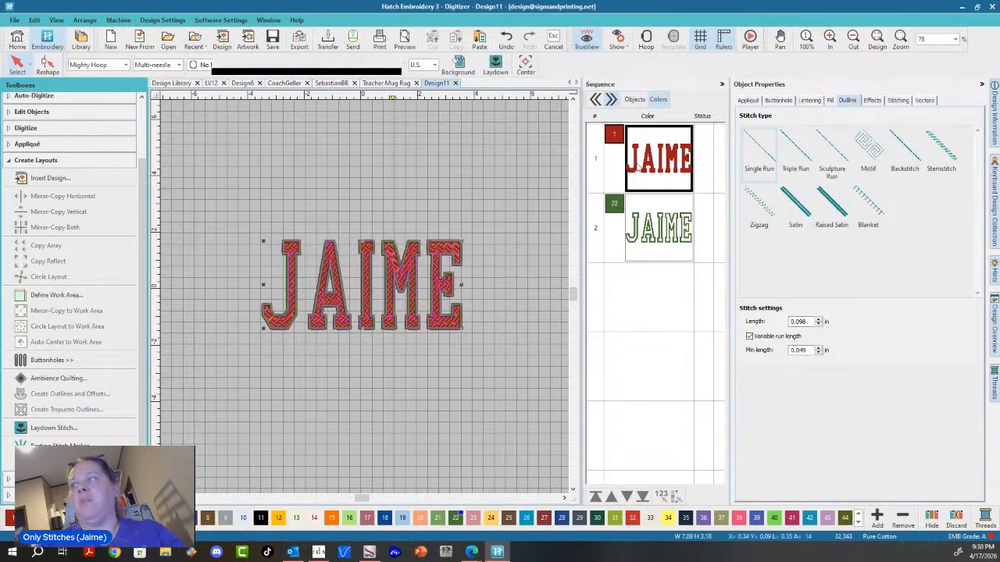
pyautogui.click(60, 398)
pyautogui.doubleClick(486, 251)
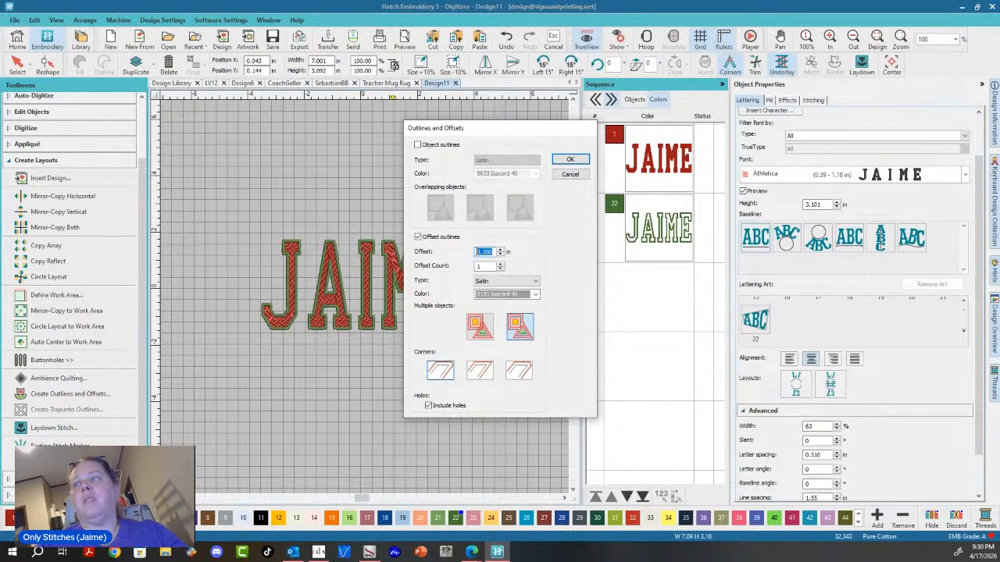
pyautogui.press('Return')
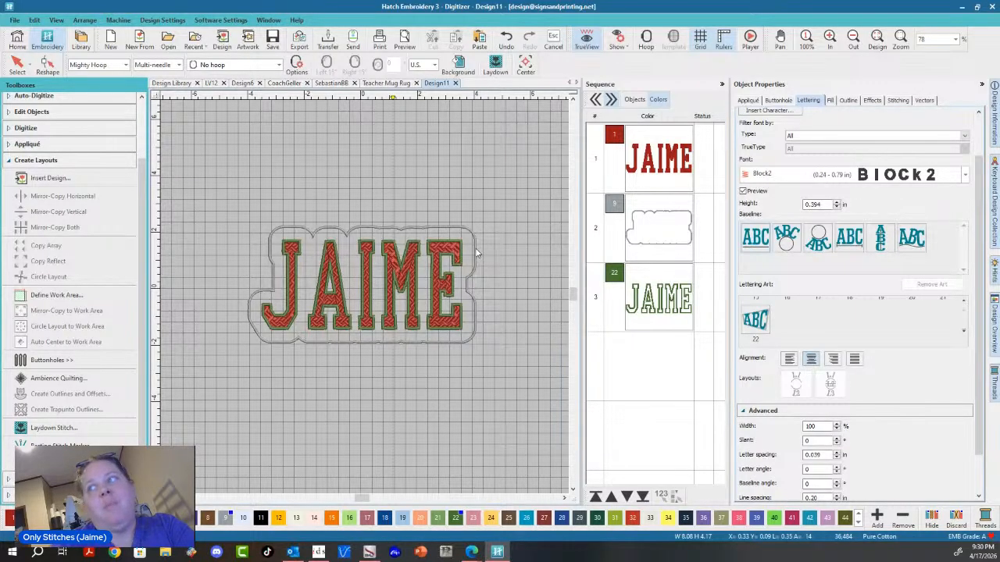
pyautogui.click(665, 231)
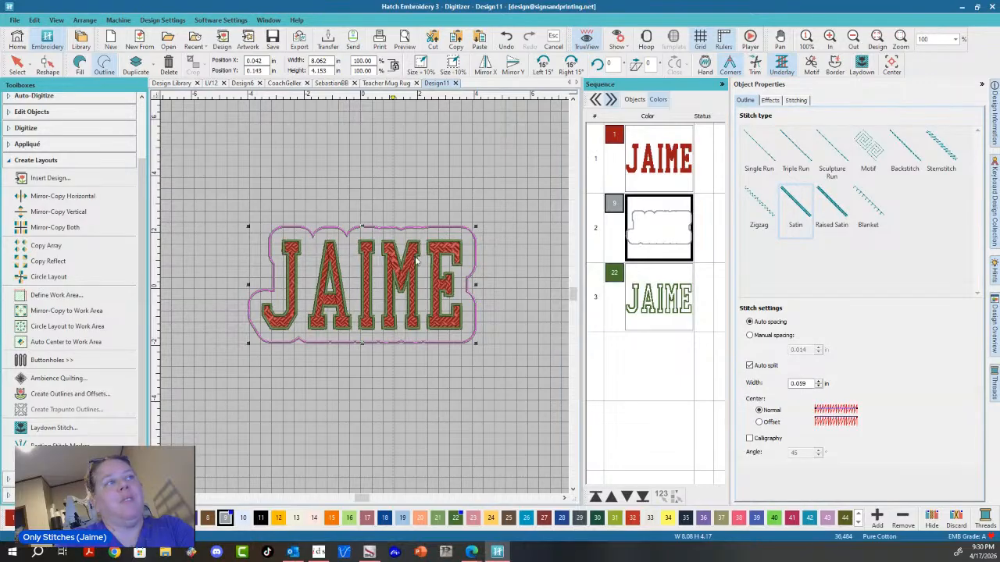
pyautogui.click(596, 497)
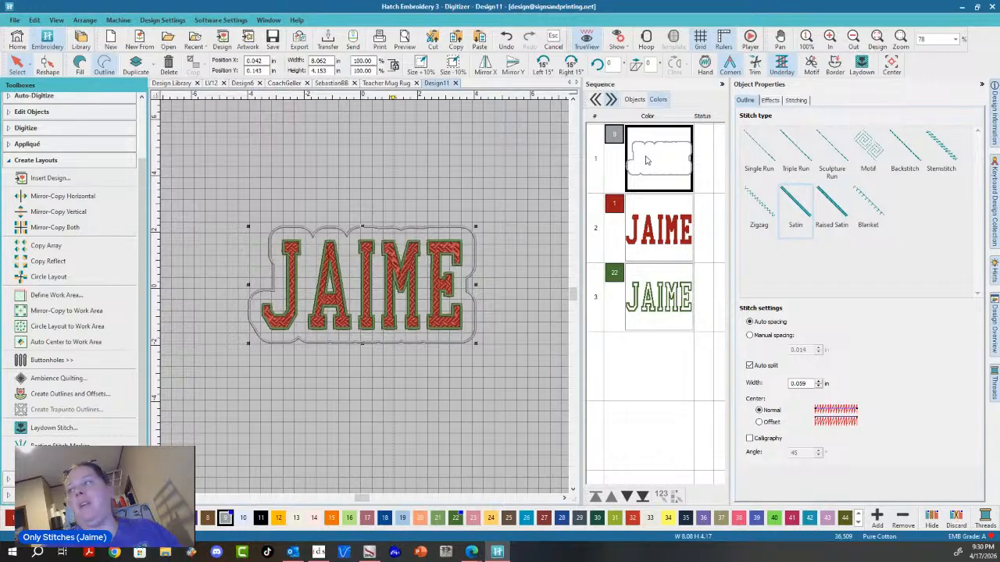
# - Duplicate the gray offset outline as a Single Run in blue color 2 and move it to the start of the sequence
pyautogui.hotkey('ctrl', 'shift', '.')
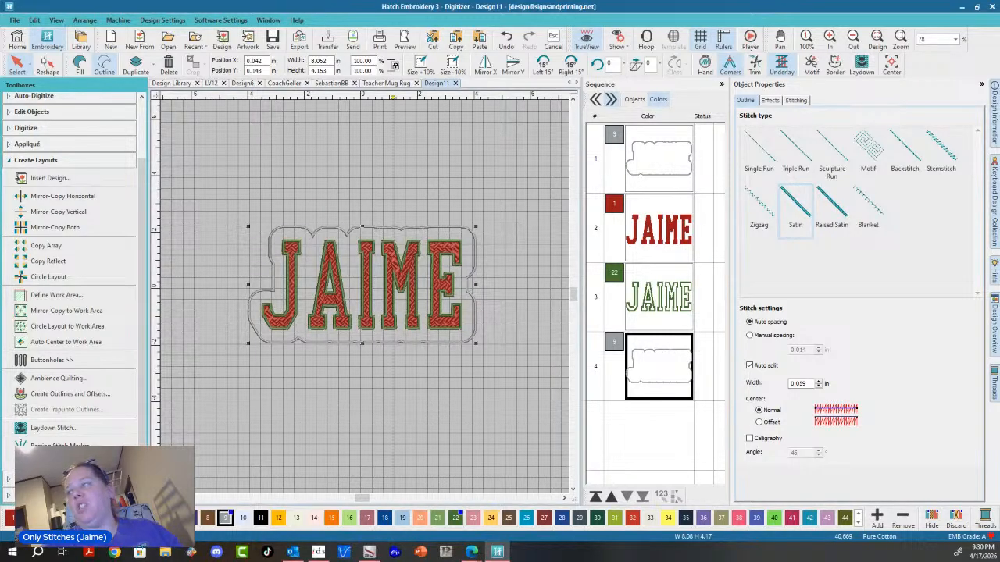
pyautogui.click(99, 518)
pyautogui.click(758, 159)
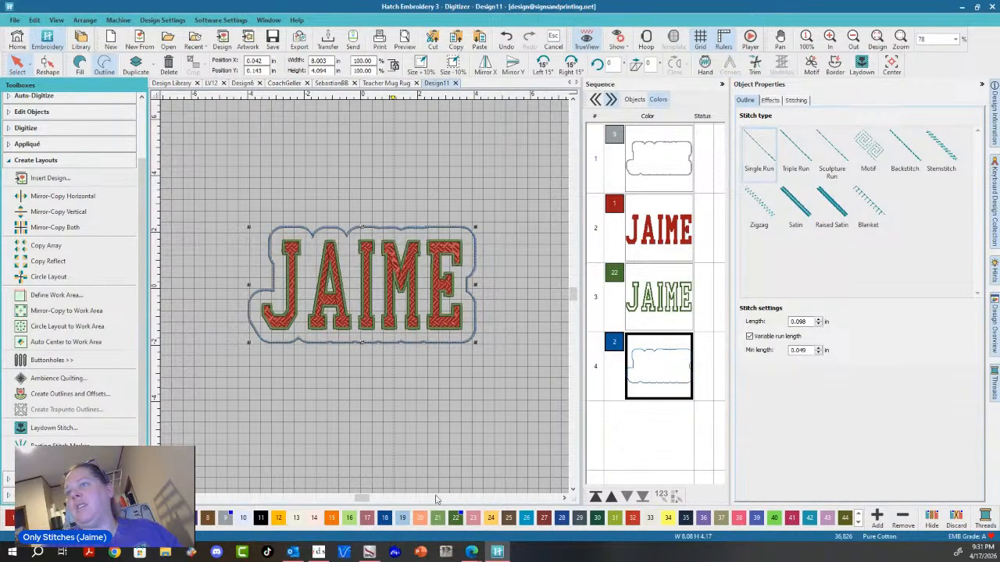
pyautogui.click(595, 497)
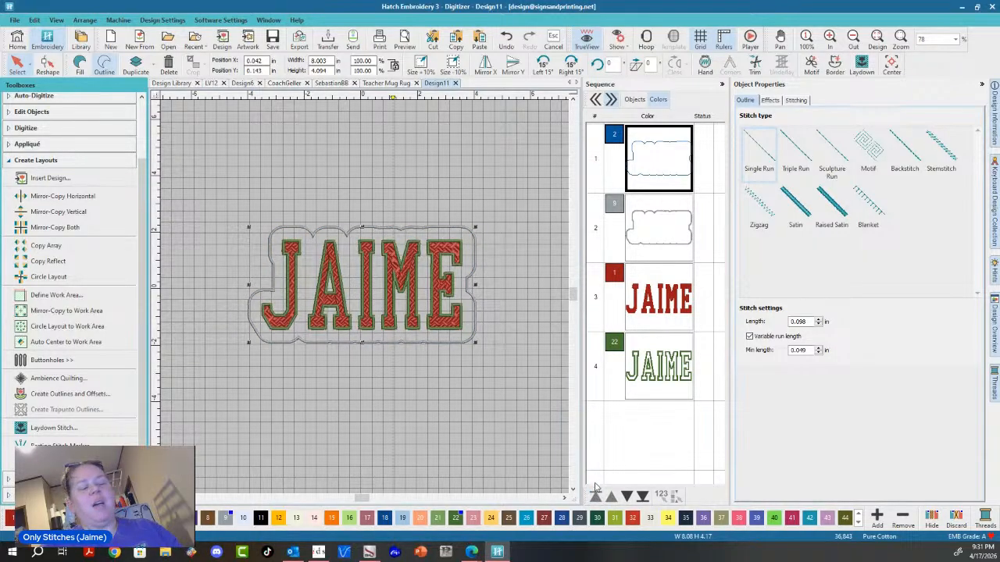
# - Duplicate the blue run outline in green color 3 and move the copy to the start of the sequence
pyautogui.hotkey('ctrl', 'd')
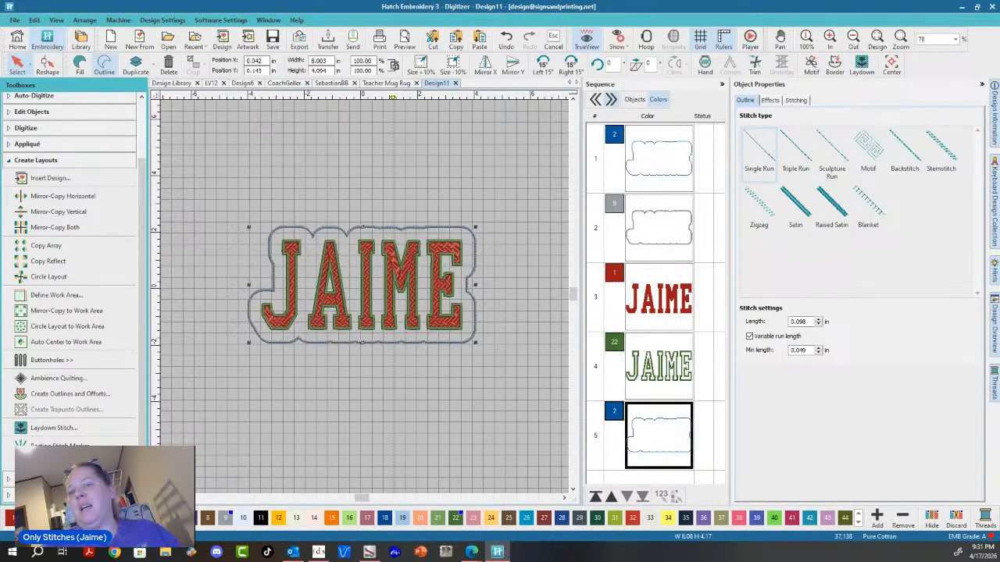
pyautogui.click(120, 517)
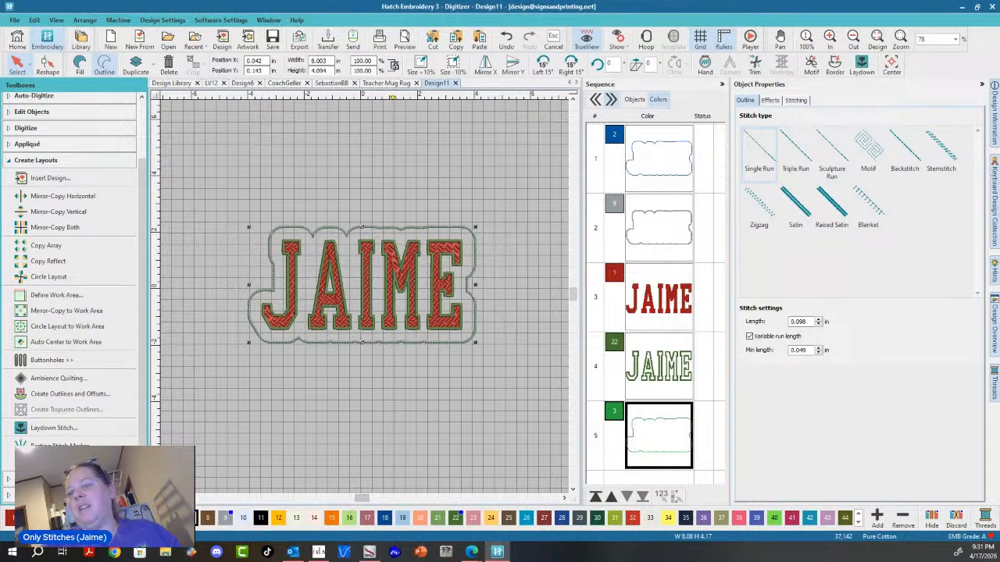
pyautogui.click(595, 497)
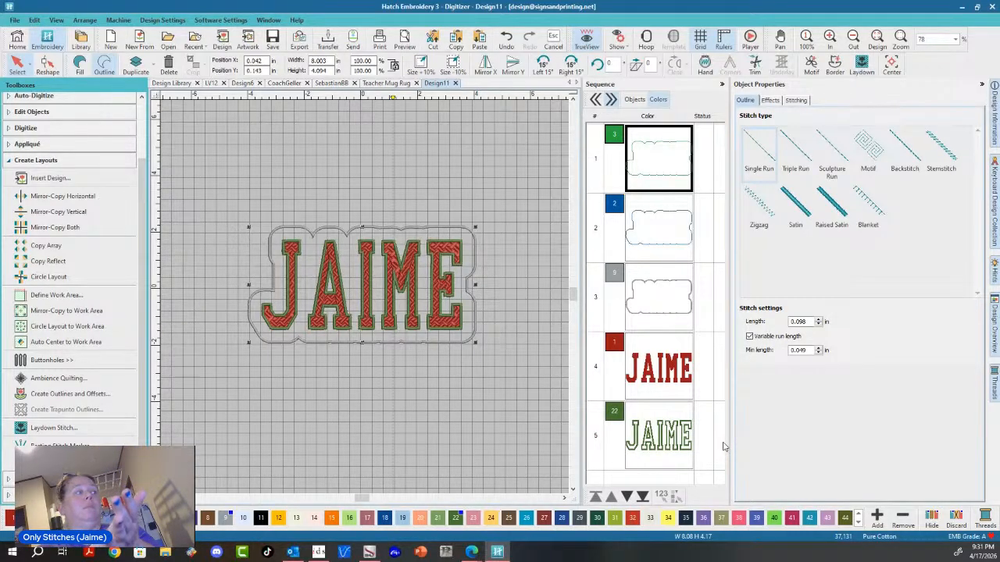
# - Delete the complete lettering design with all its outlines from the canvas
pyautogui.click(504, 324)
pyautogui.moveTo(212, 196); pyautogui.dragTo(517, 393)
pyautogui.press('Delete')
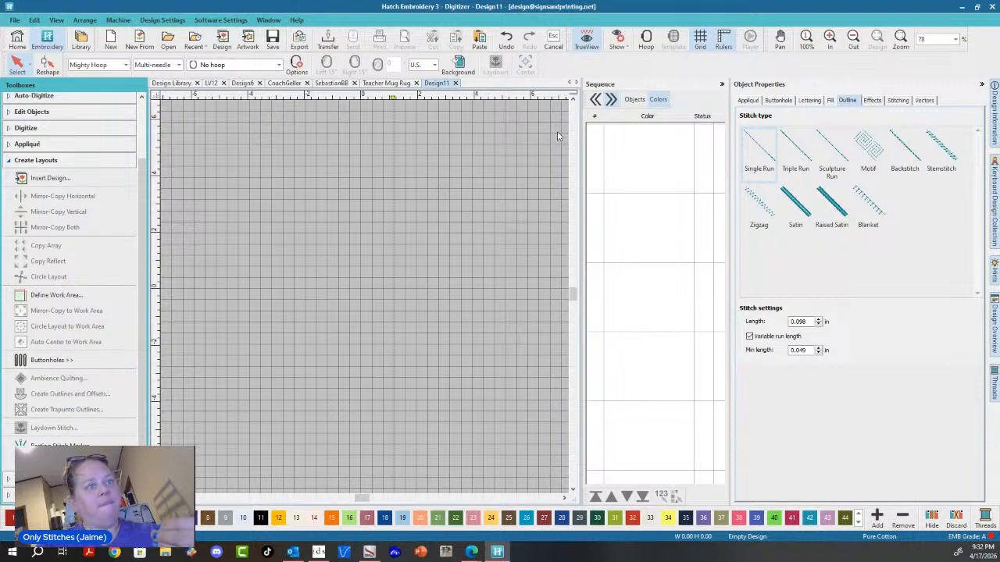
# - Create a new lettering object reading MAMA in the Block2 font
pyautogui.click(7, 162)
pyautogui.click(11, 133)
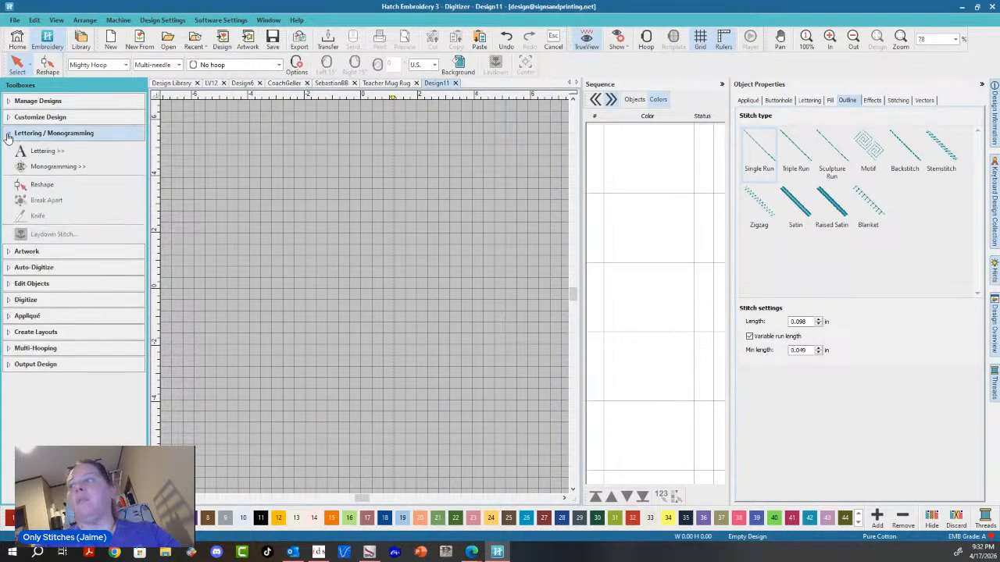
pyautogui.click(47, 153)
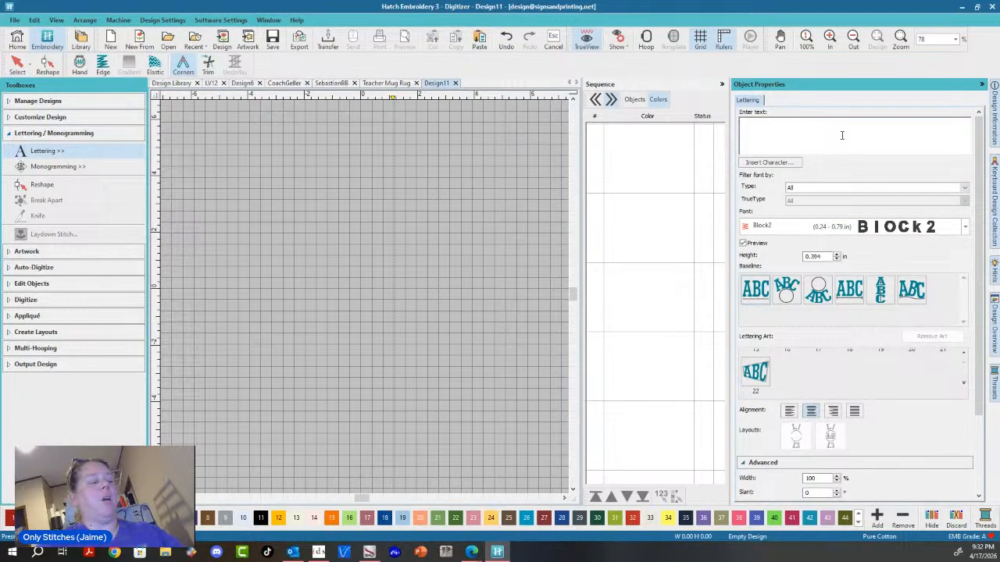
pyautogui.write('MA')
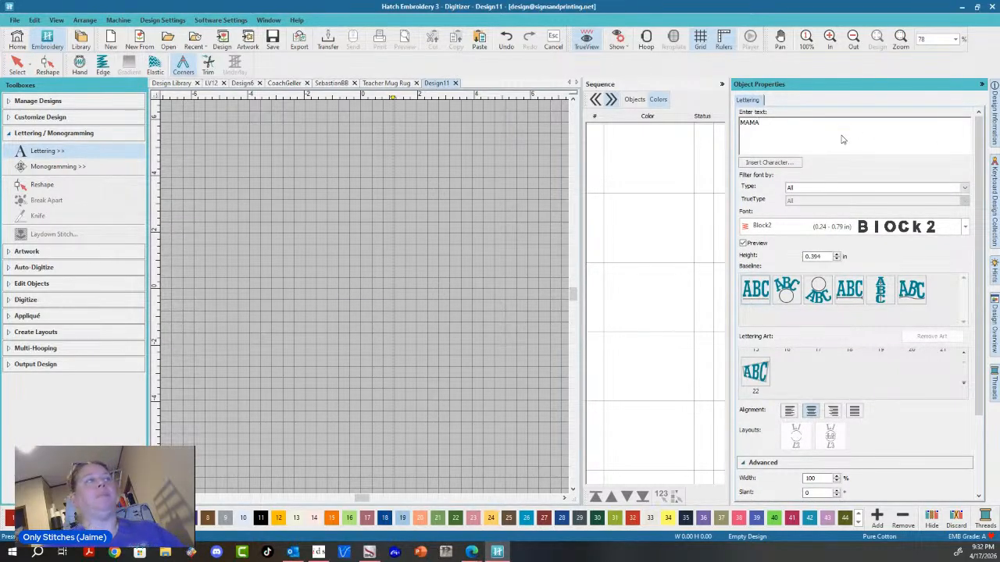
pyautogui.write('MA')
pyautogui.press('Return')
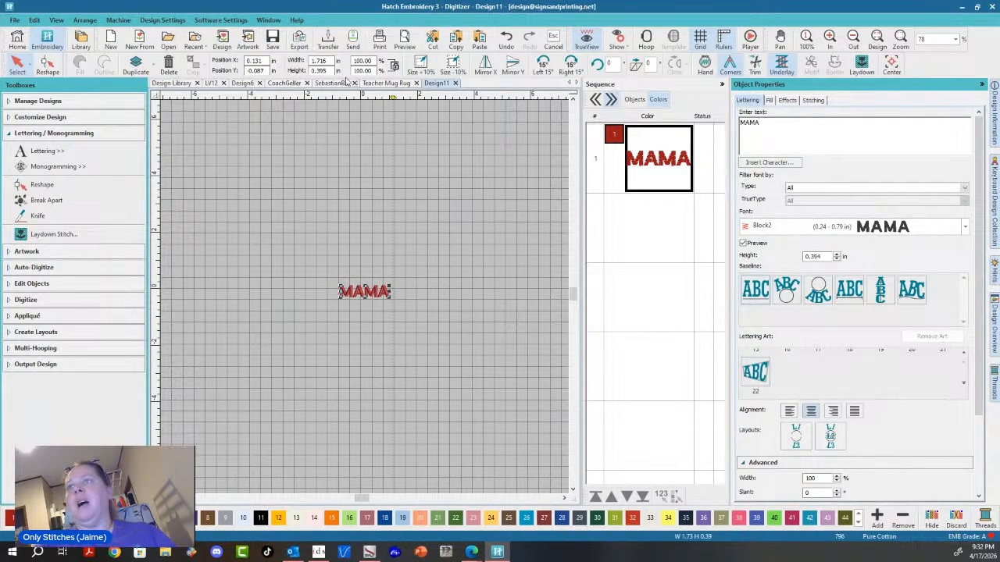
# - Set the MAMA lettering's width to 11.5 in
pyautogui.click(320, 60)
pyautogui.write('11.5')
pyautogui.press('Return')
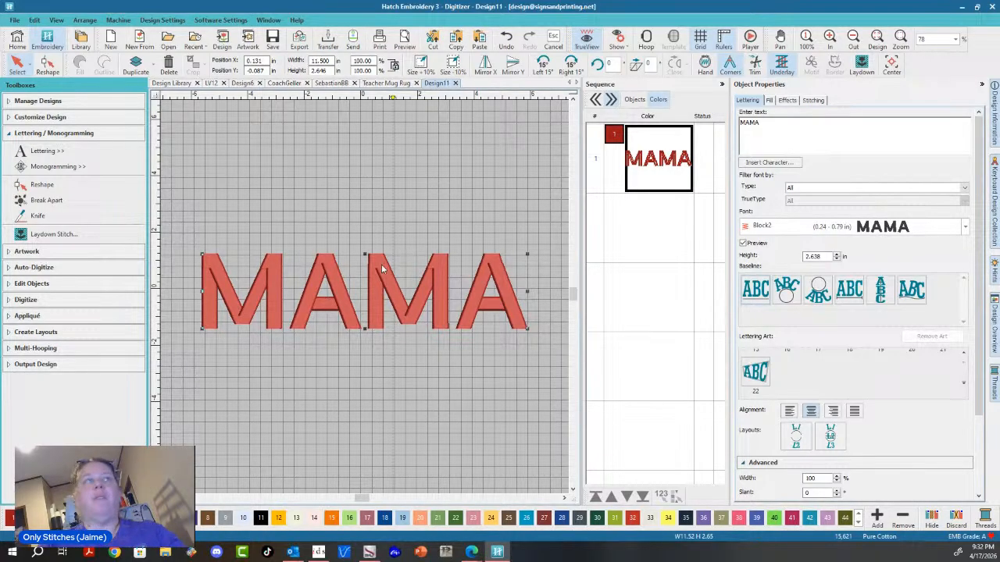
# - Change the MAMA lettering's font to College Appliqué and stretch it upward to a height of about 4.6 in
pyautogui.click(965, 226)
pyautogui.scroll(-6, 653, 300)
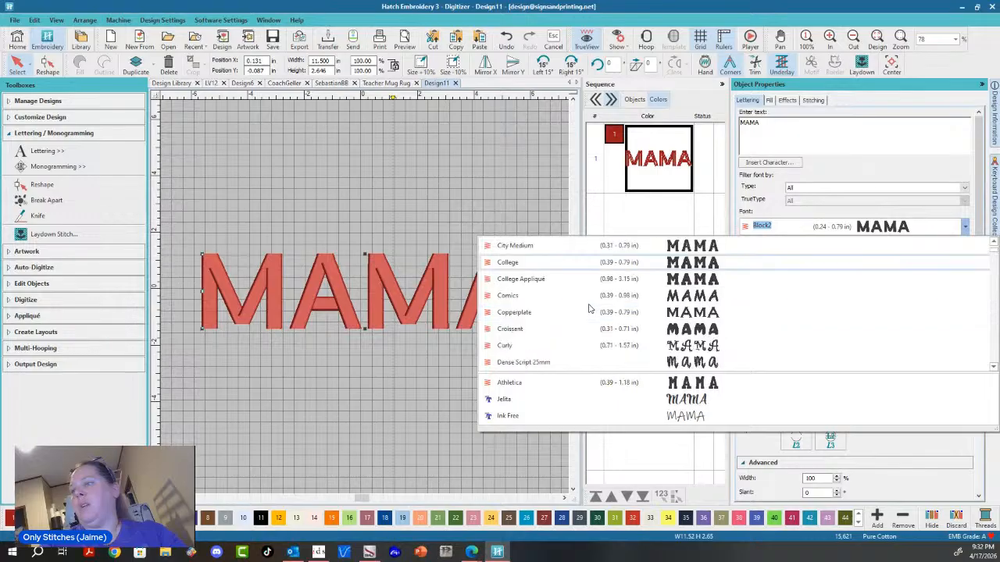
pyautogui.click(579, 278)
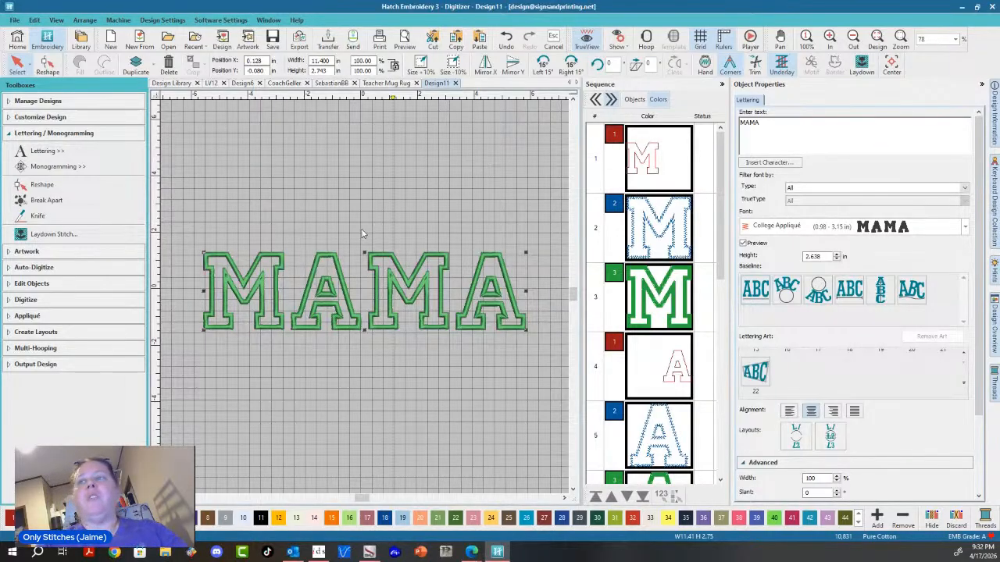
pyautogui.moveTo(364, 252); pyautogui.dragTo(375, 201)
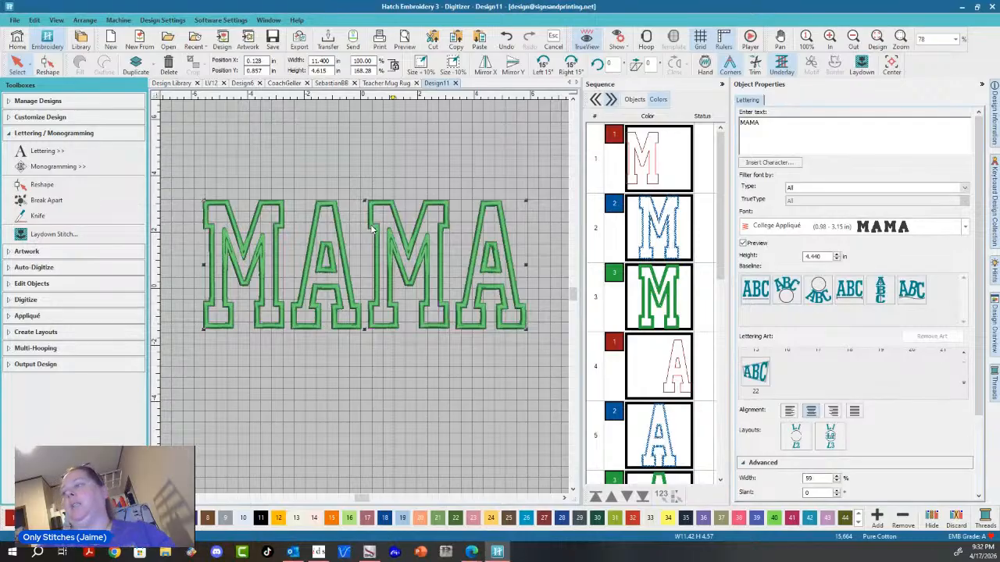
# - Shape the MAMA lettering with Lettering Art style 5 so its top edge arches upward
pyautogui.click(964, 383)
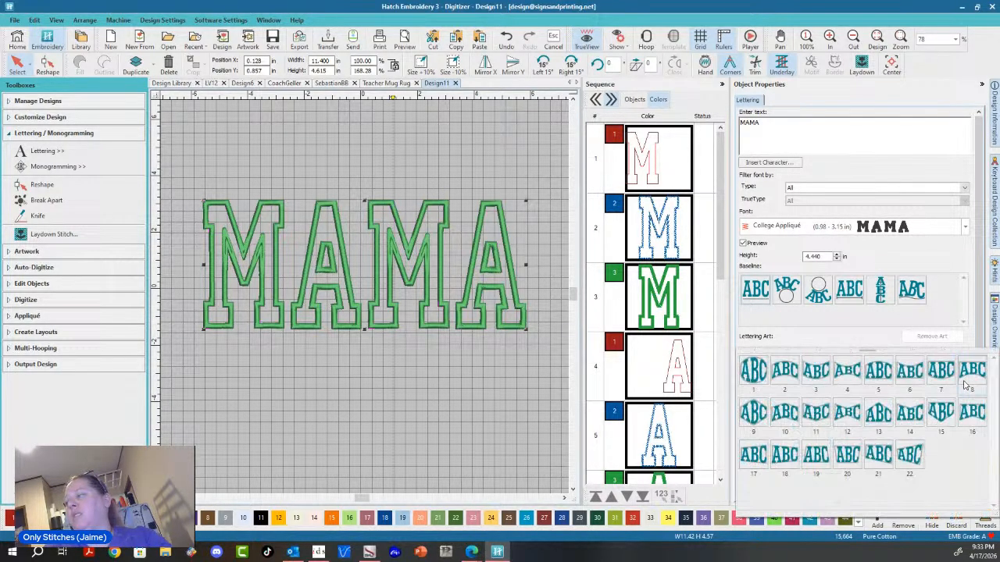
pyautogui.click(846, 383)
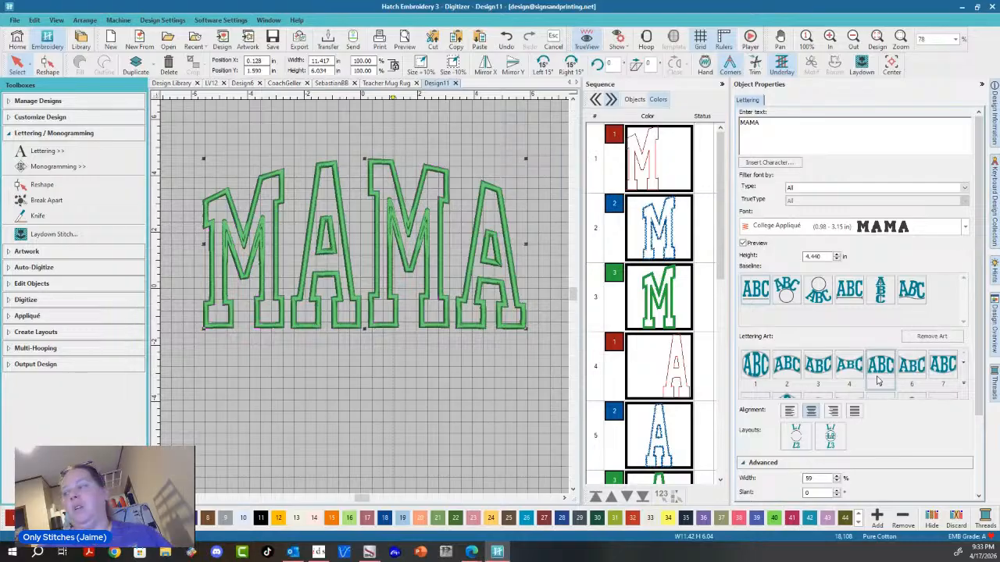
pyautogui.click(351, 328)
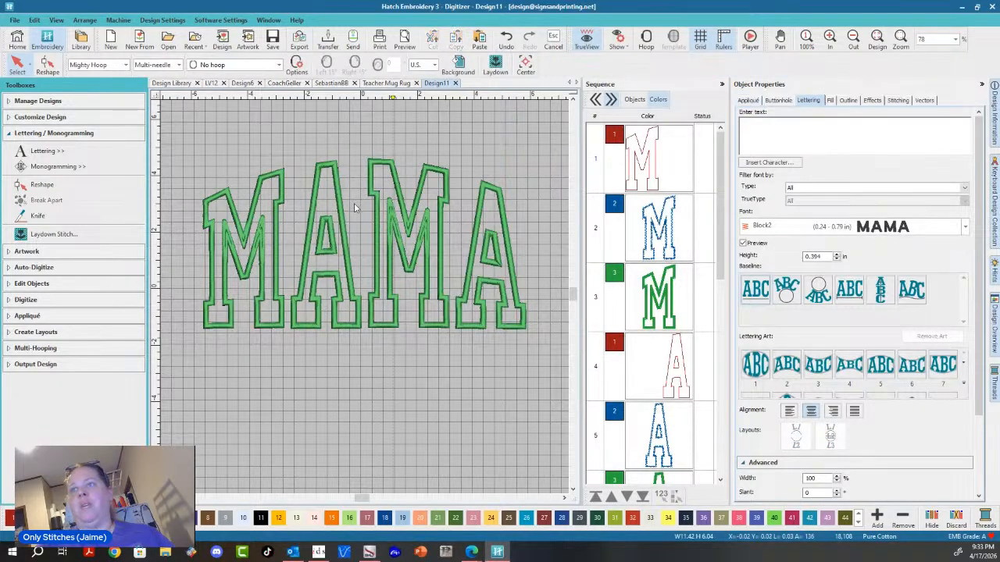
# - Break the MAMA lettering apart into letters, and break all the letters apart into their individual outline objects
pyautogui.click(278, 212)
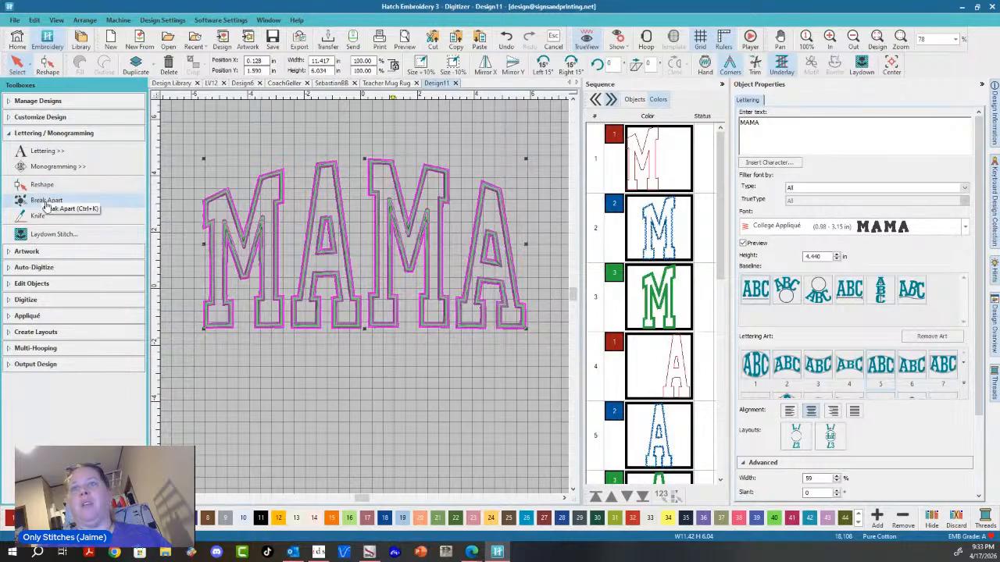
pyautogui.click(43, 201)
pyautogui.click(217, 168)
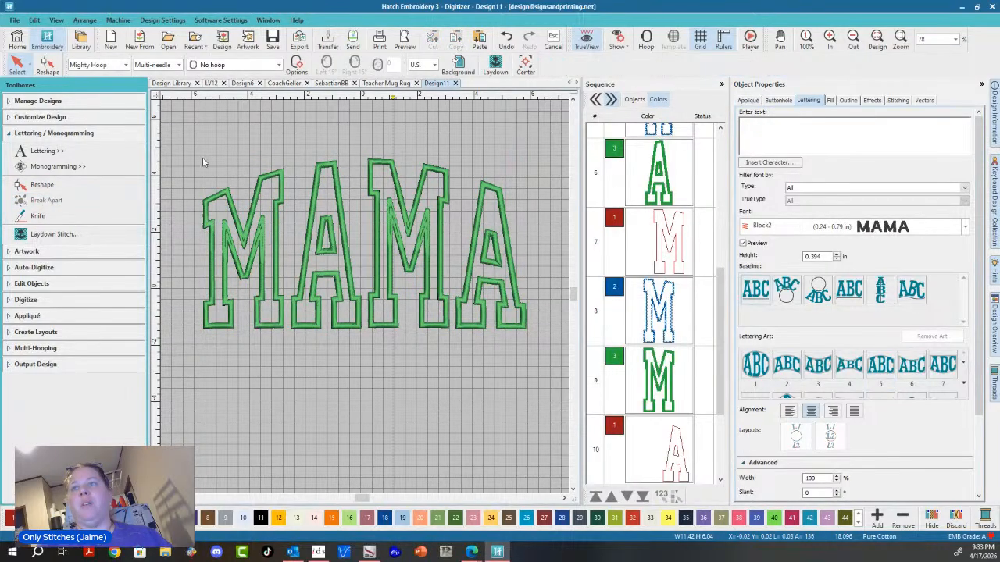
pyautogui.moveTo(185, 122); pyautogui.dragTo(551, 383)
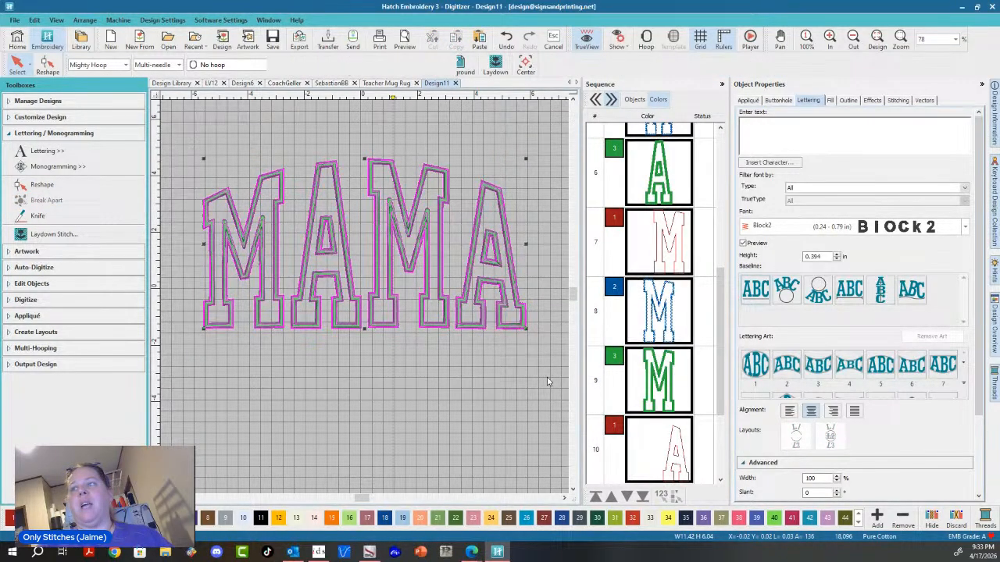
pyautogui.click(47, 200)
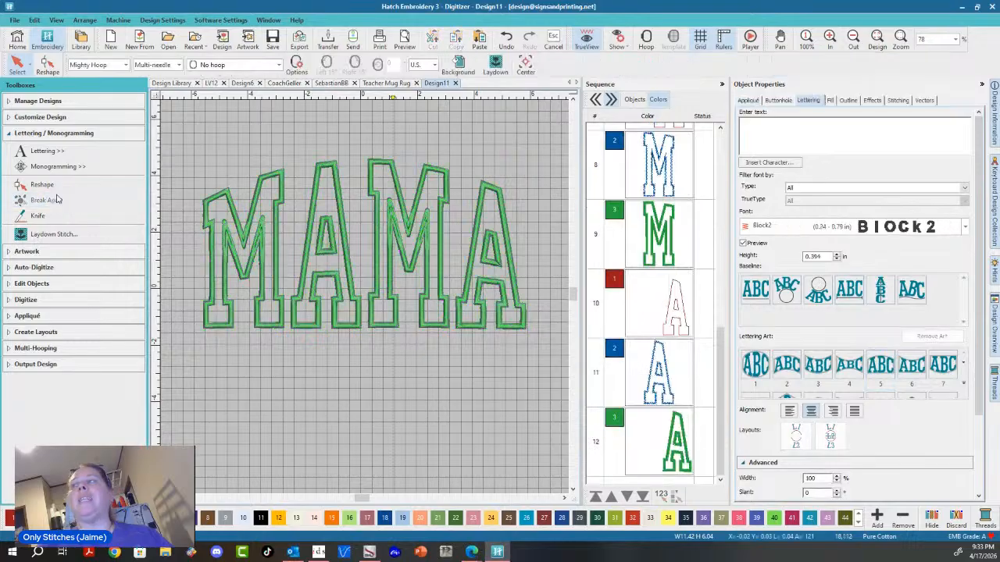
# - Move the red single-run outlines of the last three letters up the sequence to merge into the first red colour block
pyautogui.click(656, 303)
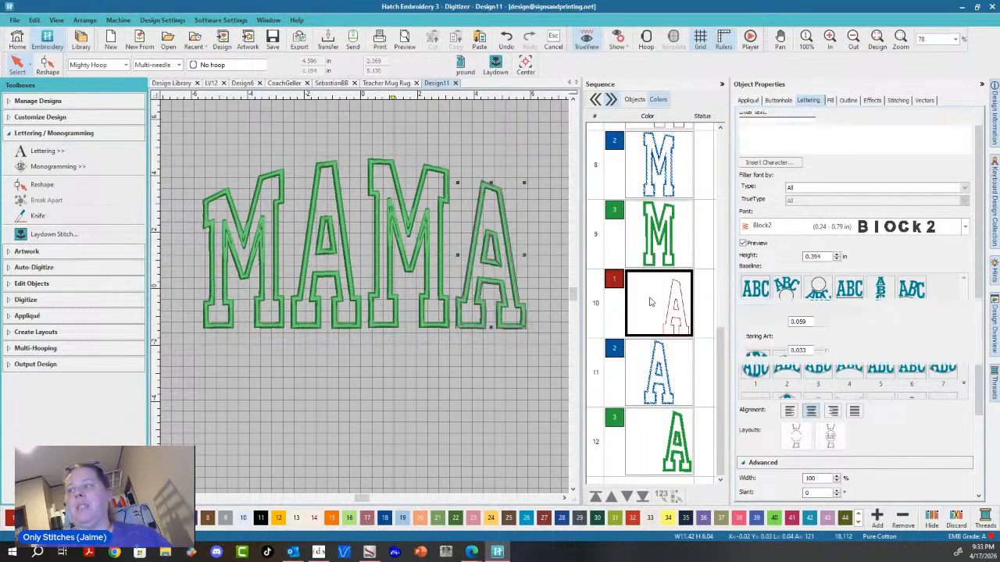
pyautogui.click(611, 497)
pyautogui.click(611, 497)
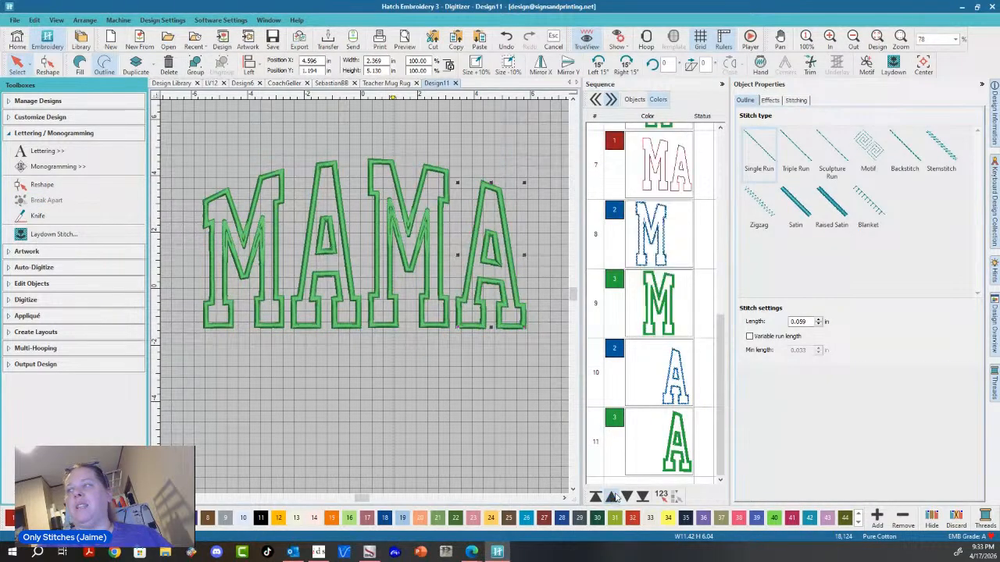
pyautogui.scroll(3, 661, 384)
pyautogui.scroll(1, 663, 383)
pyautogui.click(663, 359)
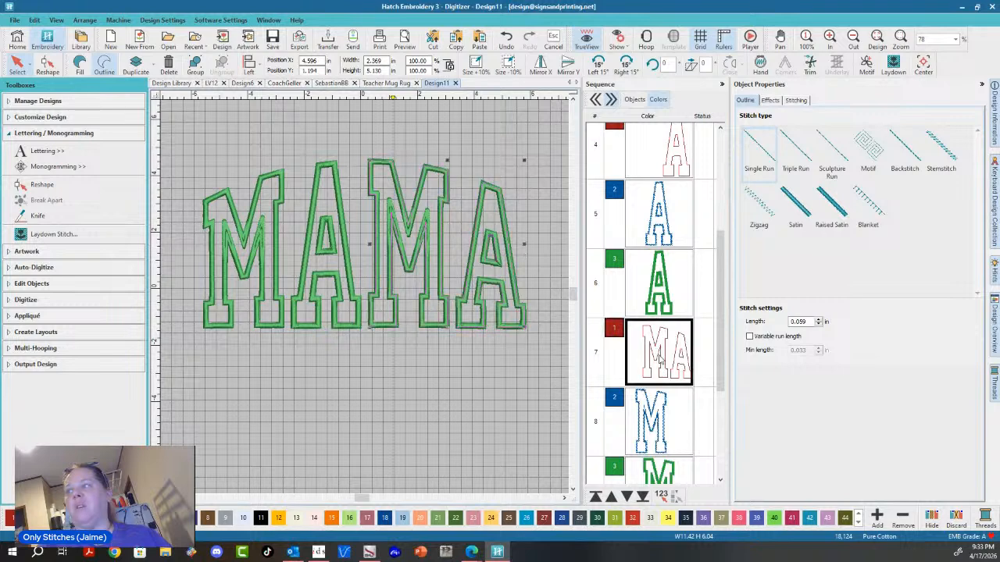
pyautogui.click(611, 497)
pyautogui.click(610, 497)
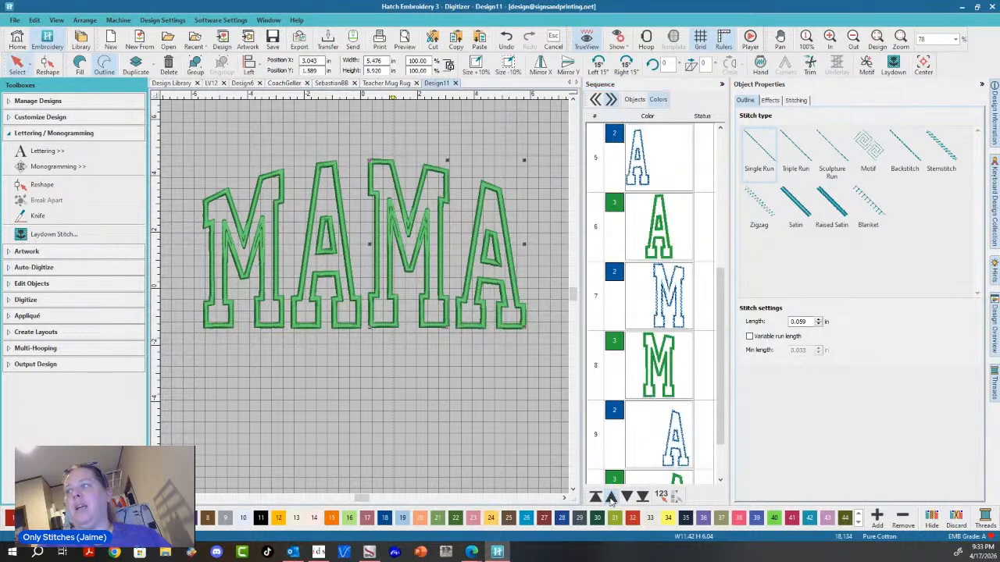
pyautogui.scroll(3, 634, 428)
pyautogui.click(656, 352)
pyautogui.click(611, 497)
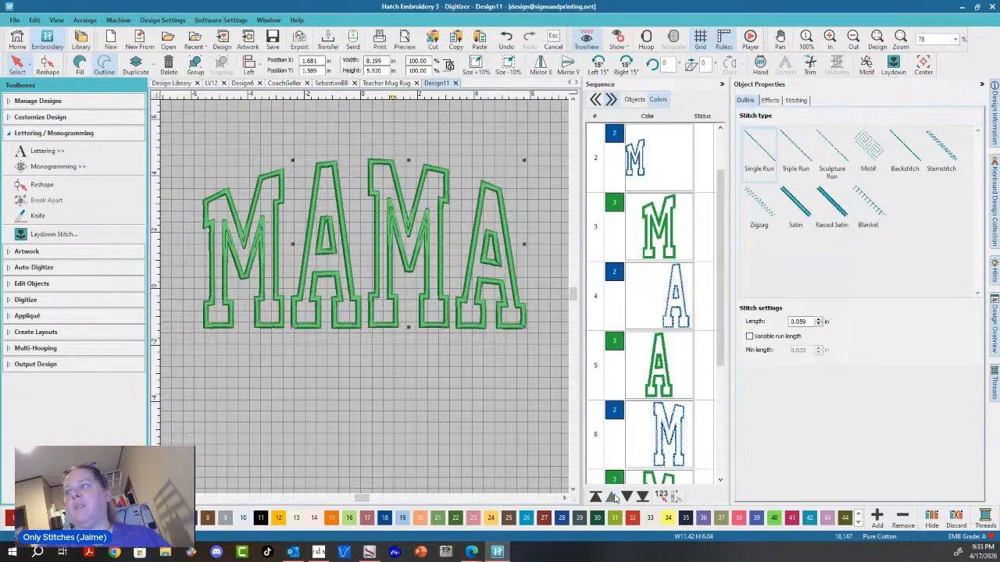
# - Move the remaining letters' blue zigzag outlines up the sequence so blue and green each form one MAMA colour block
pyautogui.click(673, 374)
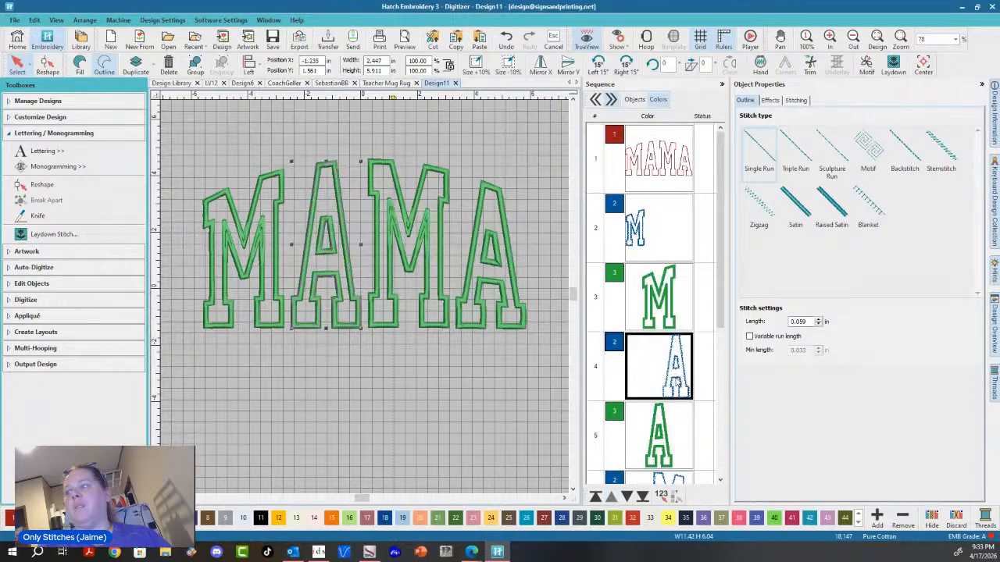
pyautogui.click(611, 497)
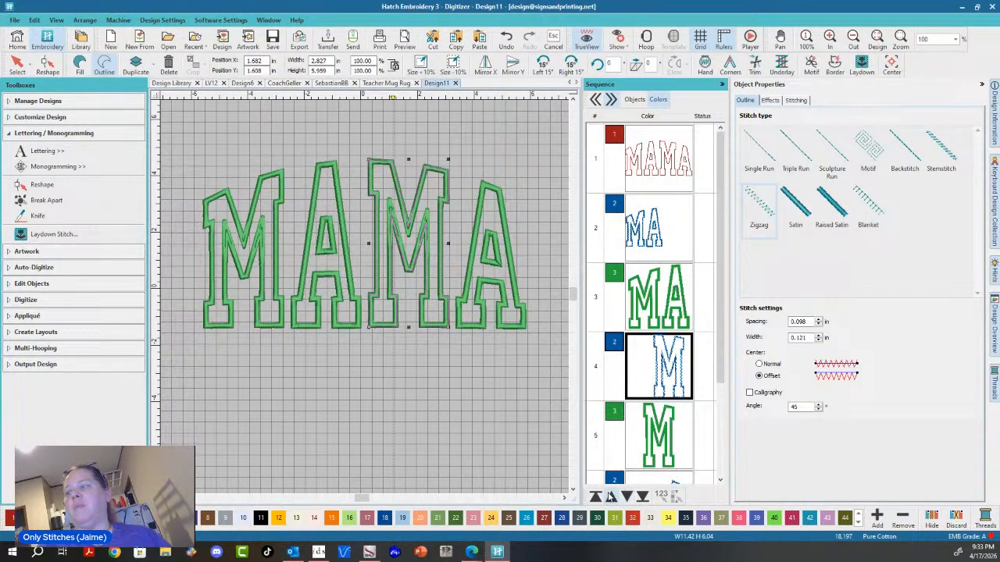
pyautogui.click(611, 497)
pyautogui.click(664, 399)
pyautogui.click(611, 496)
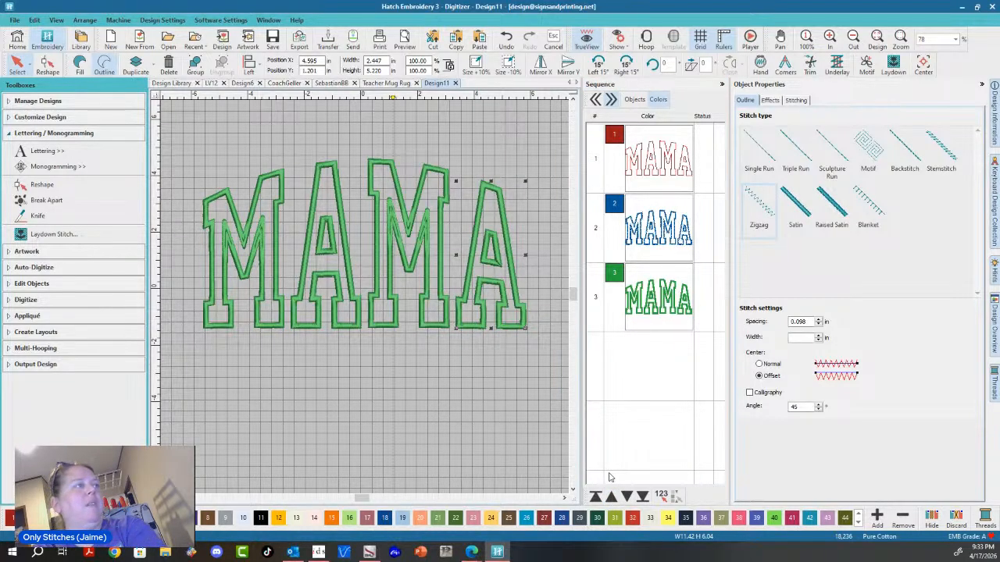
# - Duplicate the red MAMA single-run outline in yellow colour 4 and move the copy to the start of the sequence
pyautogui.click(676, 154)
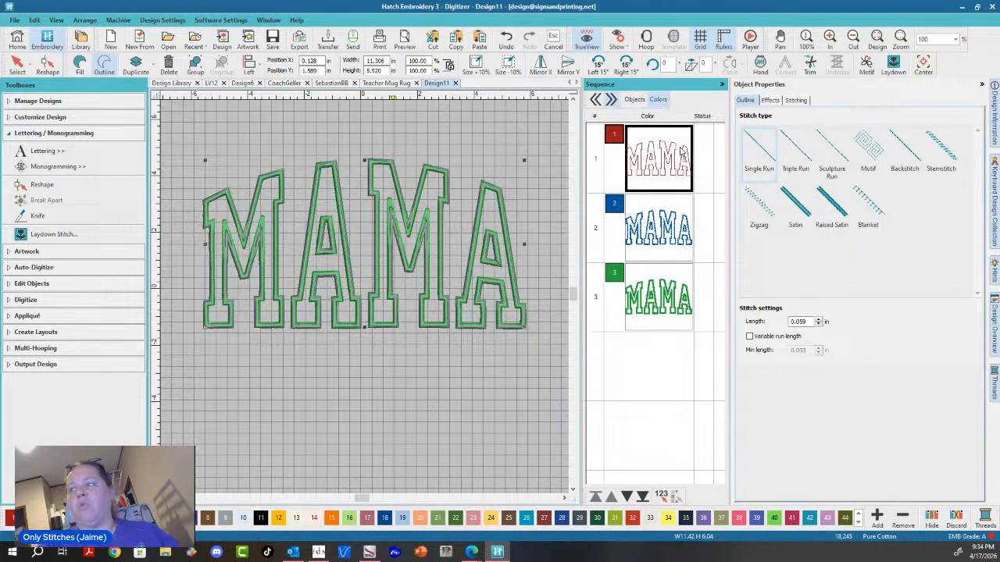
pyautogui.hotkey('ctrl', 'd')
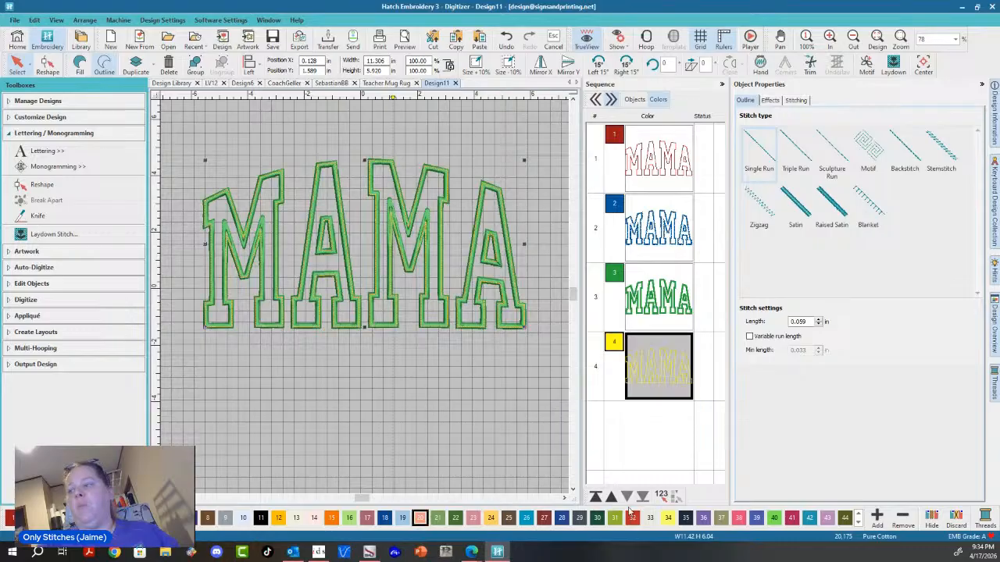
pyautogui.click(612, 499)
pyautogui.click(613, 498)
pyautogui.click(612, 498)
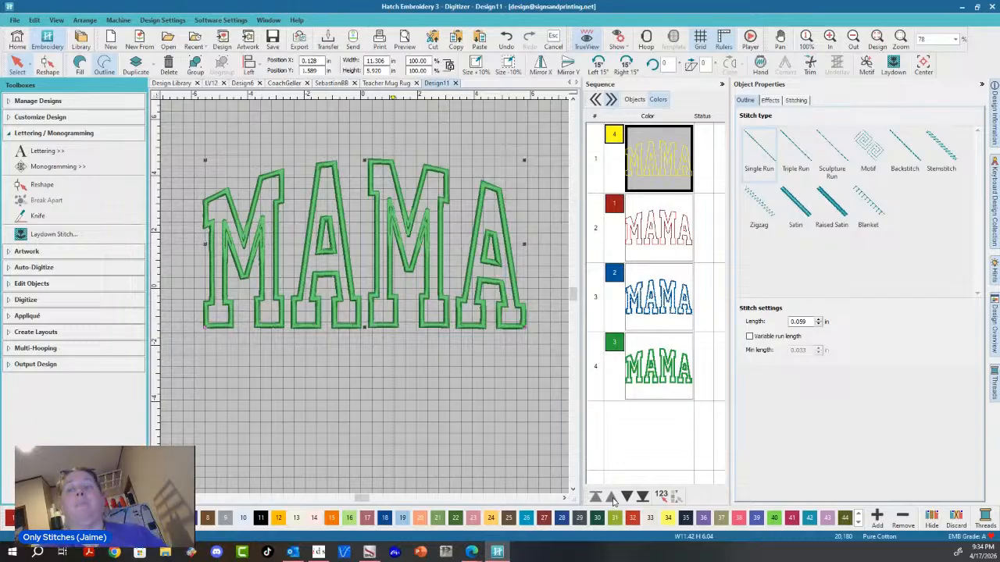
pyautogui.click(320, 414)
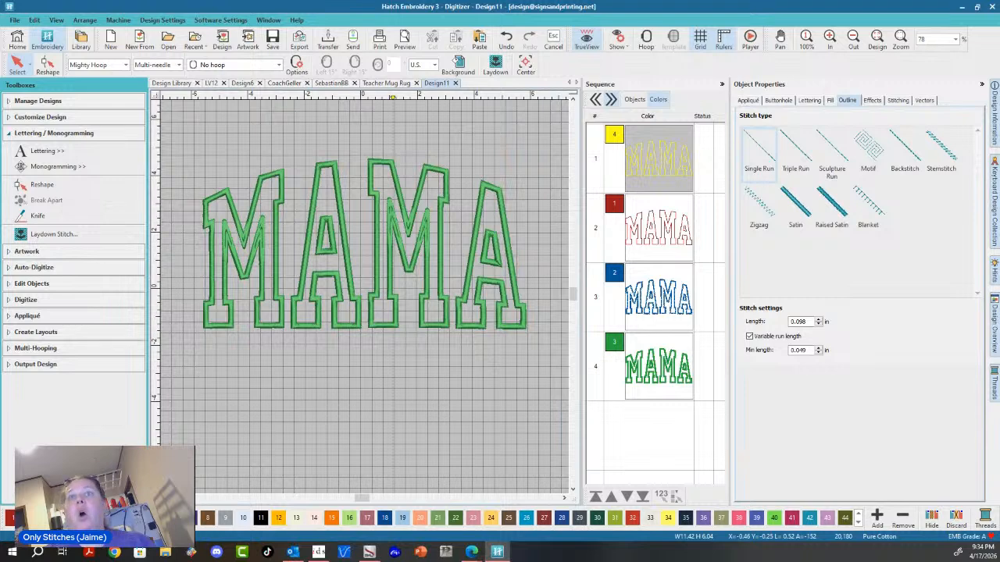
# - Create a new lettering object in Block2 reading "The True MVP of the Family!"
pyautogui.click(47, 150)
pyautogui.click(770, 125)
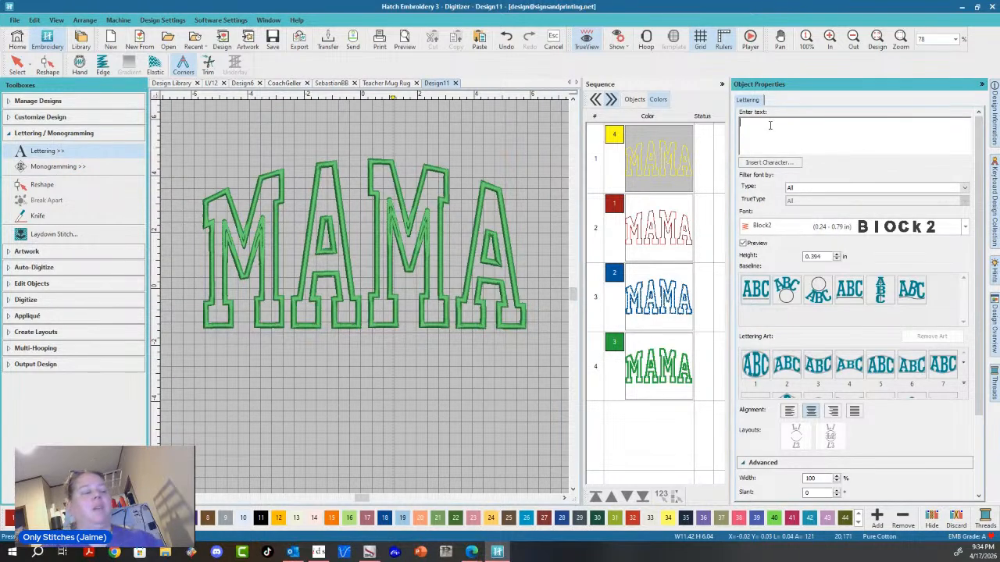
pyautogui.write('The Tr')
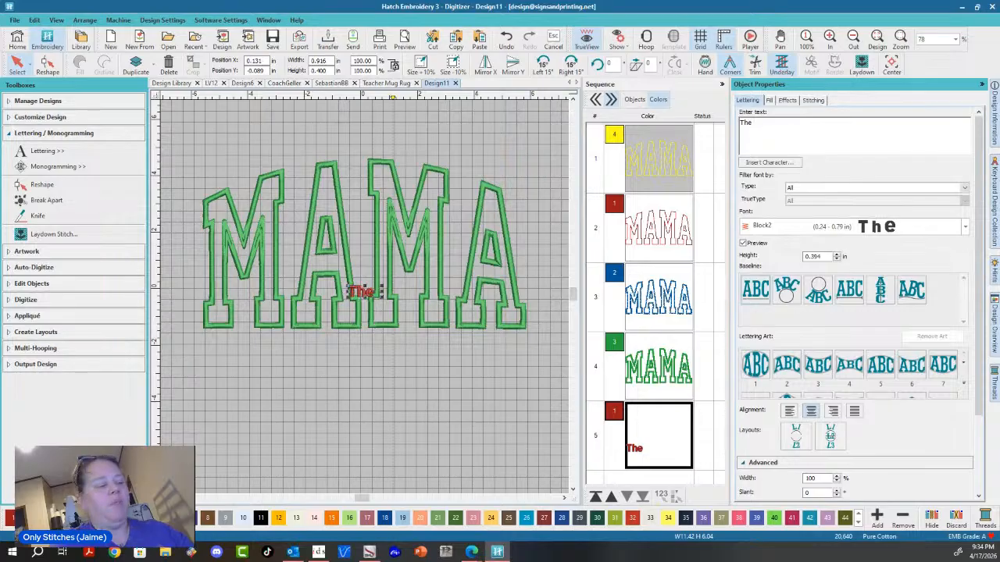
pyautogui.write('ue')
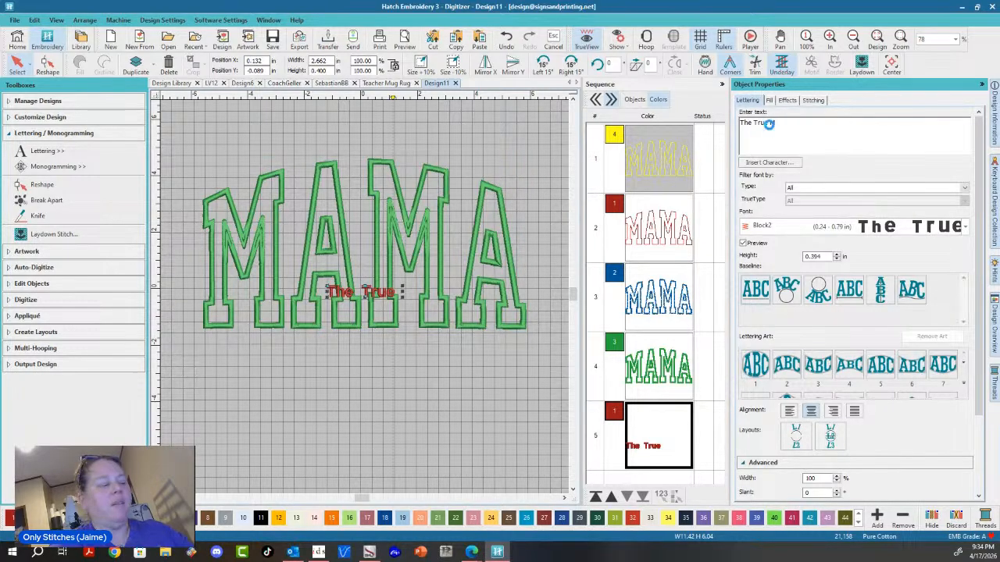
pyautogui.write(' MVP of the Family!')
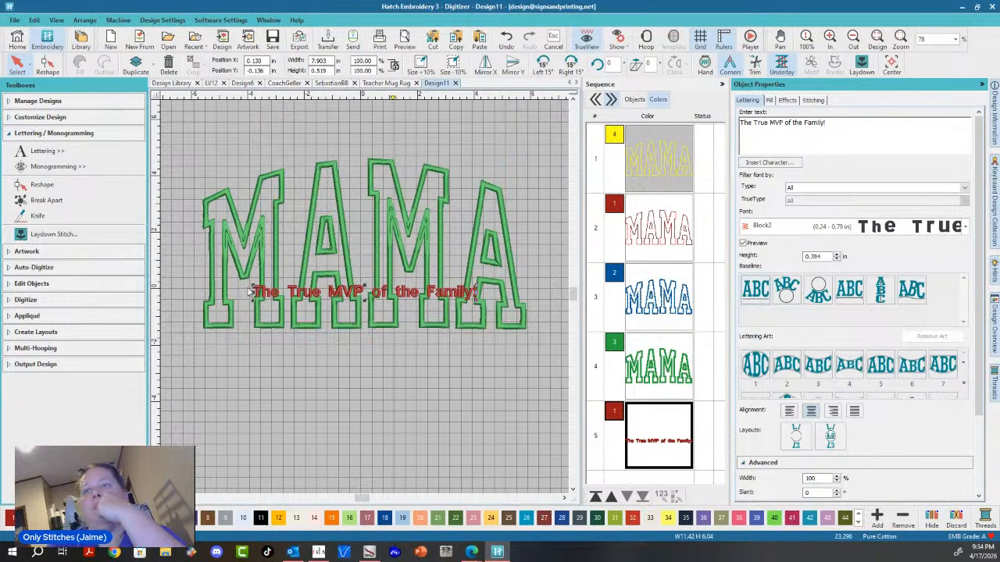
# - Move the tagline lettering directly beneath MAMA and enlarge it proportionally to about 11.3 in wide
pyautogui.moveTo(251, 285); pyautogui.dragTo(196, 289)
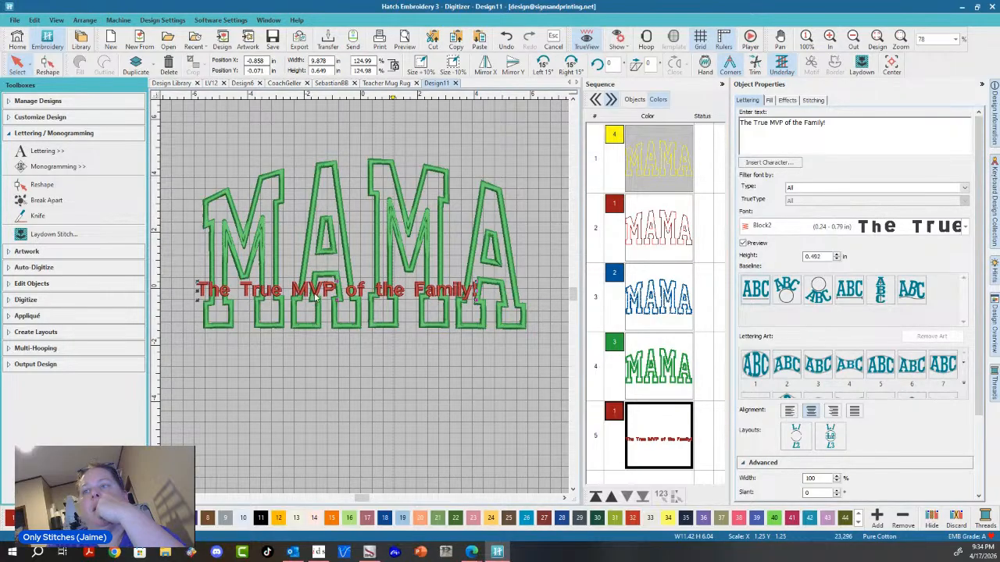
pyautogui.moveTo(319, 291); pyautogui.dragTo(329, 344)
pyautogui.moveTo(487, 353); pyautogui.dragTo(523, 364)
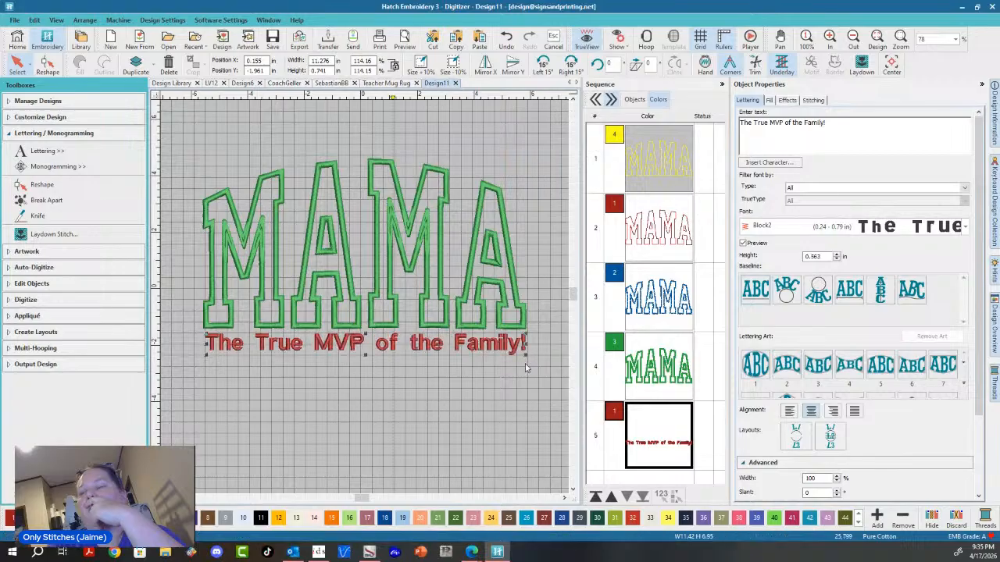
# - Change the tagline lettering's font to Casual Serif
pyautogui.click(967, 228)
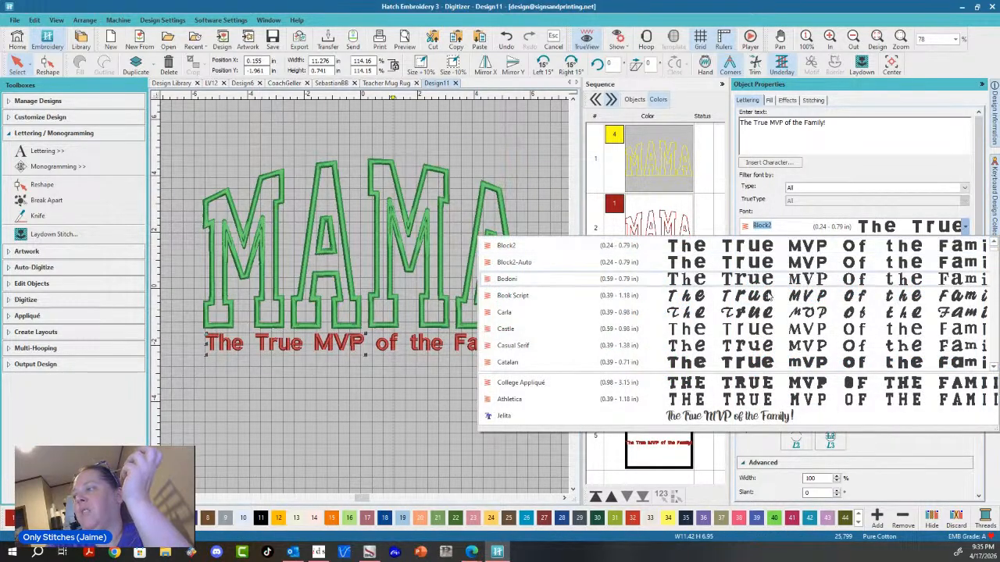
pyautogui.click(727, 350)
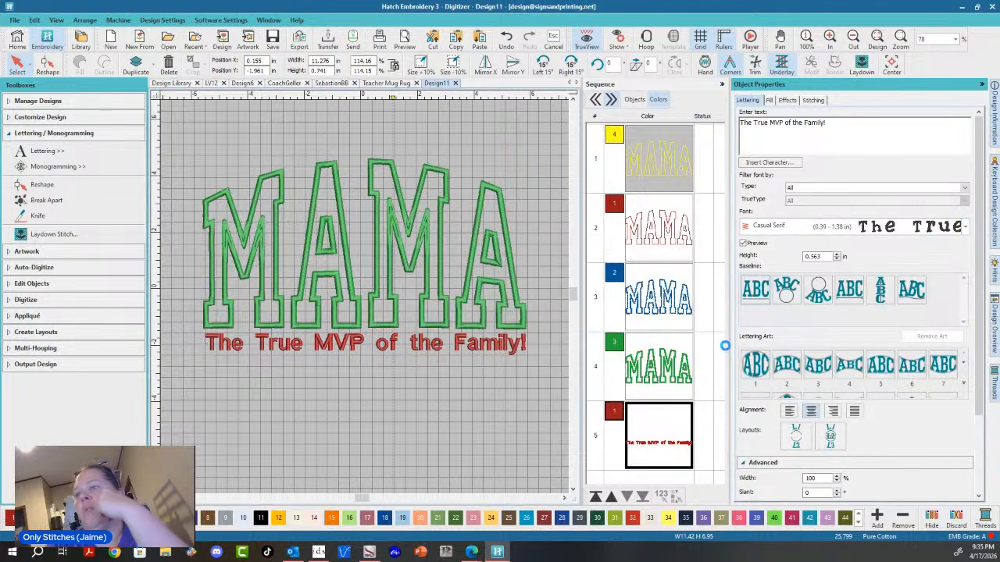
pyautogui.click(408, 444)
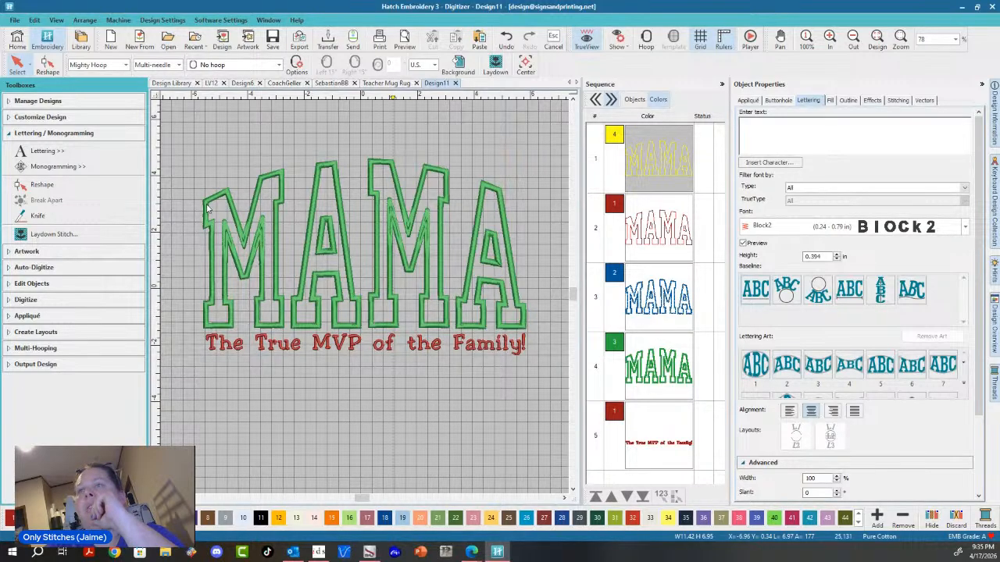
# - Create one satin offset outline around the whole design at a 0.500 in offset, with holes included
pyautogui.moveTo(179, 146); pyautogui.dragTo(550, 390)
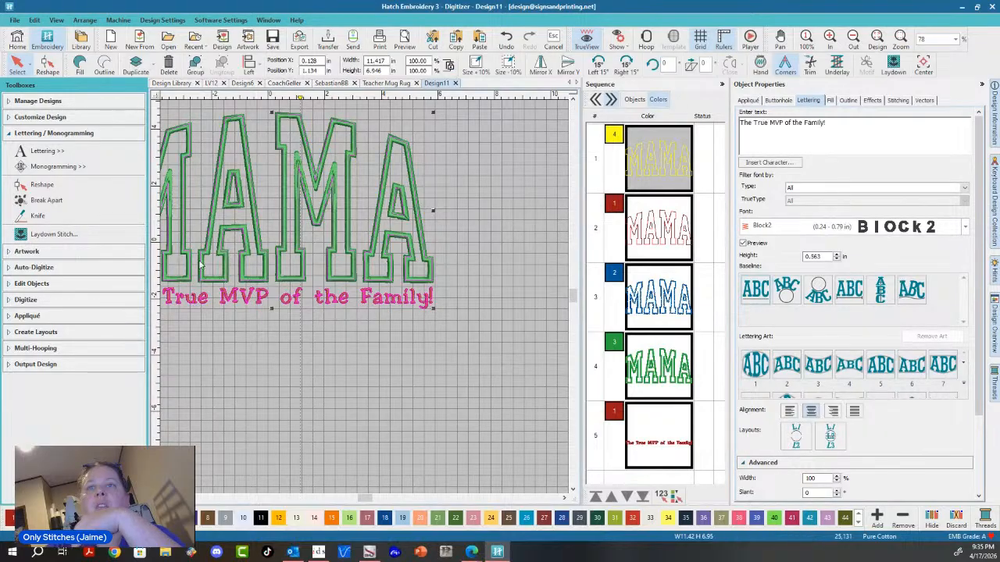
pyautogui.click(10, 332)
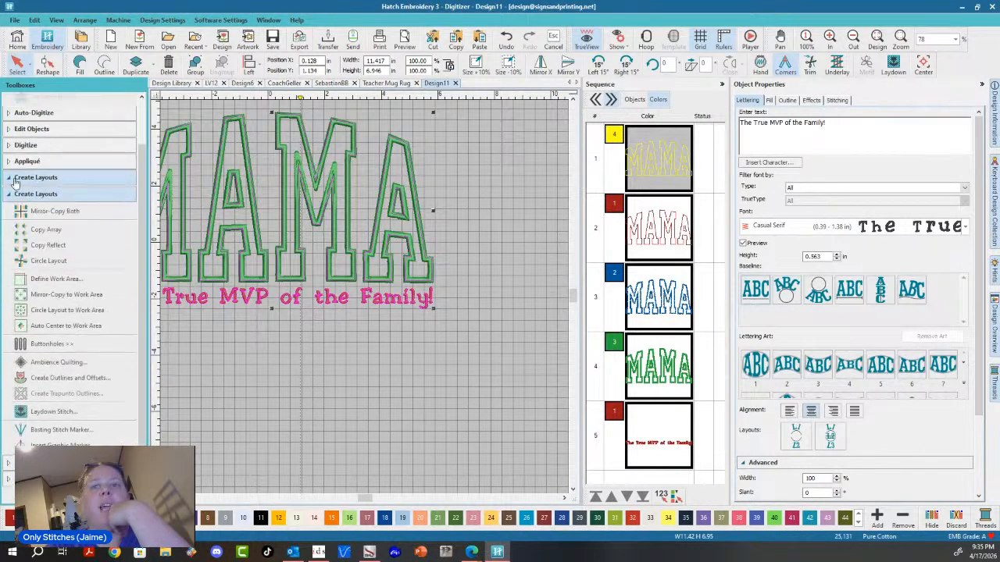
pyautogui.click(55, 411)
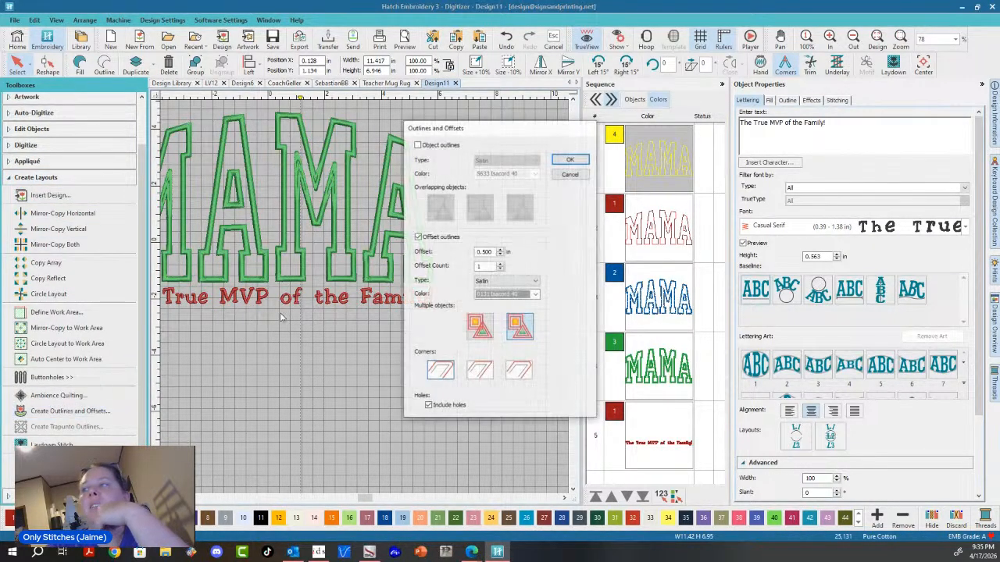
pyautogui.click(563, 160)
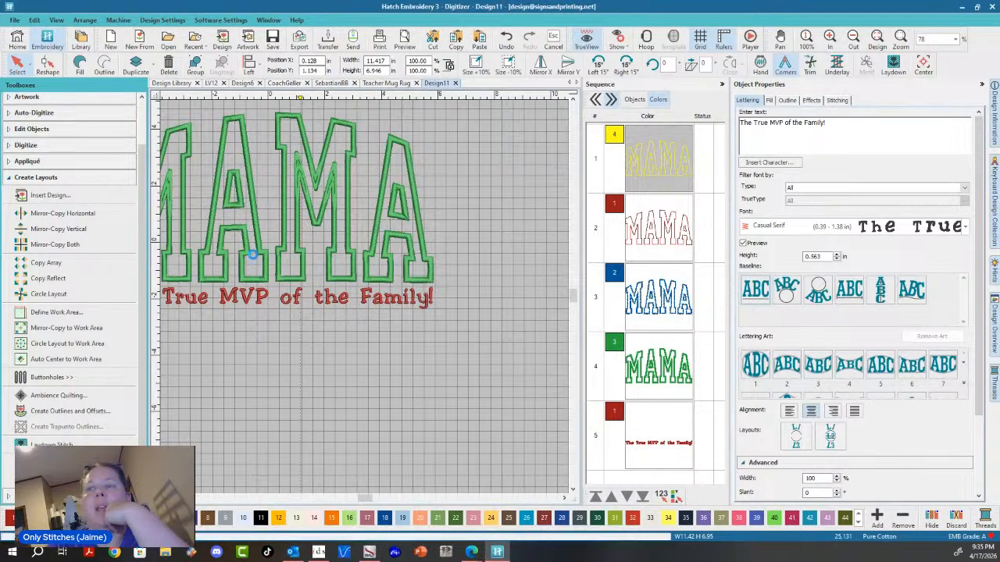
pyautogui.scroll(-3, 172, 248)
pyautogui.click(172, 249)
pyautogui.scroll(3, 365, 300)
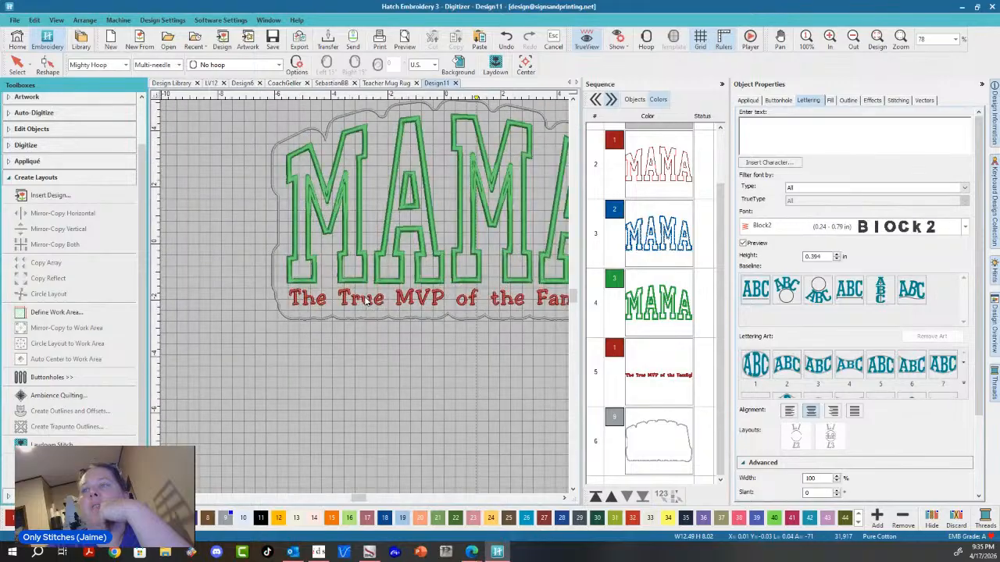
# - Duplicate the satin offset outline as a Single Run outline in color 10, and duplicate that run outline in color 11
pyautogui.click(656, 420)
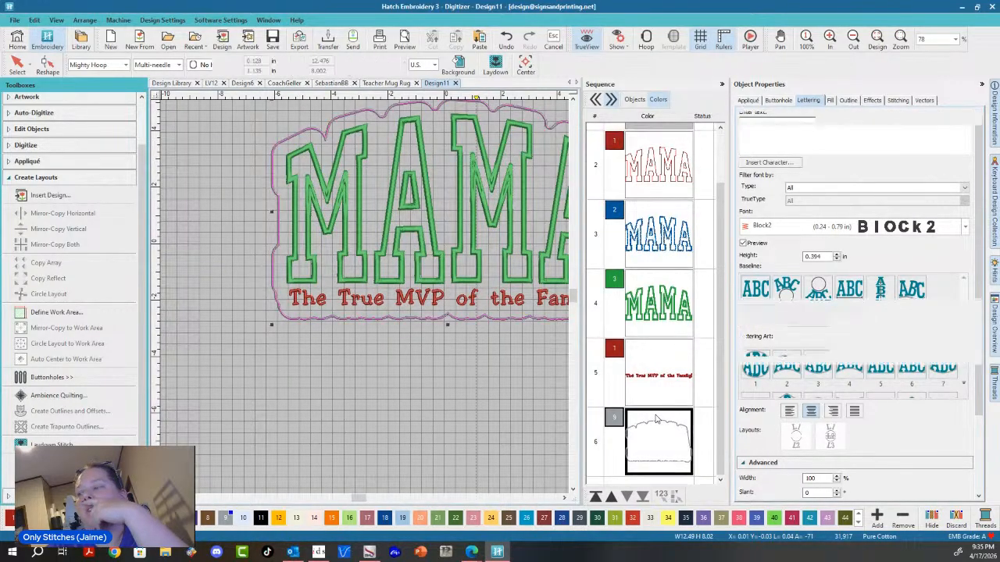
pyautogui.scroll(-1, 557, 381)
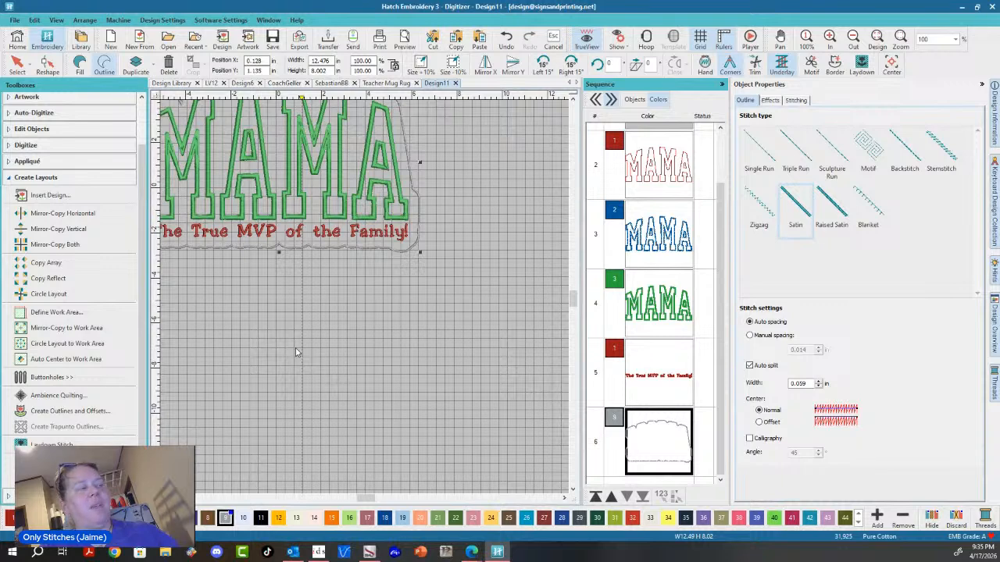
pyautogui.click(243, 518)
pyautogui.click(758, 150)
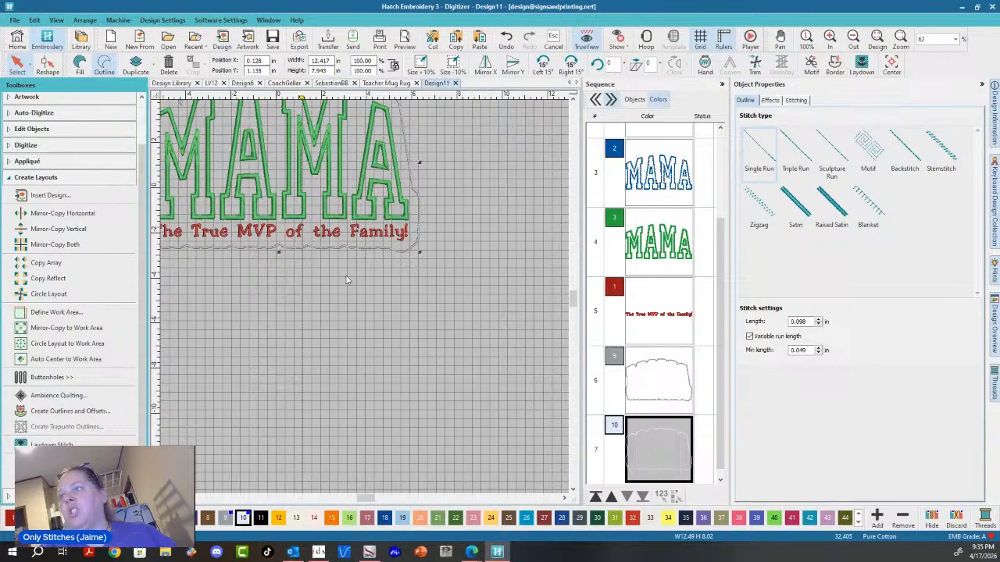
pyautogui.scroll(-1, 368, 302)
pyautogui.click(657, 467)
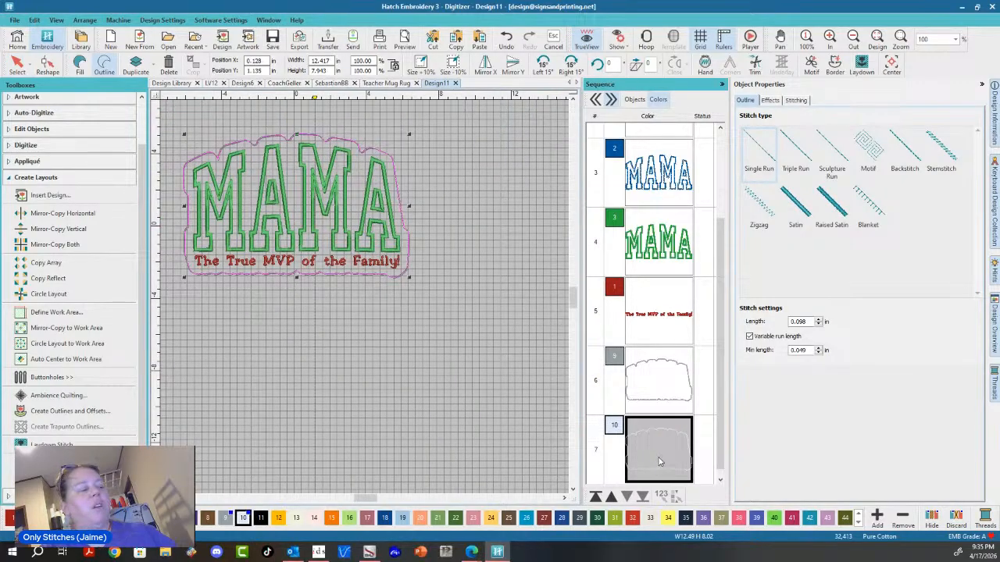
pyautogui.click(261, 518)
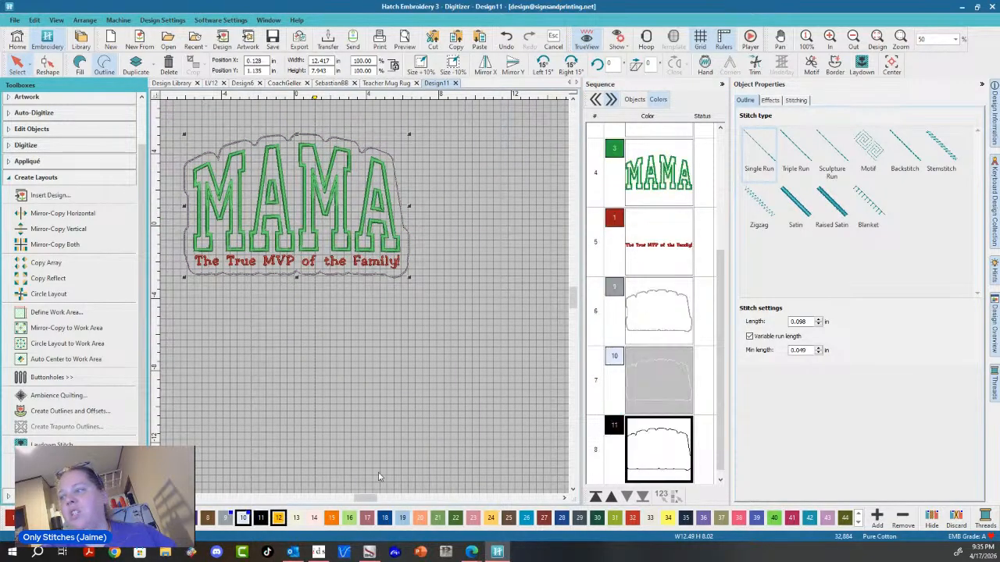
# - Resequence the three offset outlines to stitch first: the color 10 run, the color 11 run, and the satin outline third
pyautogui.click(656, 478)
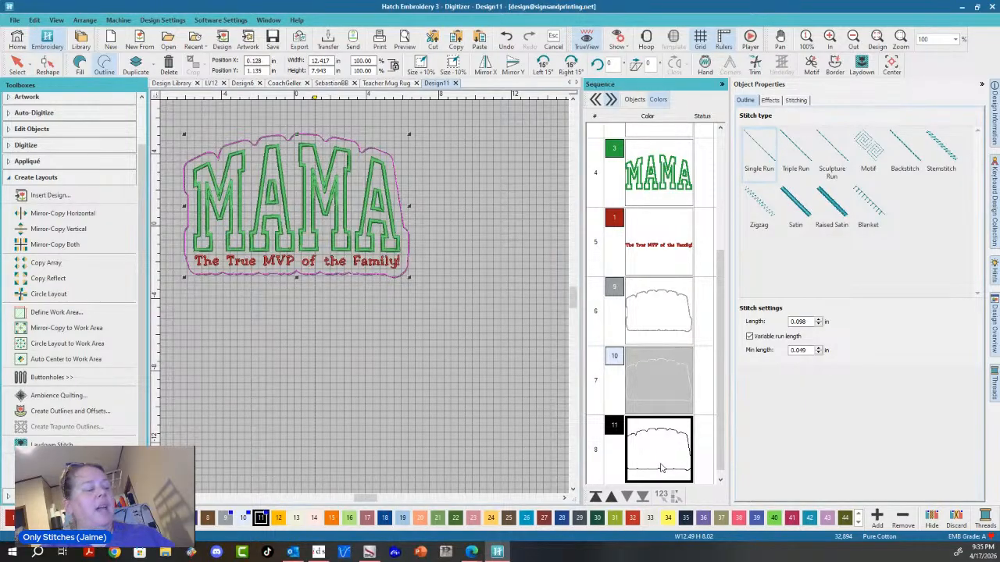
pyautogui.keyDown('ctrl'); pyautogui.click(656, 404); pyautogui.keyUp('ctrl')
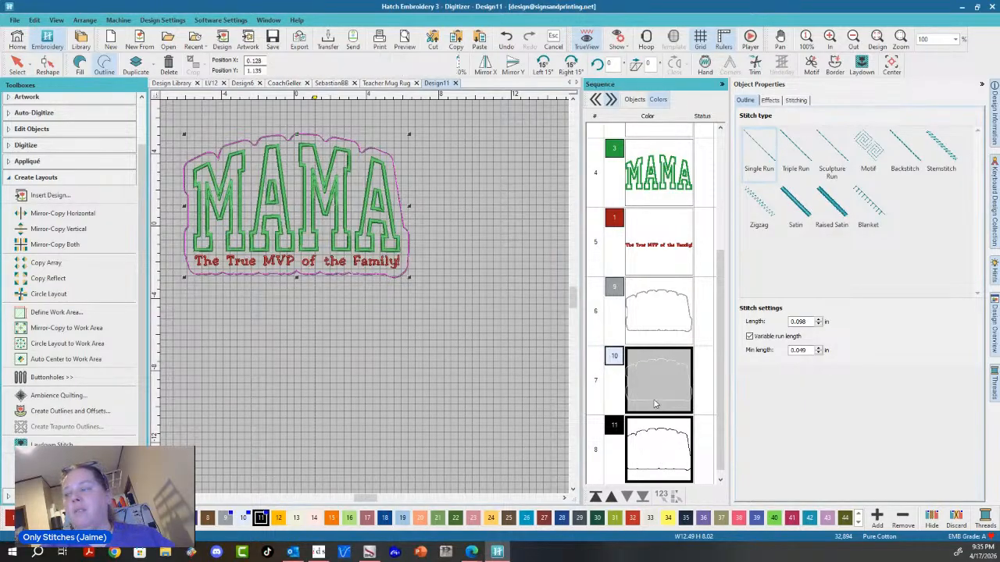
pyautogui.click(595, 497)
pyautogui.scroll(-5, 661, 434)
pyautogui.click(661, 433)
pyautogui.click(595, 497)
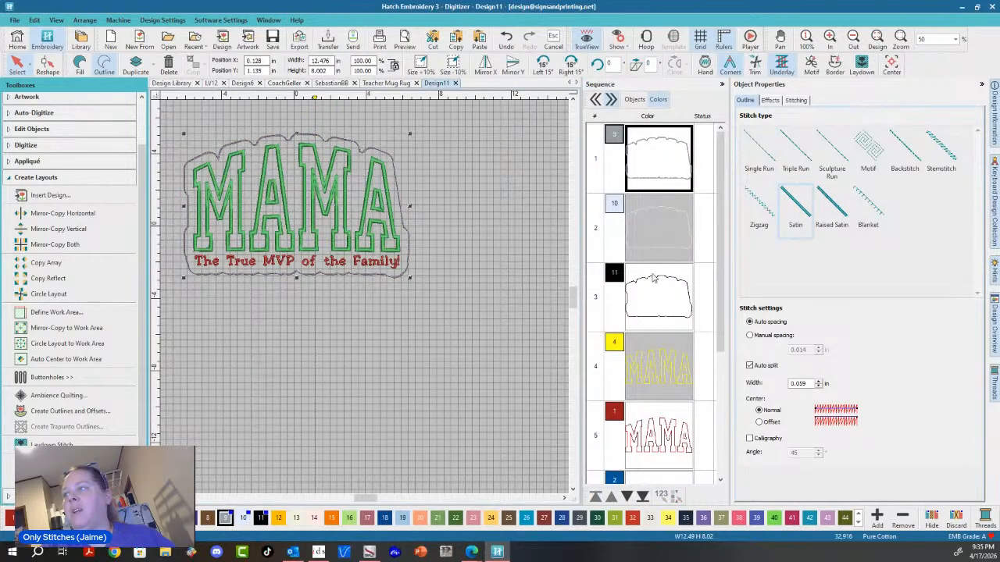
pyautogui.click(628, 497)
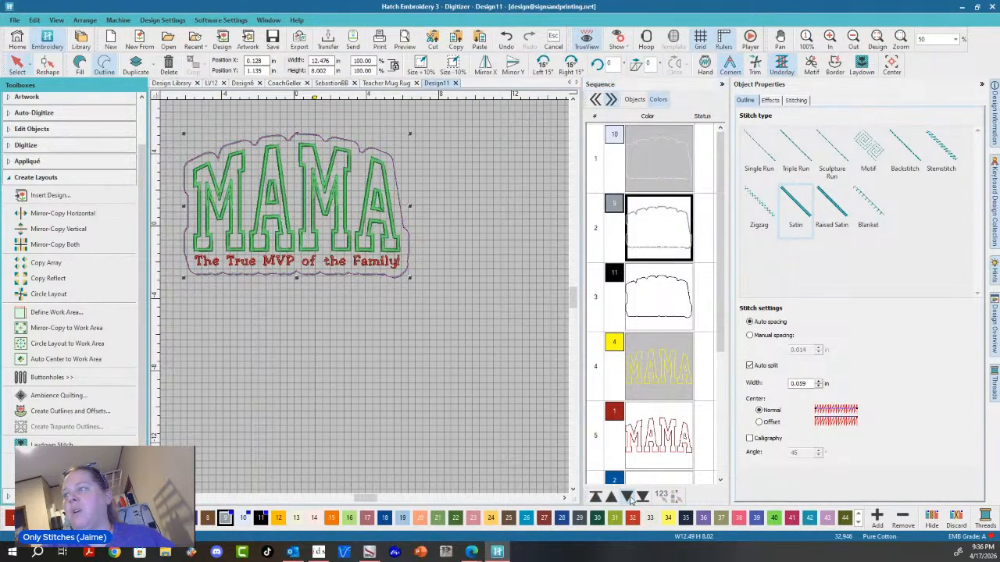
pyautogui.click(628, 497)
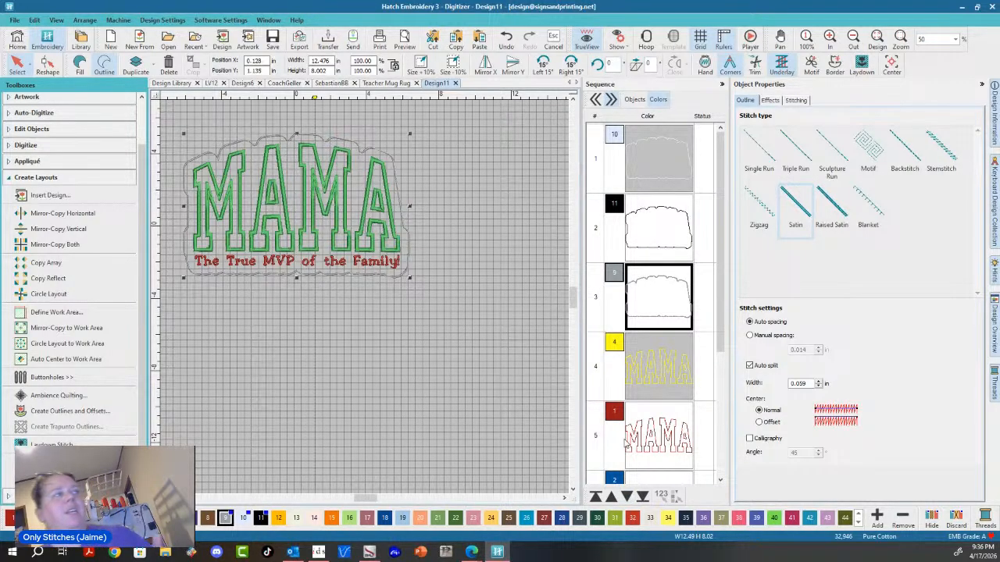
# - Center the design and recolor the three offset outlines, in stitching order, to colors 22, 23 and 24
pyautogui.click(891, 66)
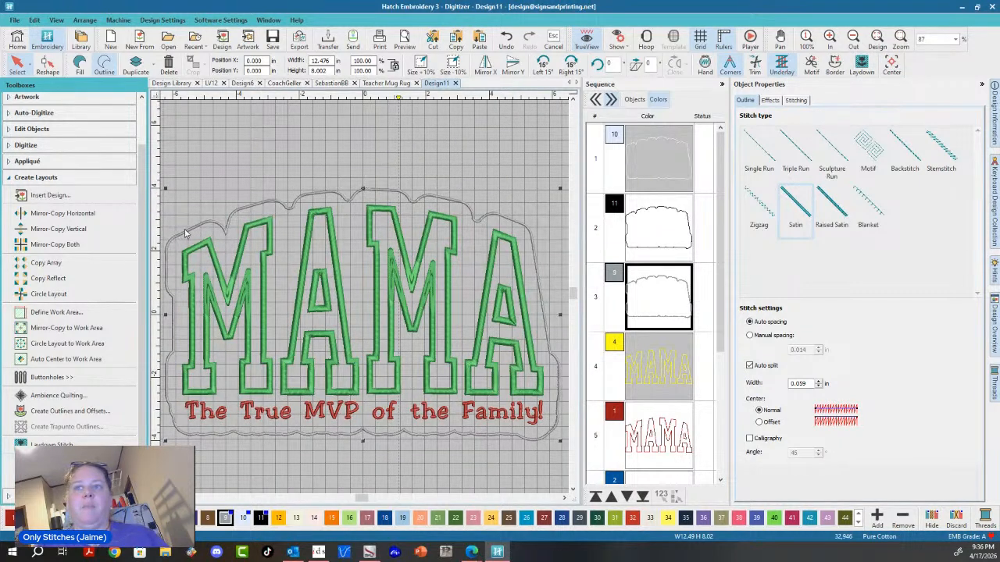
pyautogui.click(475, 204)
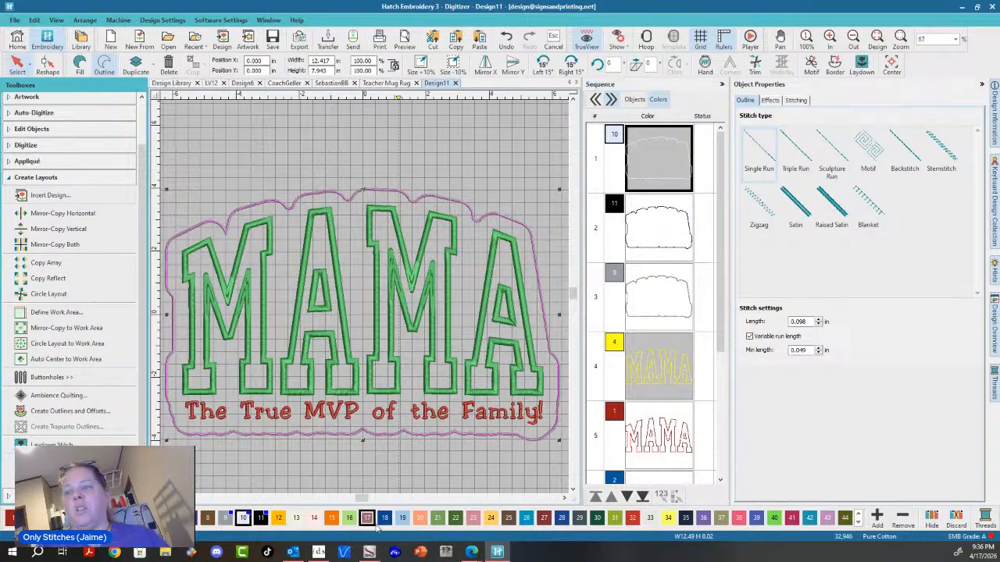
pyautogui.click(455, 518)
pyautogui.press('Tab')
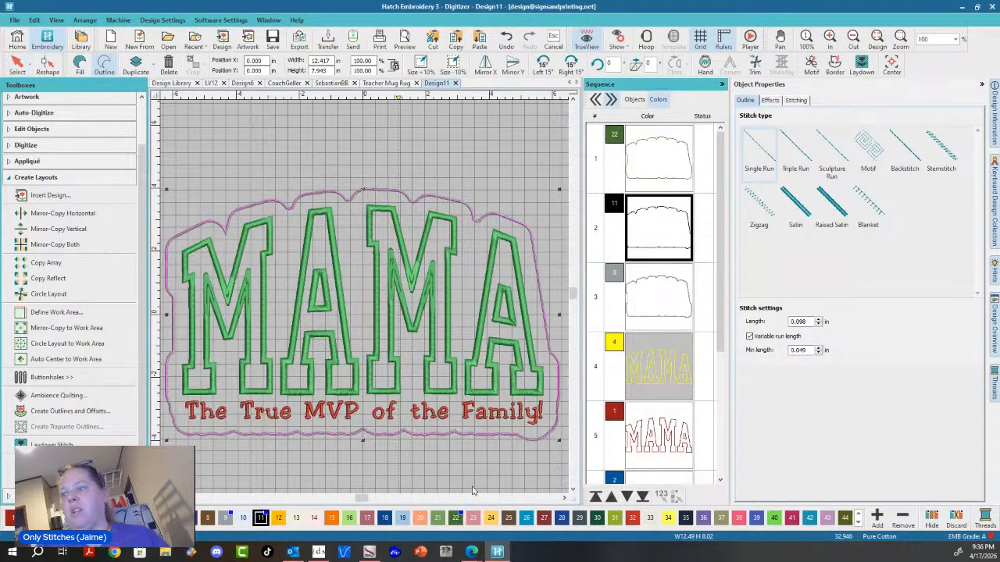
pyautogui.click(473, 518)
pyautogui.press('Tab')
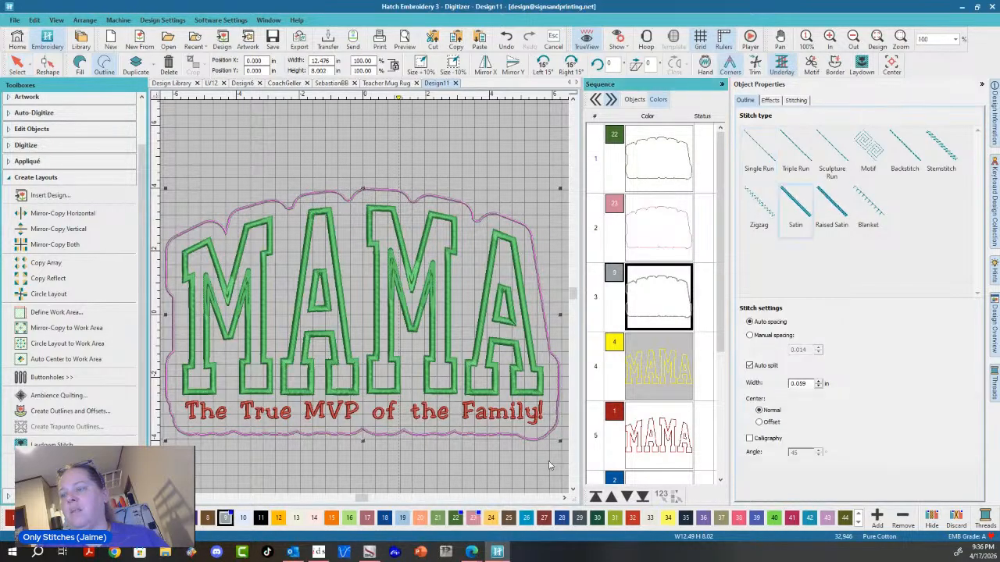
pyautogui.click(490, 518)
pyautogui.click(512, 166)
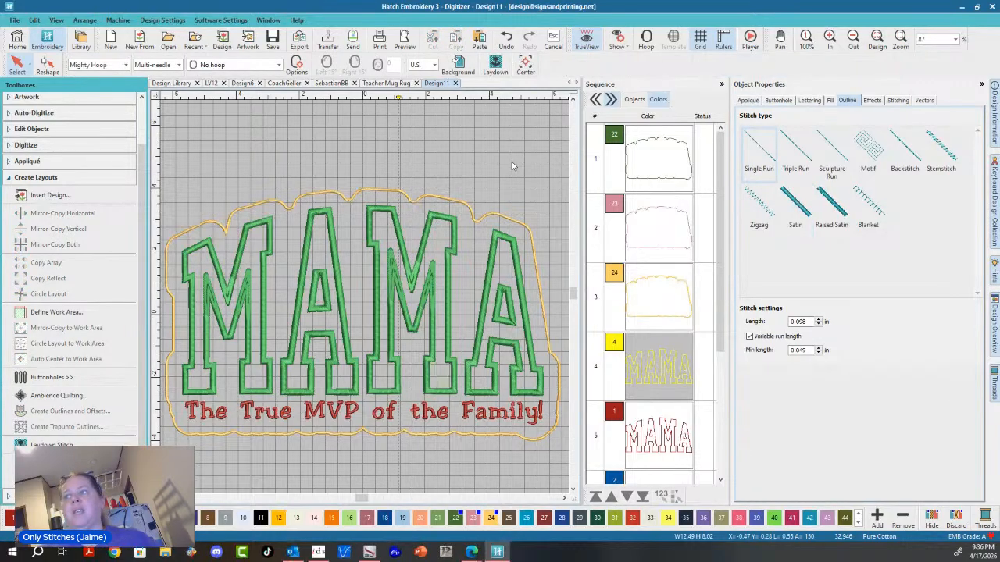
# - Review the three outline layers one by one in stitching order and examine the outline around the whole design
pyautogui.click(649, 164)
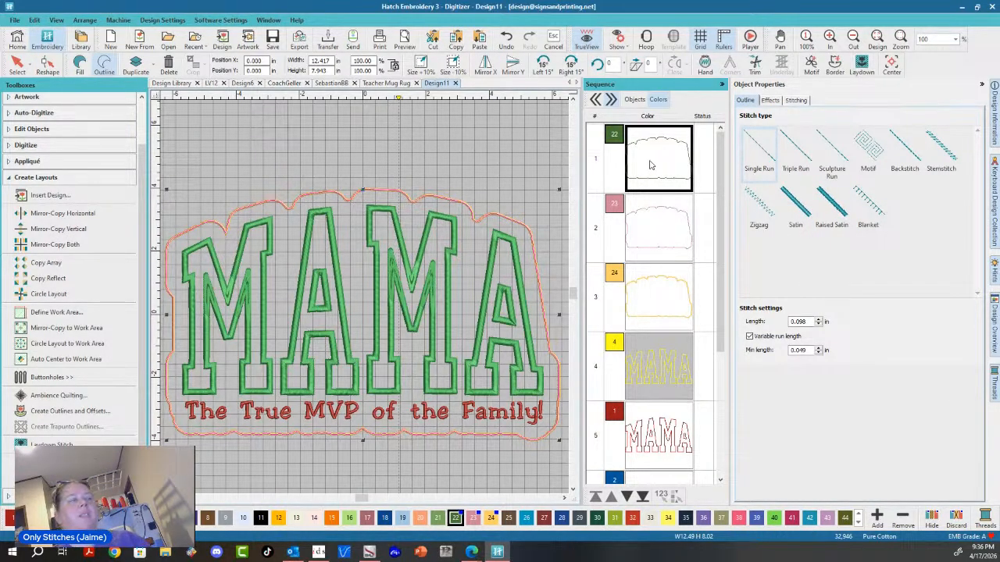
pyautogui.click(644, 234)
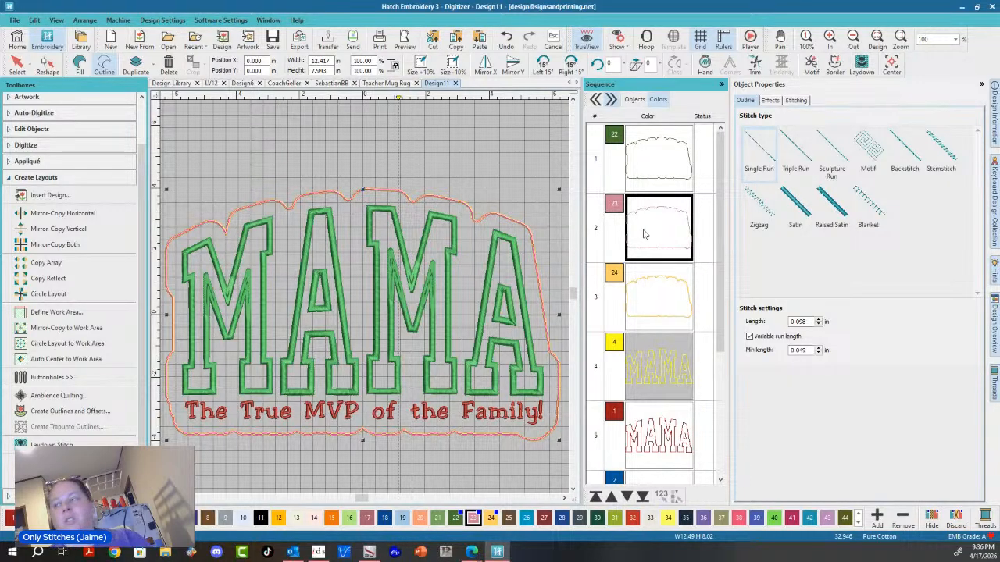
pyautogui.click(649, 295)
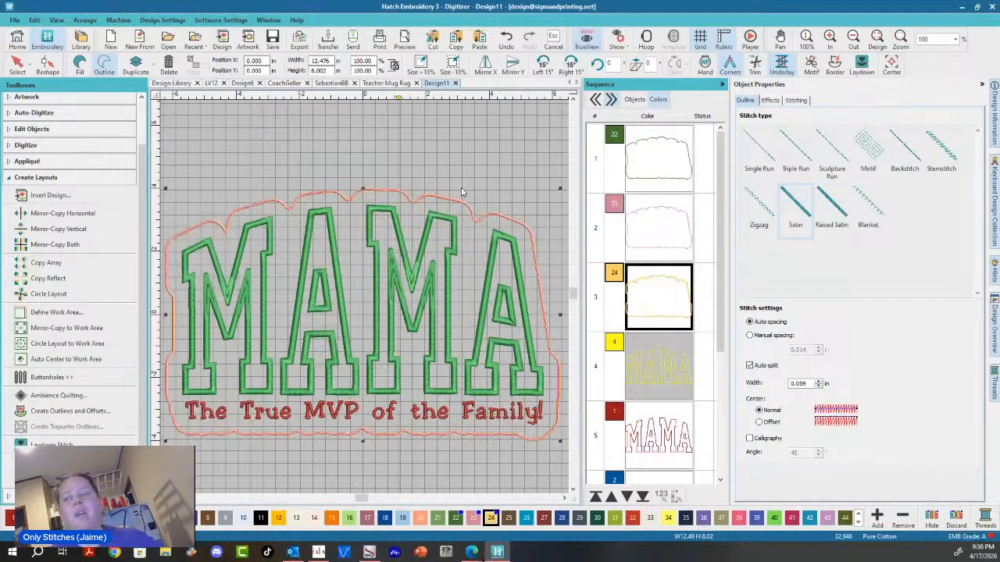
pyautogui.scroll(-1, 424, 185)
pyautogui.scroll(-1, 364, 304)
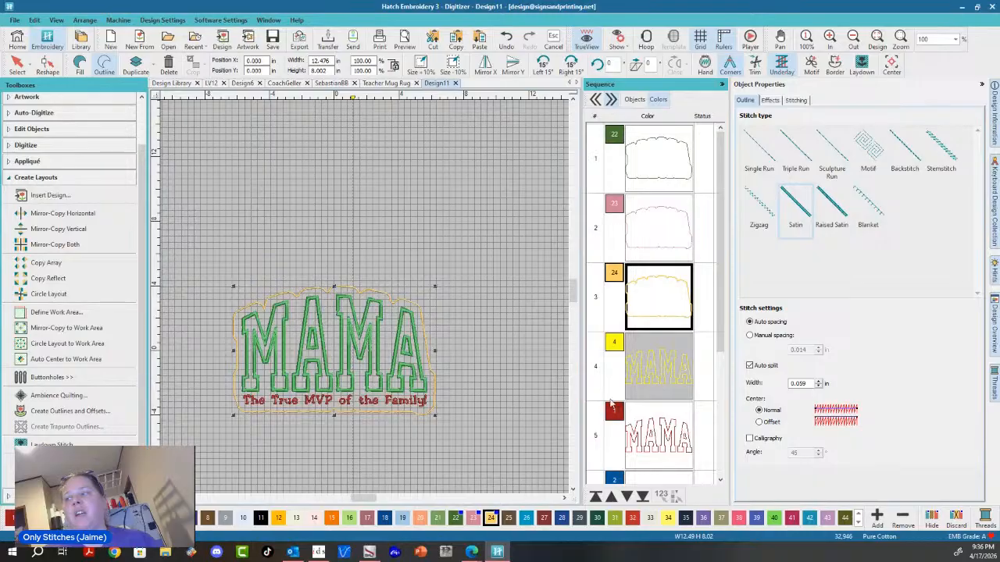
pyautogui.scroll(2, 375, 313)
pyautogui.scroll(-1, 379, 302)
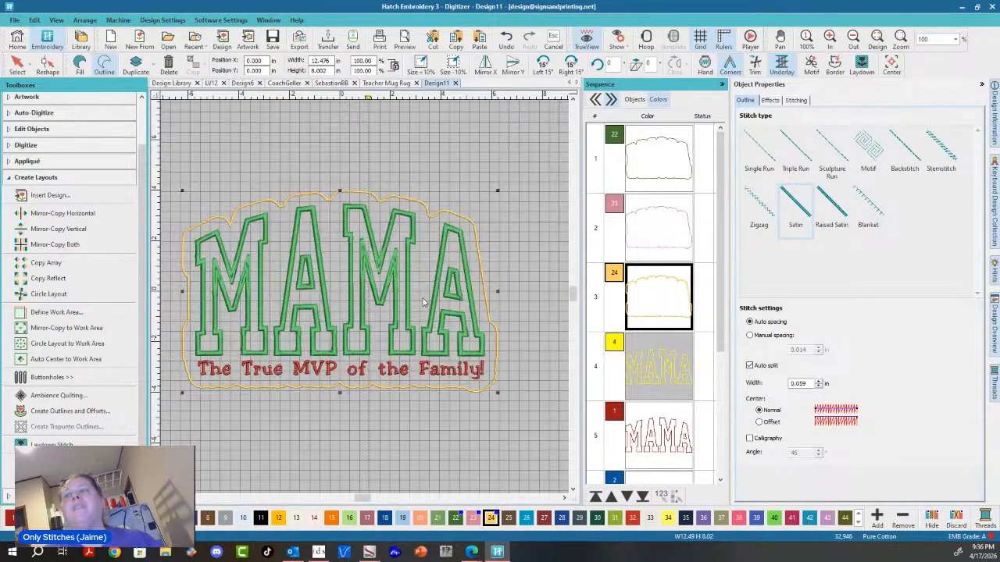
# - Delete the yellow MAMA layer in color 4 and center the remaining design
pyautogui.moveTo(719, 282); pyautogui.dragTo(730, 425)
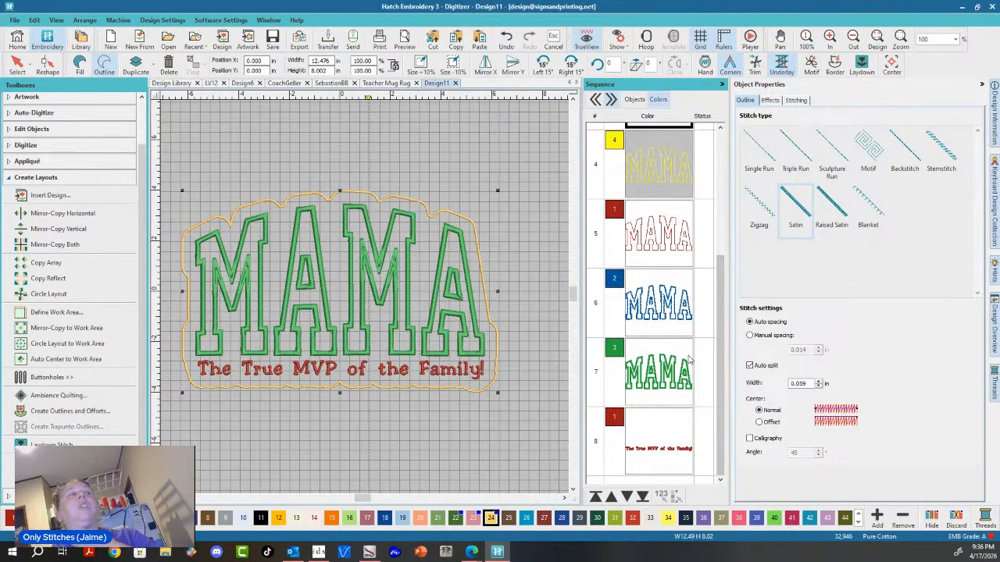
pyautogui.click(655, 184)
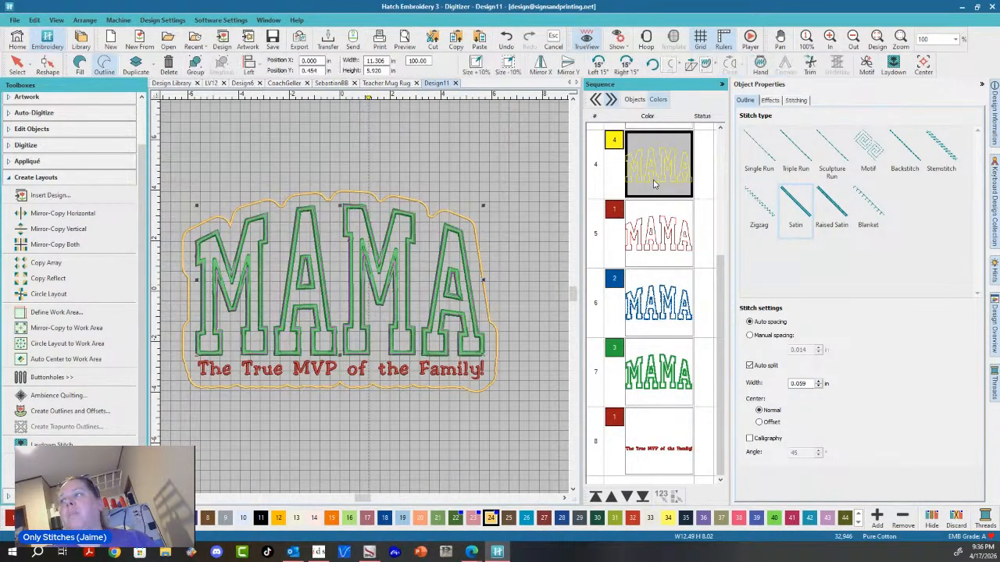
pyautogui.press('Delete')
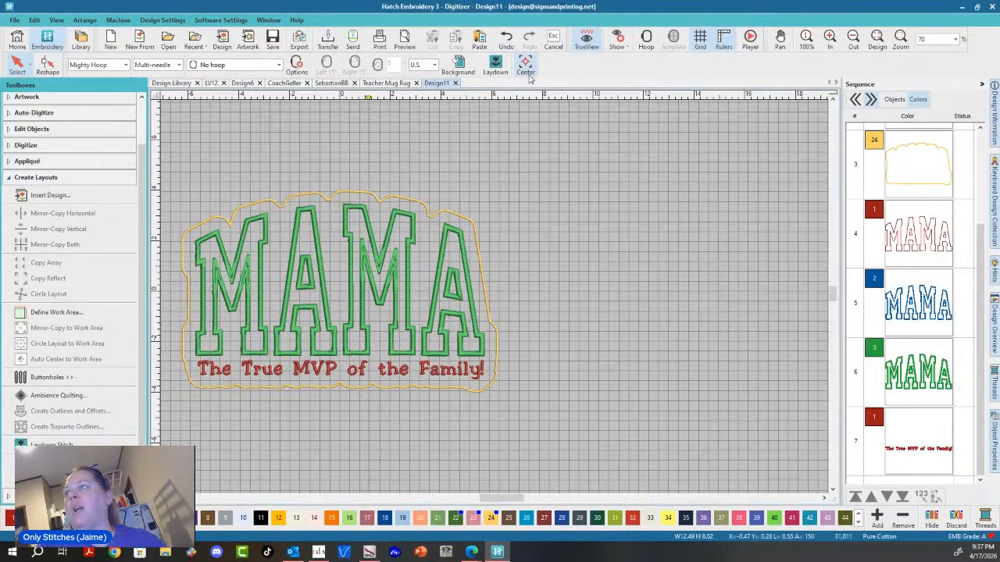
pyautogui.click(527, 67)
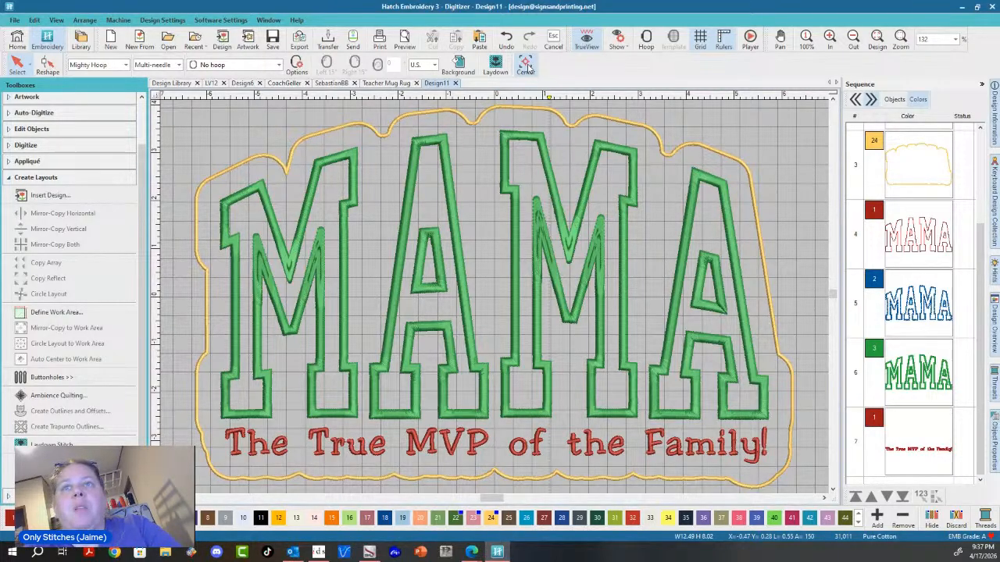
pyautogui.click(20, 181)
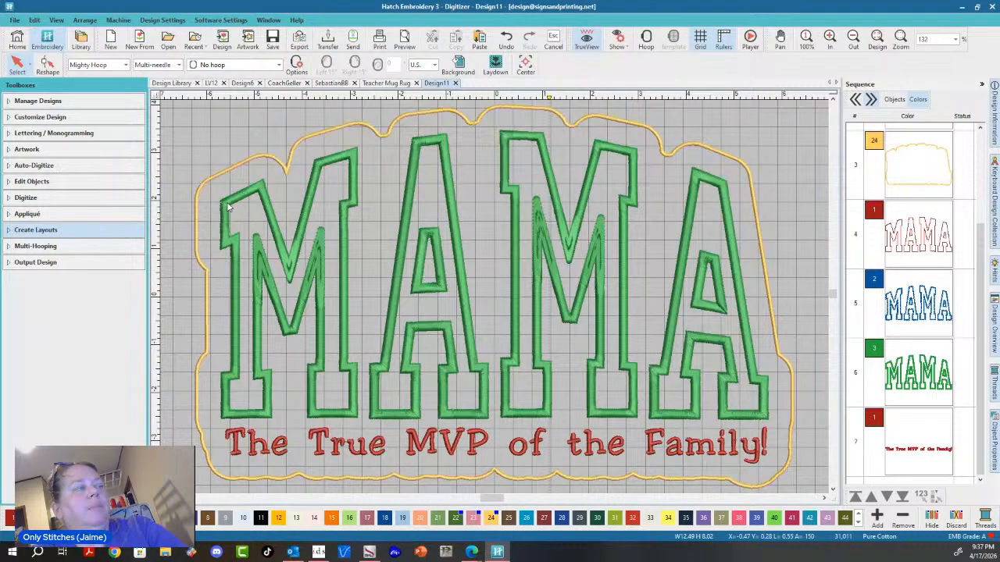
# - Examine the Teacher Mug Rug design's name lettering and apple artwork, undo the lettering's accidental move, and return to Design11
pyautogui.click(394, 85)
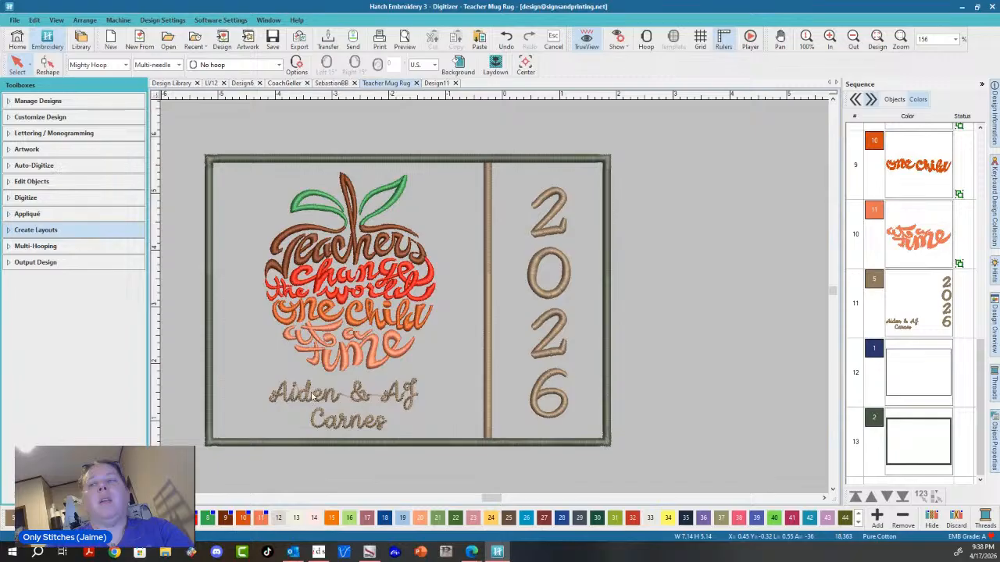
pyautogui.moveTo(370, 412); pyautogui.dragTo(422, 403)
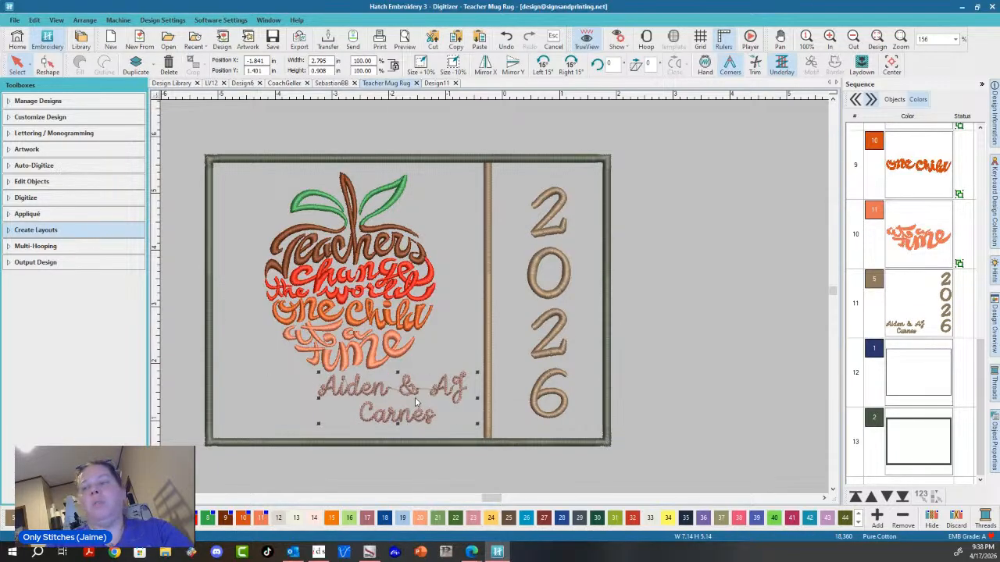
pyautogui.hotkey('ctrl', 'z')
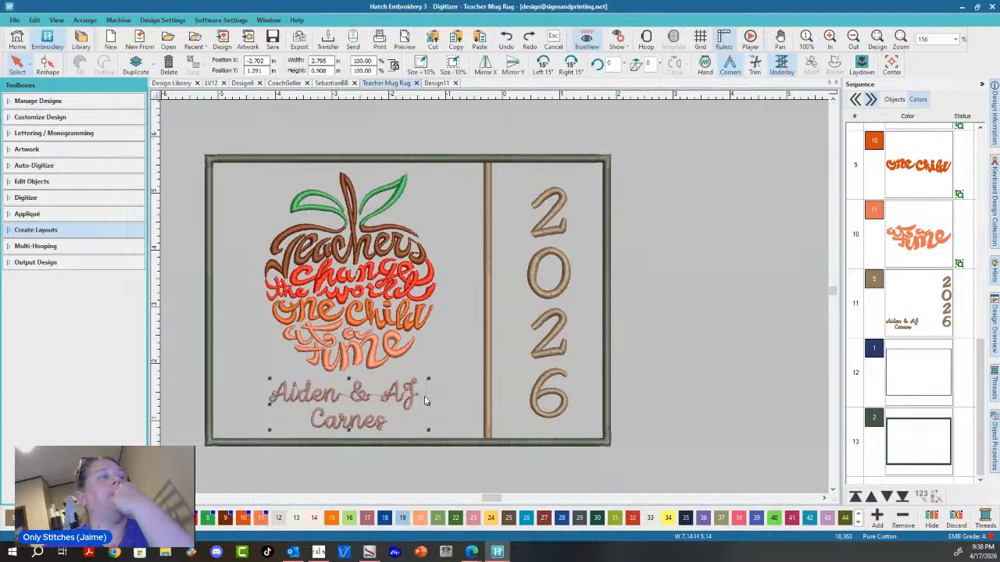
pyautogui.scroll(5, 378, 331)
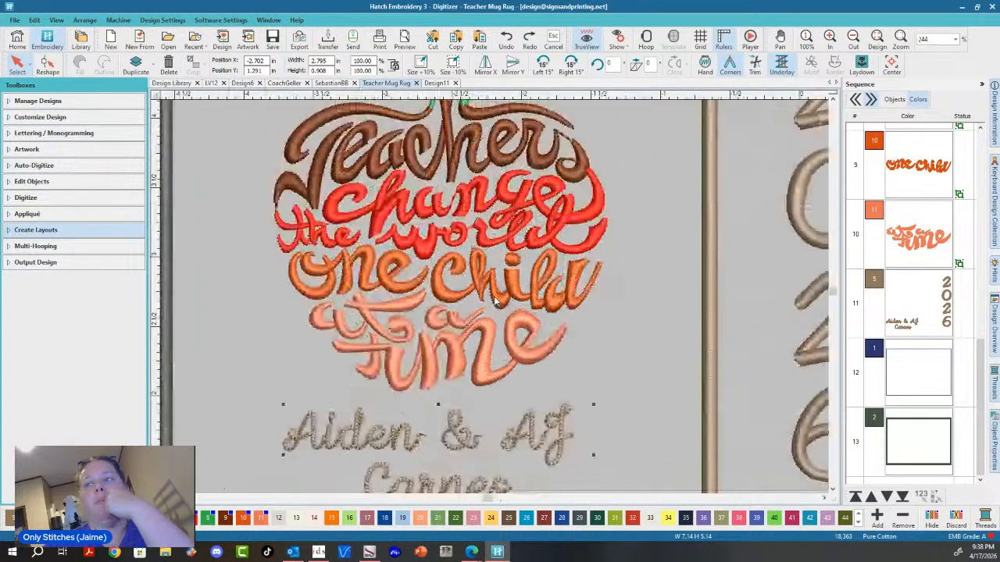
pyautogui.scroll(-2, 494, 300)
pyautogui.scroll(-4, 494, 301)
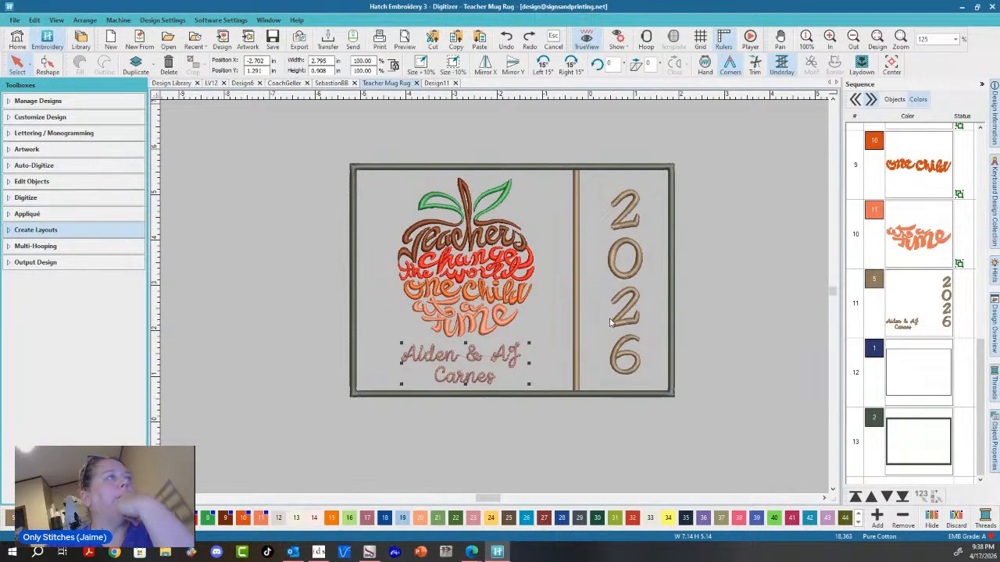
pyautogui.click(434, 82)
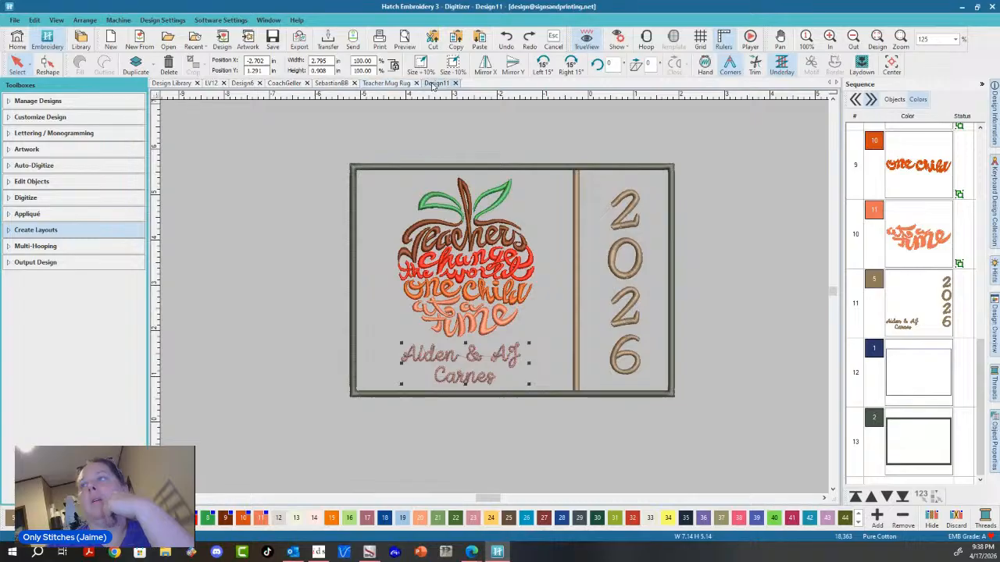